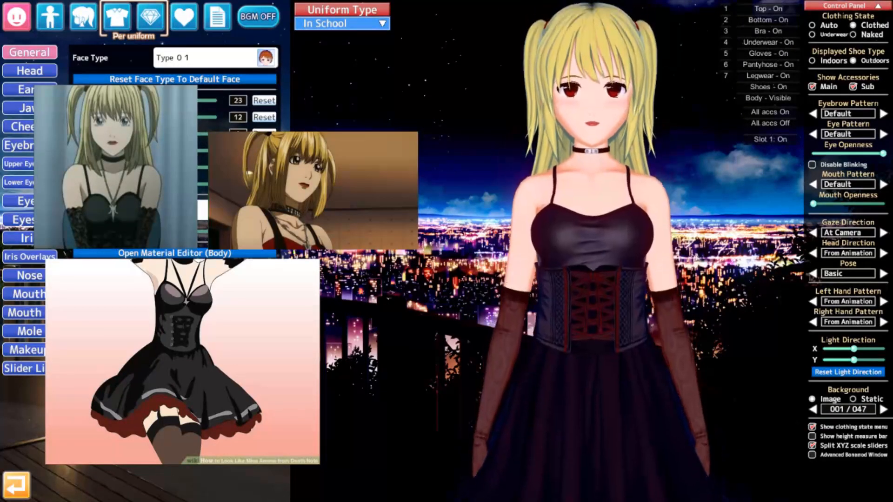
# Examine the character's face, head settings and full outfit, comparing the corset and skirt with the reference images
pyautogui.scroll(2, 626, 255)
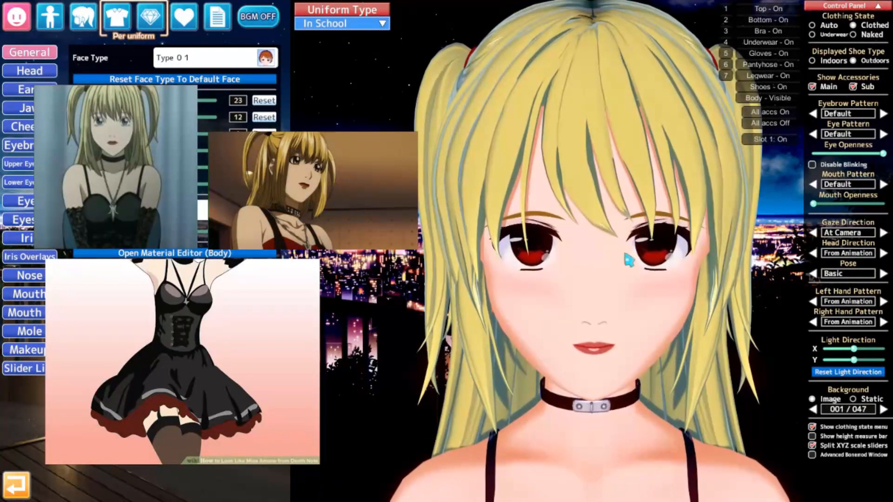
pyautogui.moveTo(626, 256); pyautogui.dragTo(669, 256)
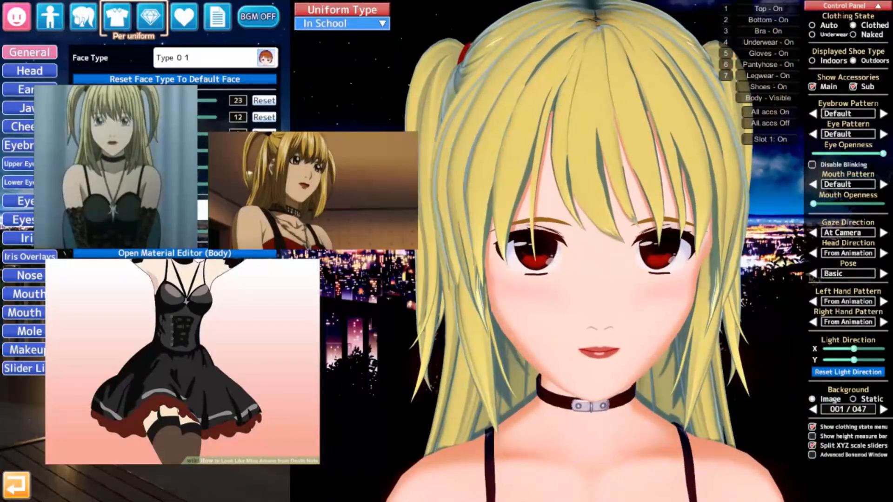
pyautogui.moveTo(670, 256); pyautogui.dragTo(686, 253)
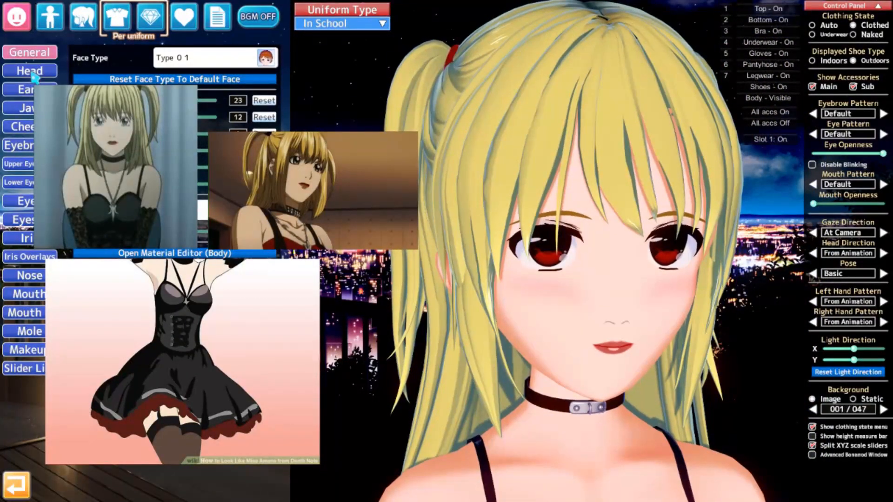
pyautogui.click(33, 74)
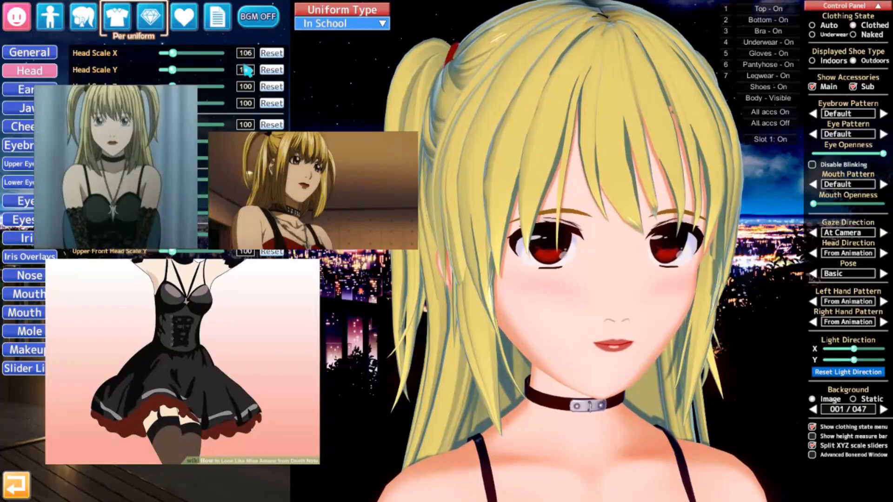
pyautogui.moveTo(558, 232); pyautogui.dragTo(531, 232)
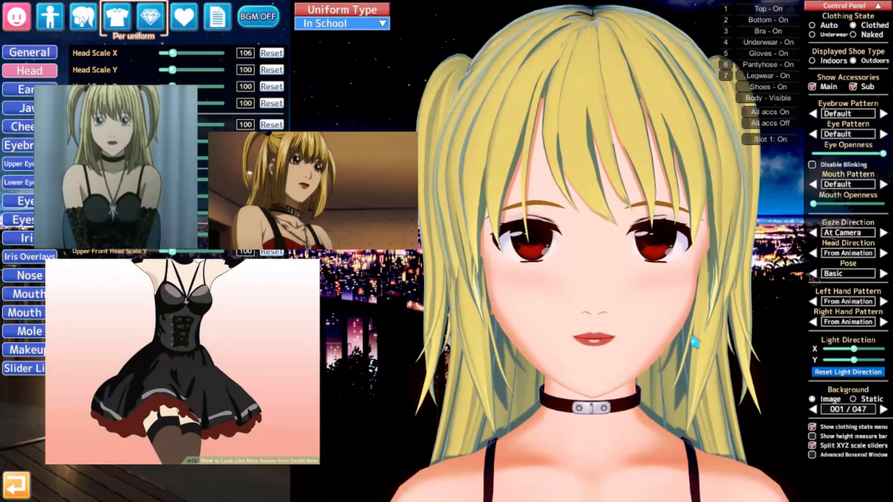
pyautogui.moveTo(481, 263); pyautogui.dragTo(681, 341)
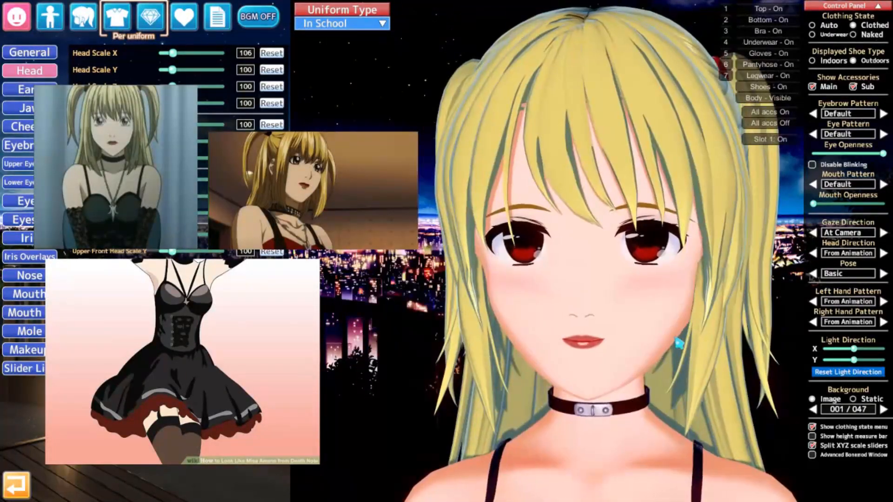
pyautogui.moveTo(604, 305); pyautogui.dragTo(604, 337, button='right')
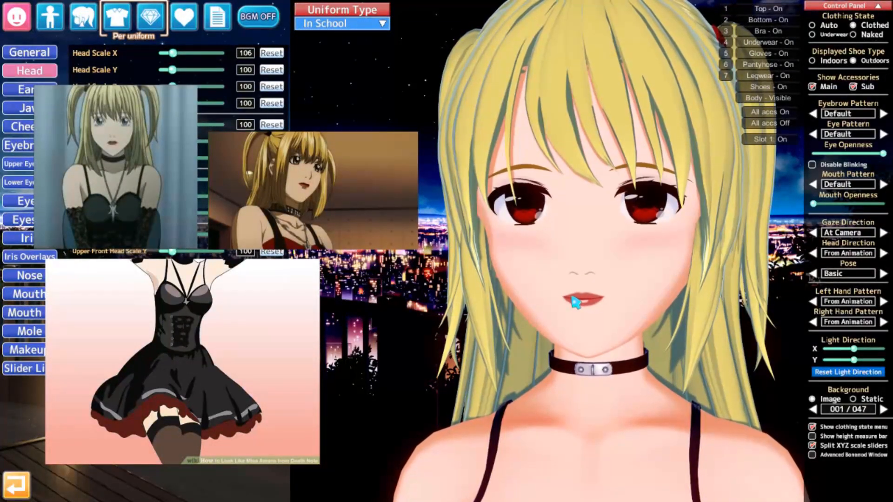
pyautogui.press('r')
pyautogui.moveTo(600, 303); pyautogui.dragTo(573, 142, button='right')
pyautogui.scroll(-6, 569, 84)
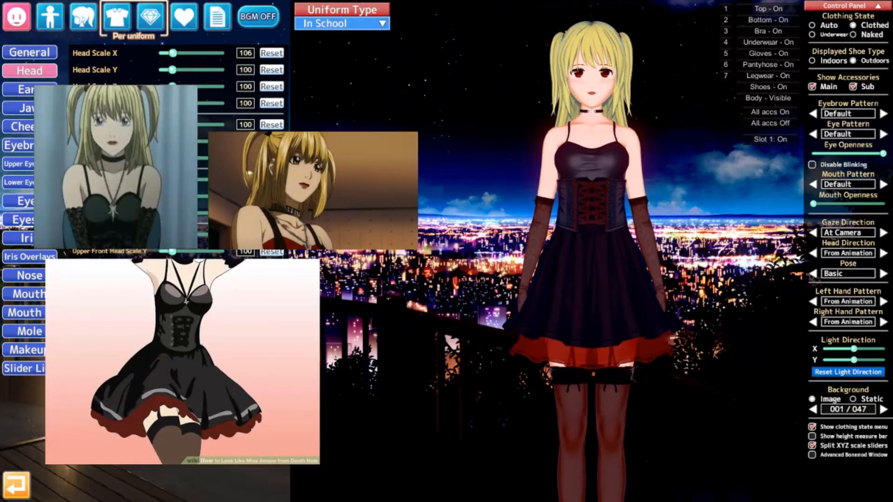
pyautogui.scroll(5, 511, 218)
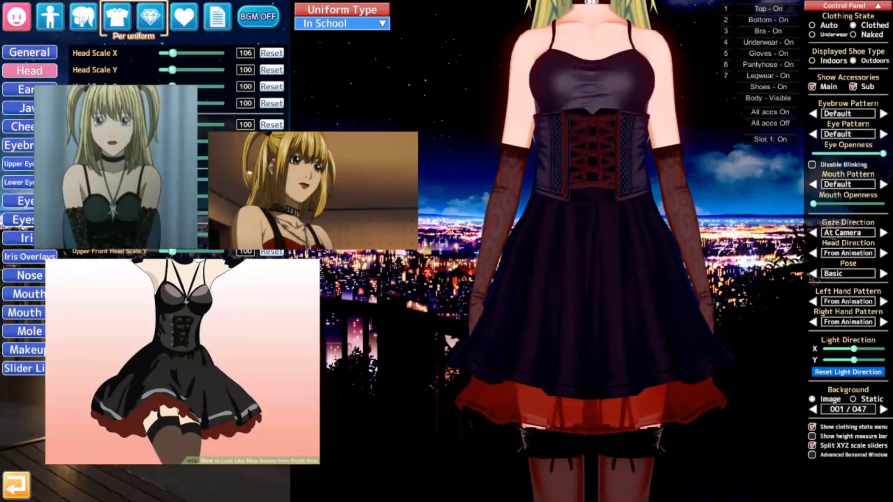
pyautogui.moveTo(539, 233)
pyautogui.mouseDown()
pyautogui.moveTo(525, 224)
pyautogui.moveTo(418, 222)
pyautogui.moveTo(525, 223)
pyautogui.mouseUp()
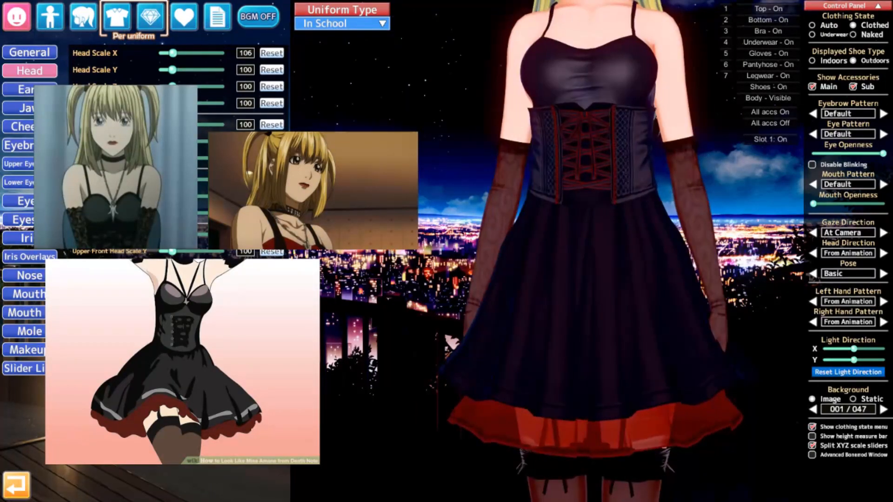
# Open the material editor for the character's flared corset skirt in the per-uniform bottom clothing settings
pyautogui.click(117, 17)
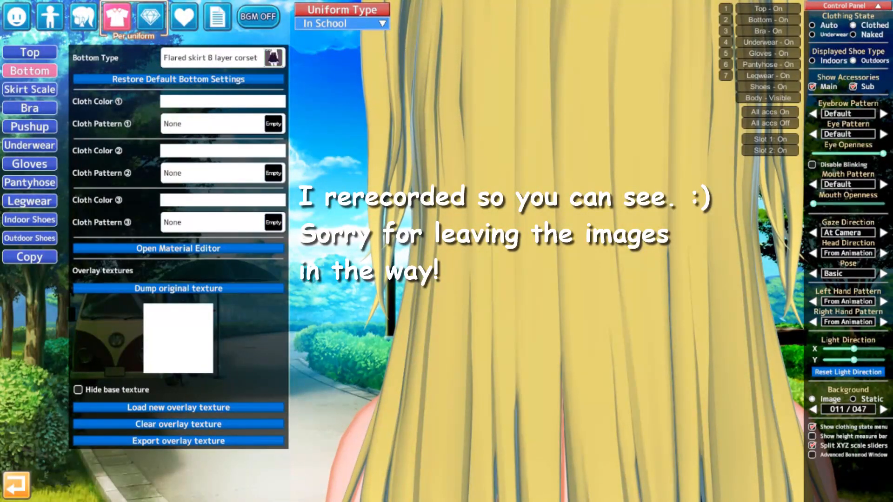
pyautogui.click(154, 250)
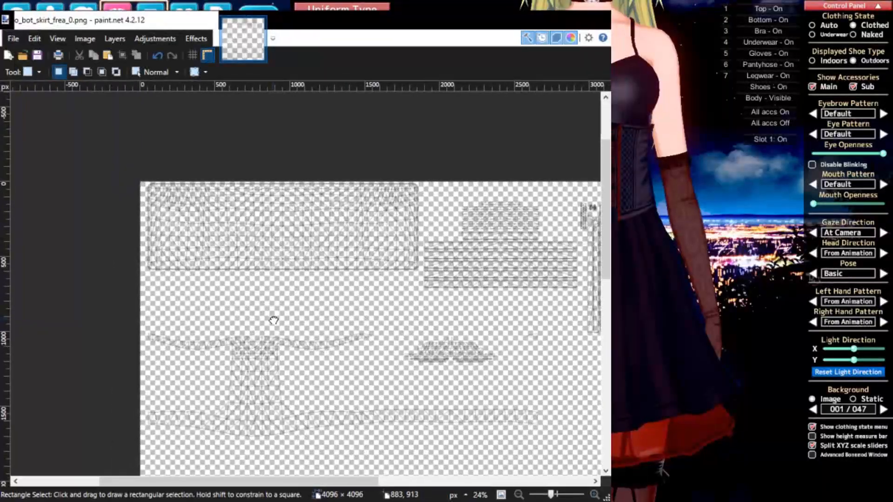
# Examine the skirt's UV map image in paint.net, covering the corset, strap, ruffle and skirt sections
pyautogui.moveTo(273, 321); pyautogui.dragTo(277, 287, button='middle')
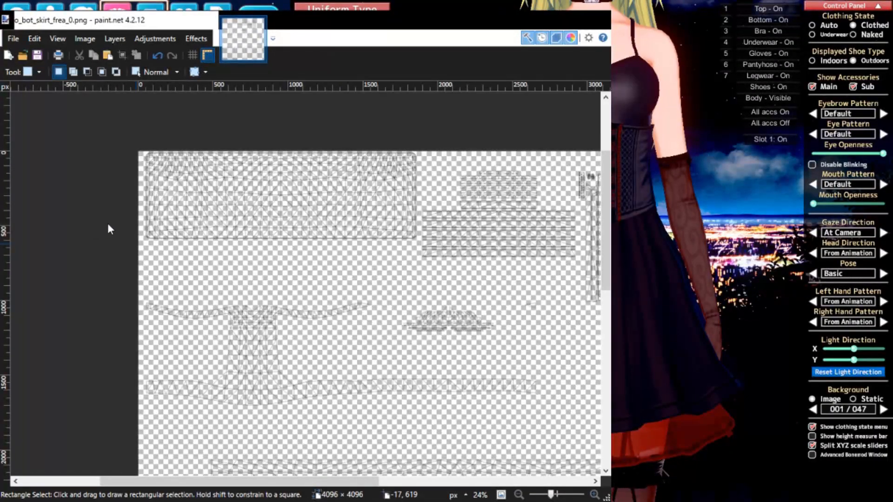
pyautogui.moveTo(366, 248)
pyautogui.mouseDown(button='middle')
pyautogui.moveTo(344, 210)
pyautogui.moveTo(350, 199)
pyautogui.mouseUp(button='middle')
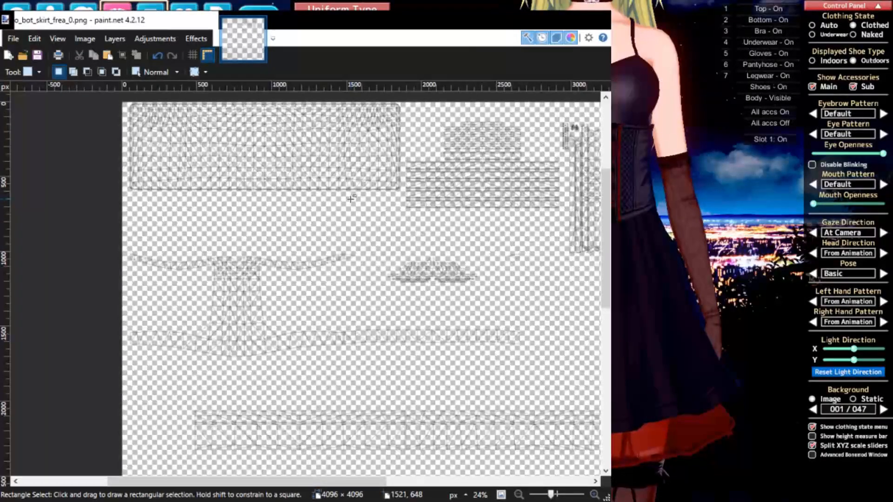
pyautogui.moveTo(214, 260); pyautogui.dragTo(247, 280, button='middle')
pyautogui.keyDown('ctrl'); pyautogui.scroll(2, 247, 280); pyautogui.keyUp('ctrl')
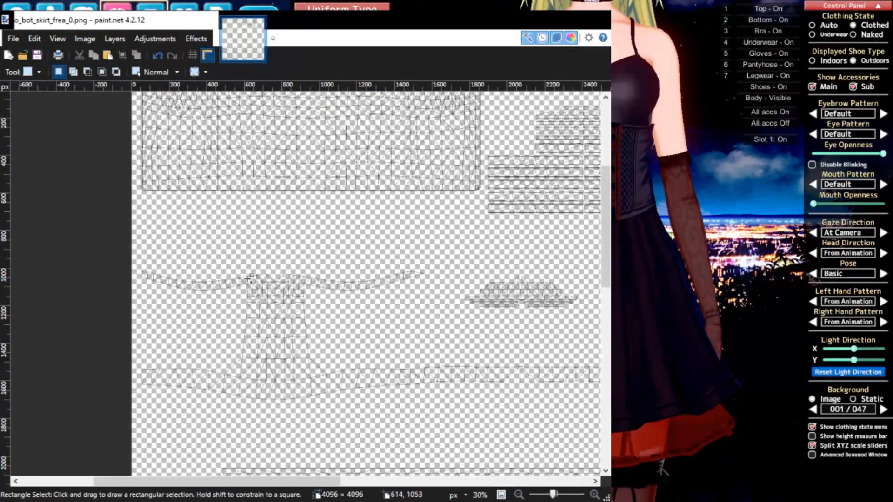
pyautogui.moveTo(252, 370); pyautogui.dragTo(306, 173, button='middle')
pyautogui.scroll(-5, 327, 350)
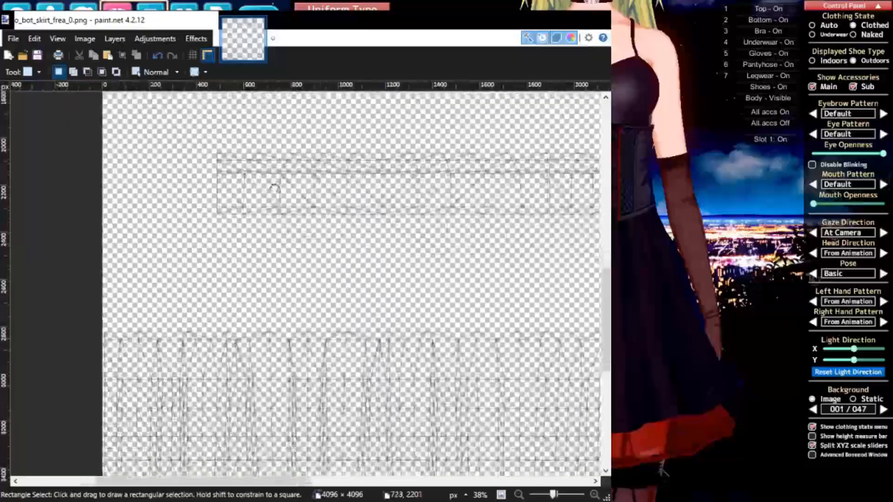
pyautogui.hscroll(10, 405, 281)
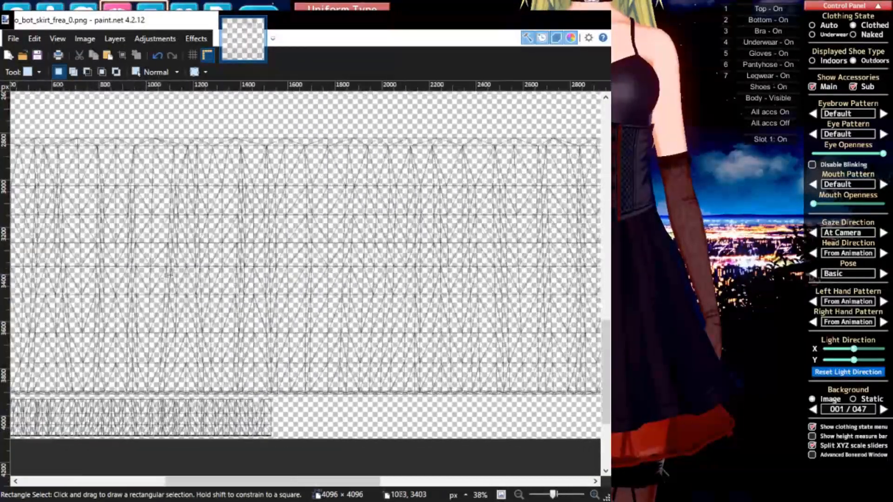
pyautogui.scroll(8, 361, 266)
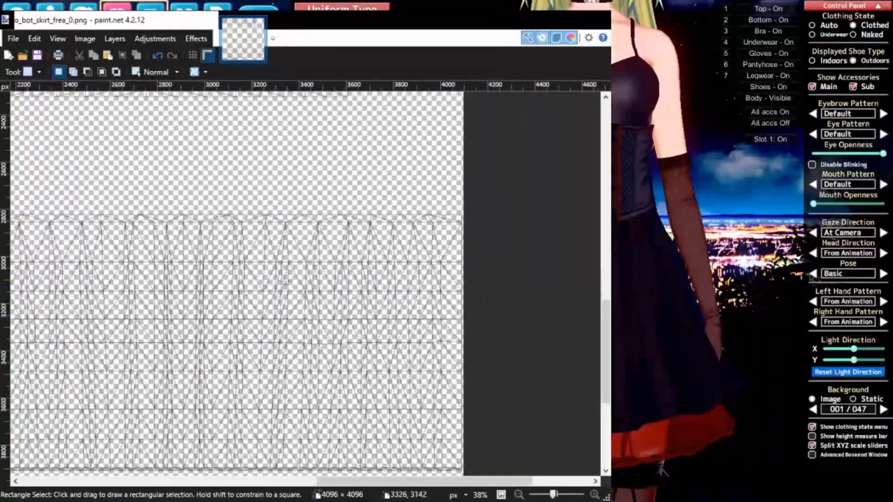
pyautogui.hscroll(1, 354, 312)
pyautogui.hscroll(-10, 348, 357)
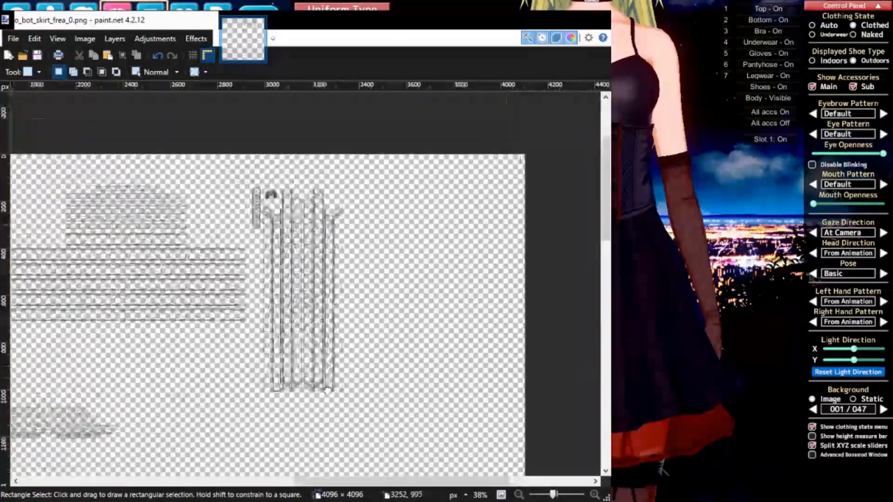
pyautogui.hscroll(-2, 349, 284)
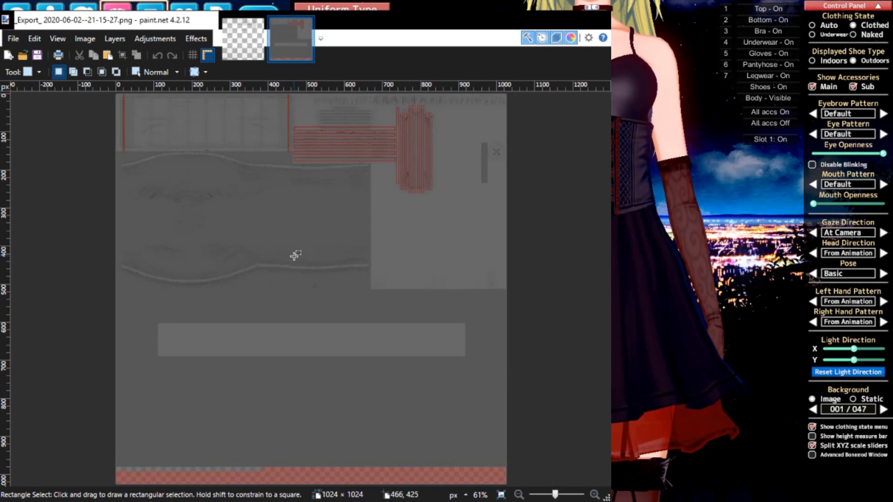
# Examine the exported skirt texture, focusing on the red trim lines and the semi-transparent red strip along the lower edge
pyautogui.keyDown('ctrl'); pyautogui.scroll(5, 268, 211); pyautogui.keyUp('ctrl')
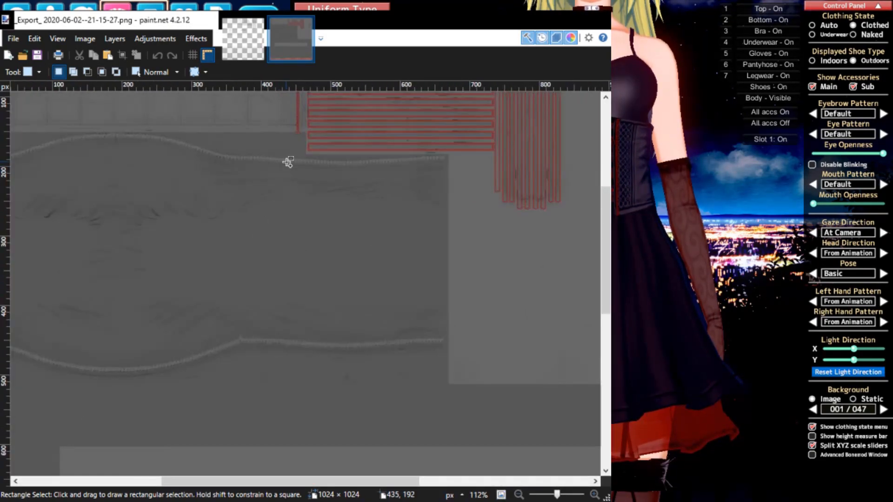
pyautogui.keyDown('ctrl'); pyautogui.scroll(2, 307, 287); pyautogui.keyUp('ctrl')
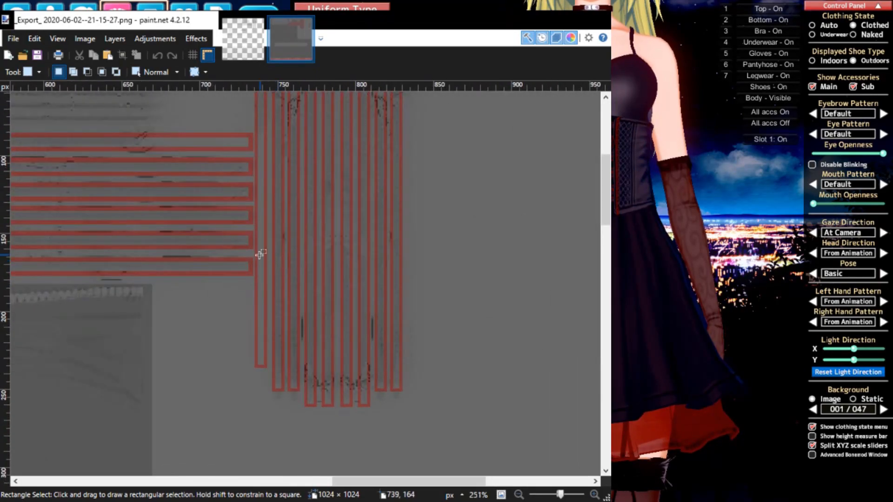
pyautogui.moveTo(232, 244); pyautogui.dragTo(421, 293, button='middle')
pyautogui.moveTo(200, 235); pyautogui.dragTo(399, 265, button='middle')
pyautogui.moveTo(157, 231); pyautogui.dragTo(358, 235, button='middle')
pyautogui.keyDown('ctrl'); pyautogui.scroll(-2, 358, 235); pyautogui.keyUp('ctrl')
pyautogui.moveTo(326, 384); pyautogui.dragTo(307, 233, button='middle')
pyautogui.keyDown('ctrl'); pyautogui.scroll(-2, 321, 326); pyautogui.keyUp('ctrl')
pyautogui.moveTo(321, 418); pyautogui.dragTo(333, 121, button='middle')
pyautogui.keyDown('ctrl'); pyautogui.scroll(6, 333, 289); pyautogui.keyUp('ctrl')
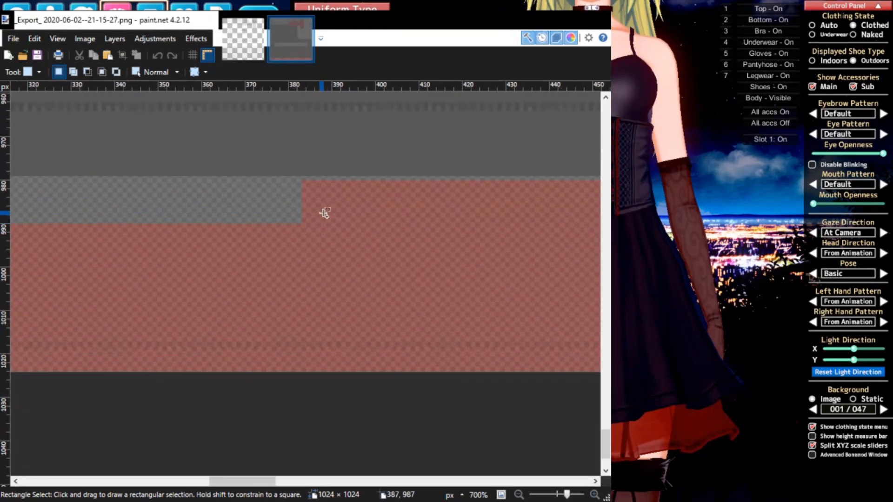
pyautogui.keyDown('ctrl'); pyautogui.scroll(-2, 302, 282); pyautogui.keyUp('ctrl')
pyautogui.keyDown('ctrl'); pyautogui.scroll(-9, 301, 282); pyautogui.keyUp('ctrl')
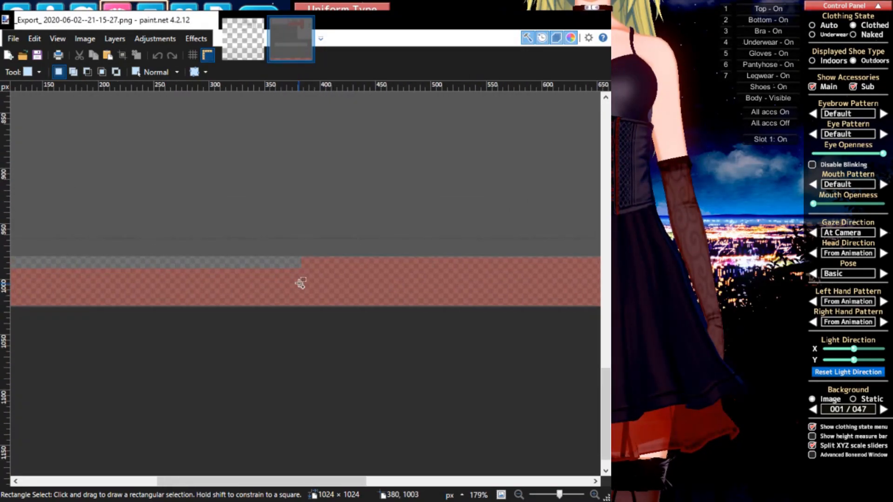
pyautogui.moveTo(361, 266); pyautogui.dragTo(362, 326, button='middle')
# Make the exported texture fully opaque with the Transparency Adjustment effect at 100, ignoring transparent pixels
pyautogui.hotkey('alt', 'a')
pyautogui.moveTo(242, 155); pyautogui.dragTo(301, 384, button='middle')
pyautogui.moveTo(250, 452); pyautogui.dragTo(172, 92, button='middle')
pyautogui.keyDown('ctrl'); pyautogui.scroll(2, 172, 92); pyautogui.keyUp('ctrl')
pyautogui.click(190, 433)
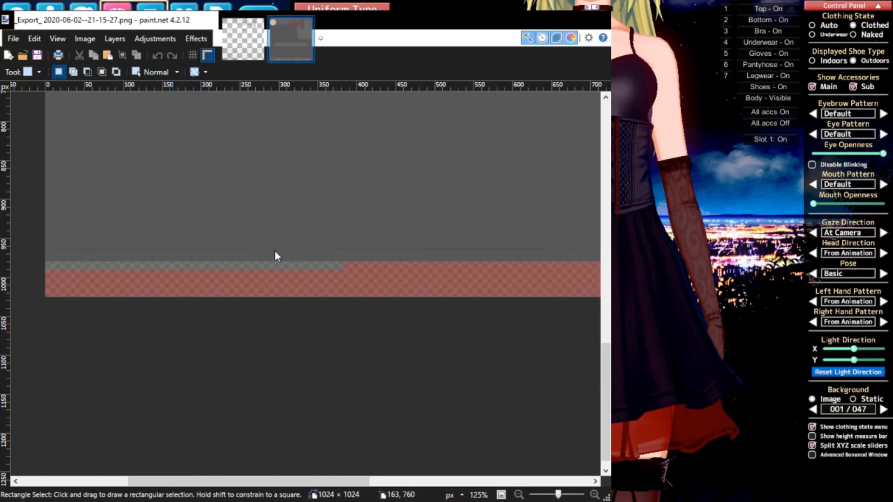
pyautogui.moveTo(273, 253); pyautogui.dragTo(340, 250)
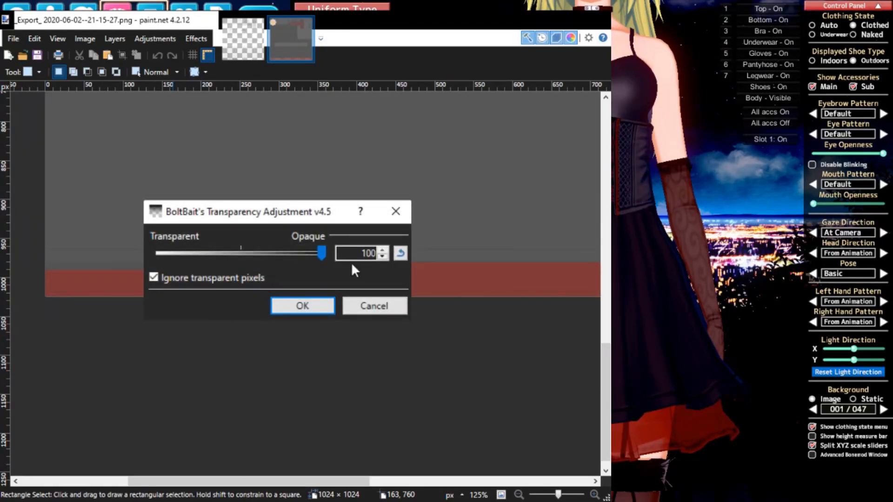
pyautogui.click(320, 307)
pyautogui.keyDown('ctrl'); pyautogui.scroll(4, 253, 292); pyautogui.keyUp('ctrl')
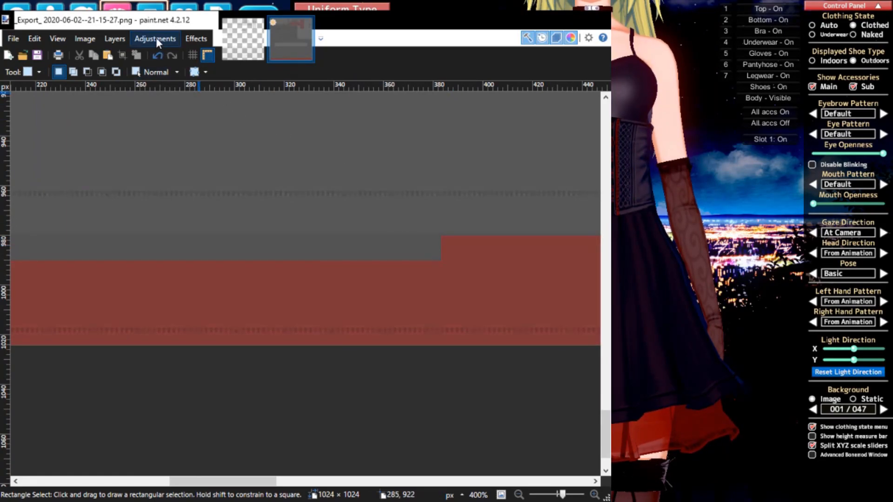
# Select and copy the entire UV map from the 4096 × 4096 skirt image
pyautogui.click(241, 46)
pyautogui.keyDown('ctrl'); pyautogui.scroll(-4, 253, 199); pyautogui.keyUp('ctrl')
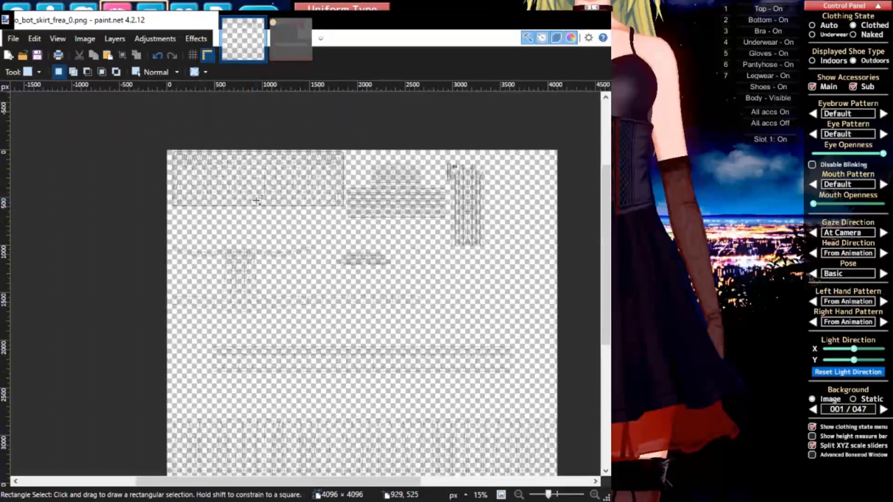
pyautogui.hotkey('ctrl', 'a')
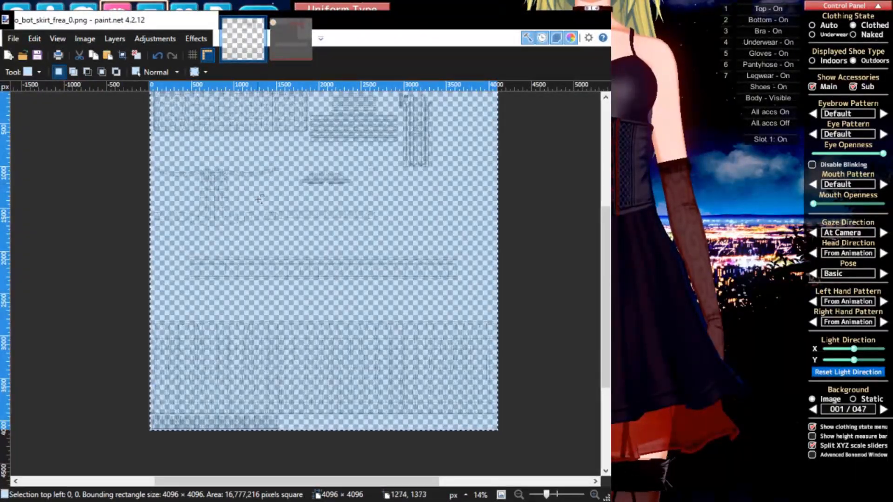
pyautogui.moveTo(265, 177); pyautogui.dragTo(241, 204, button='middle')
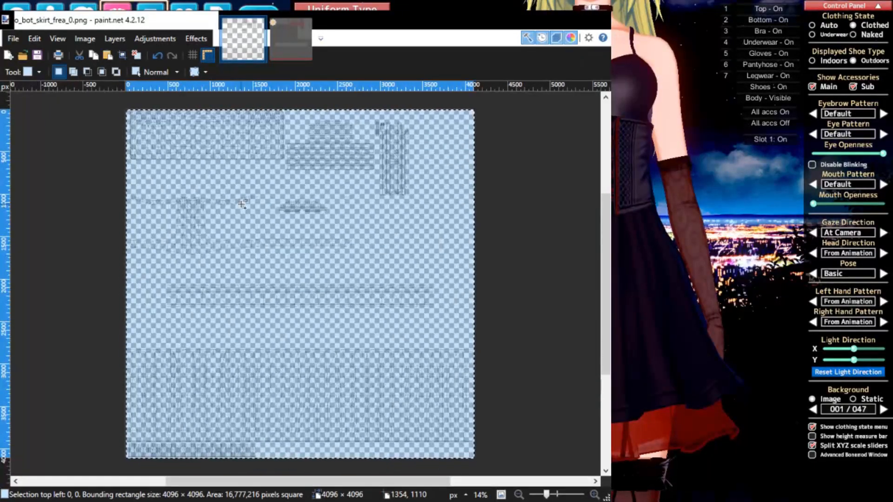
# Paste the copied UV map into the exported skirt texture while keeping its canvas size
pyautogui.click(302, 49)
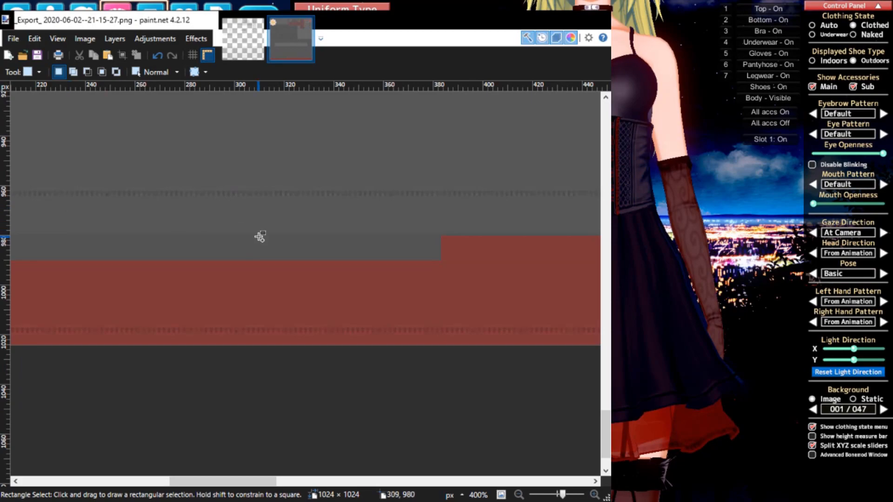
pyautogui.keyDown('ctrl'); pyautogui.scroll(-6, 265, 219); pyautogui.keyUp('ctrl')
pyautogui.keyDown('ctrl'); pyautogui.scroll(-1, 276, 172); pyautogui.keyUp('ctrl')
pyautogui.moveTo(274, 161); pyautogui.dragTo(245, 284, button='middle')
pyautogui.keyDown('ctrl'); pyautogui.scroll(-2, 245, 283); pyautogui.keyUp('ctrl')
pyautogui.moveTo(317, 204); pyautogui.dragTo(299, 306, button='middle')
pyautogui.moveTo(306, 272); pyautogui.dragTo(306, 242, button='middle')
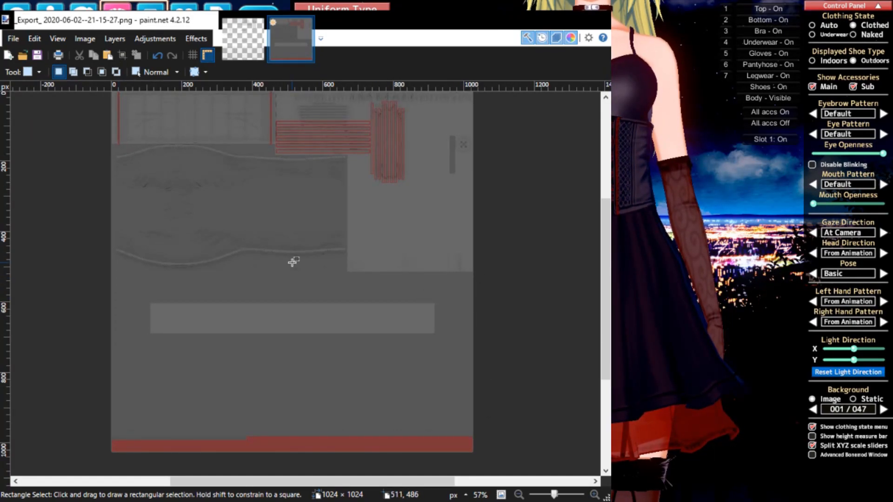
pyautogui.click(276, 364)
pyautogui.keyDown('ctrl'); pyautogui.scroll(-10, 306, 323); pyautogui.keyUp('ctrl')
pyautogui.moveTo(367, 355); pyautogui.dragTo(269, 268, button='middle')
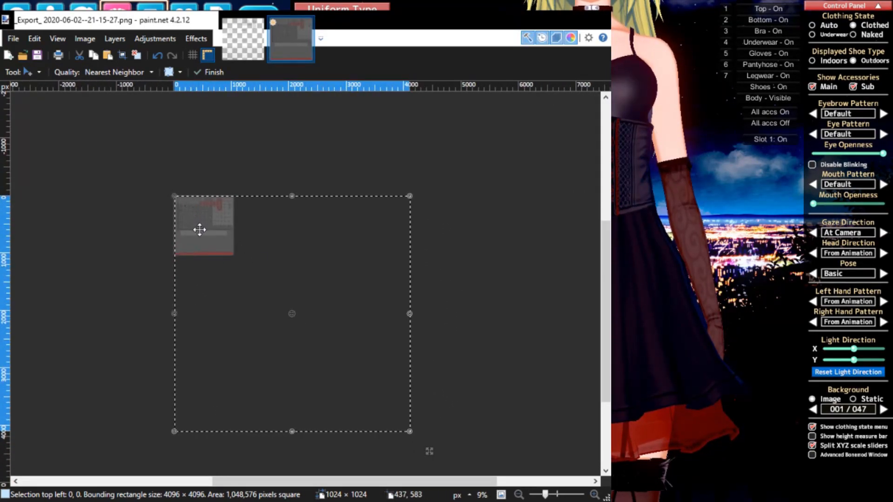
# Set the resampling quality for the pasted UV map to Bicubic
pyautogui.keyDown('ctrl'); pyautogui.scroll(3, 198, 228); pyautogui.keyUp('ctrl')
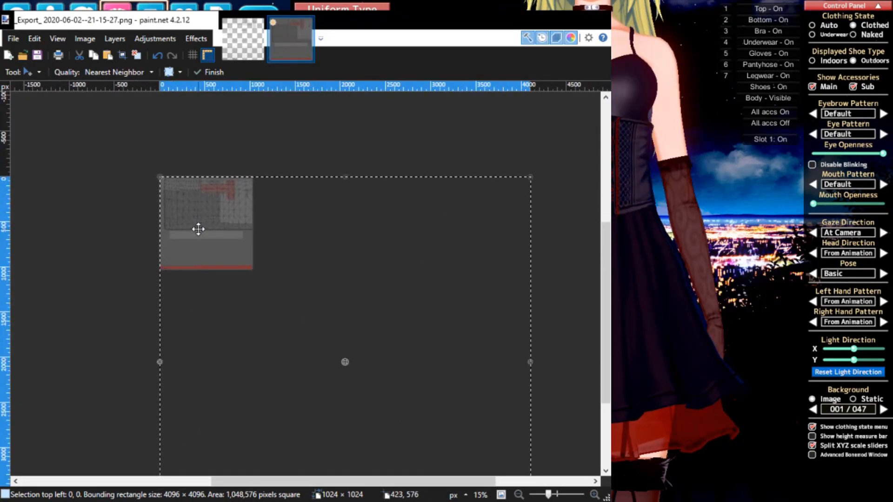
pyautogui.click(89, 74)
pyautogui.click(89, 74)
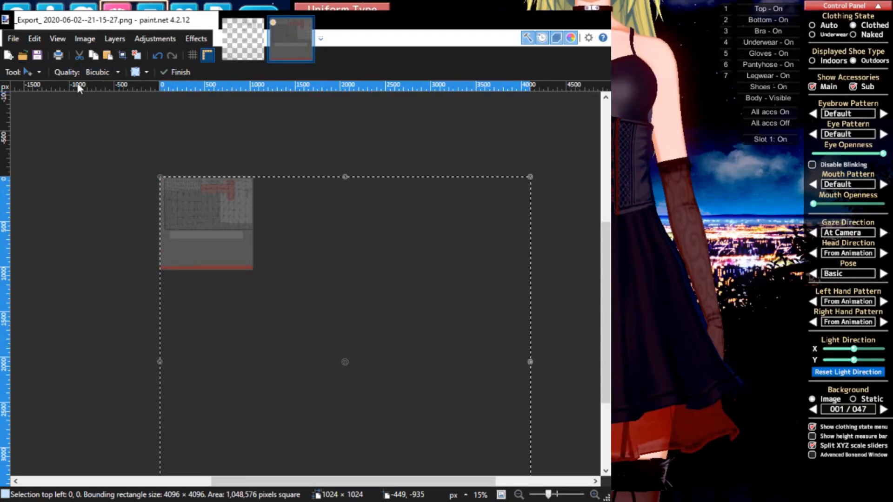
# Scale the pasted UV map proportionally down to 1024 × 1024 pixels so it fits the texture canvas exactly
pyautogui.keyDown('ctrl'); pyautogui.scroll(-3, 232, 272); pyautogui.keyUp('ctrl')
pyautogui.moveTo(402, 427); pyautogui.dragTo(254, 280)
pyautogui.keyDown('ctrl'); pyautogui.scroll(7, 254, 280); pyautogui.keyUp('ctrl')
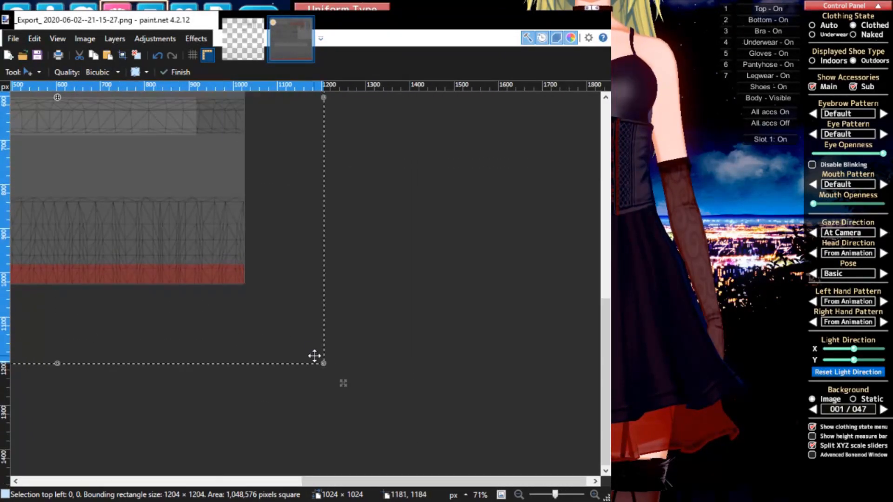
pyautogui.moveTo(324, 366); pyautogui.dragTo(245, 286)
pyautogui.keyDown('ctrl'); pyautogui.scroll(12, 245, 286); pyautogui.keyUp('ctrl')
pyautogui.keyDown('ctrl'); pyautogui.scroll(-3, 357, 301); pyautogui.keyUp('ctrl')
pyautogui.keyDown('ctrl'); pyautogui.scroll(3, 353, 300); pyautogui.keyUp('ctrl')
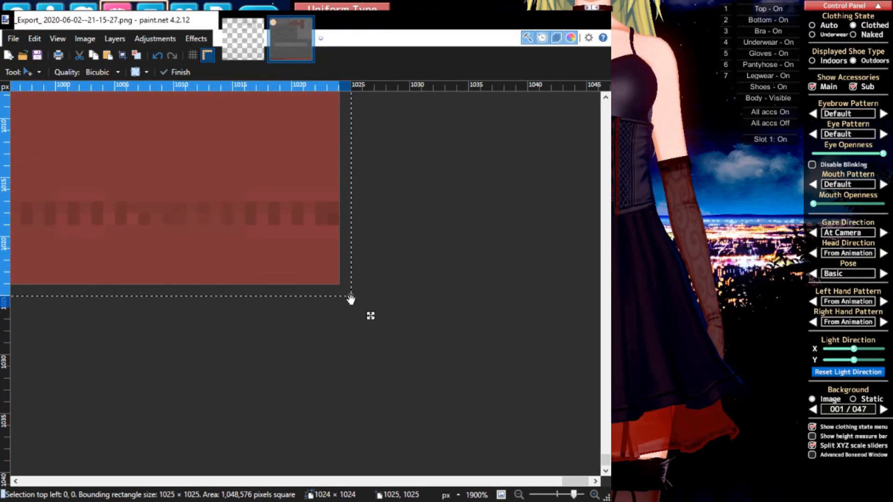
pyautogui.moveTo(354, 302); pyautogui.dragTo(340, 294)
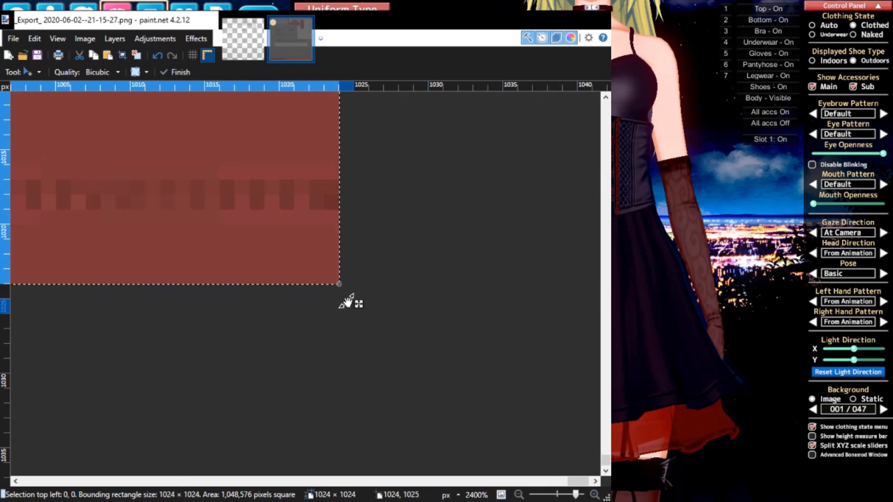
# Add a new layer between the UV map layer and the Background layer
pyautogui.keyDown('ctrl'); pyautogui.scroll(-11, 348, 300); pyautogui.keyUp('ctrl')
pyautogui.keyDown('ctrl'); pyautogui.scroll(-5, 208, 221); pyautogui.keyUp('ctrl')
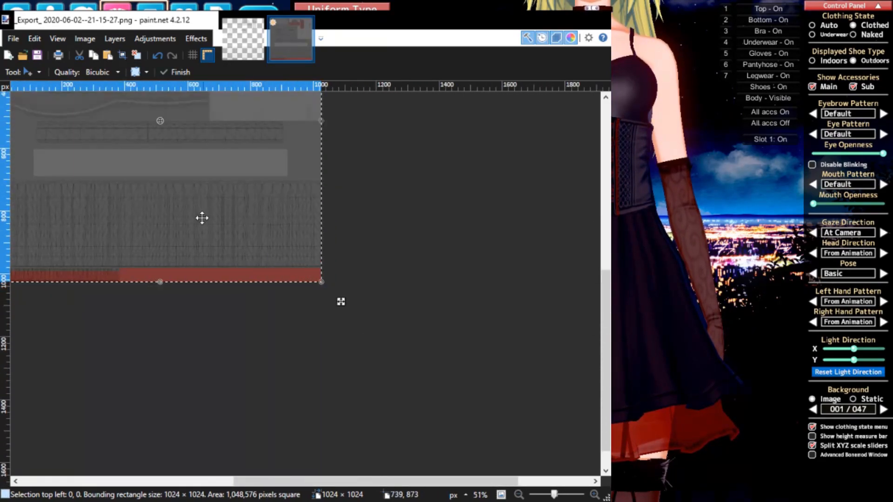
pyautogui.keyDown('ctrl'); pyautogui.scroll(8, 247, 187); pyautogui.keyUp('ctrl')
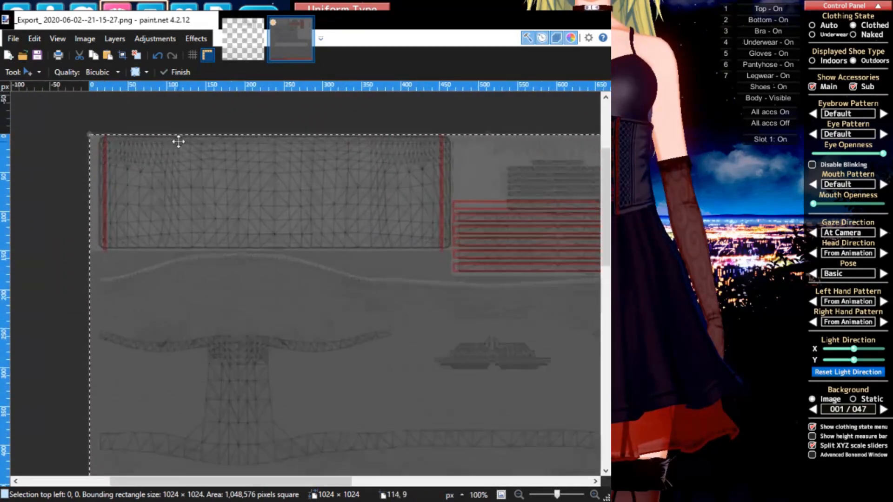
pyautogui.keyDown('ctrl'); pyautogui.scroll(-6, 90, 240); pyautogui.keyUp('ctrl')
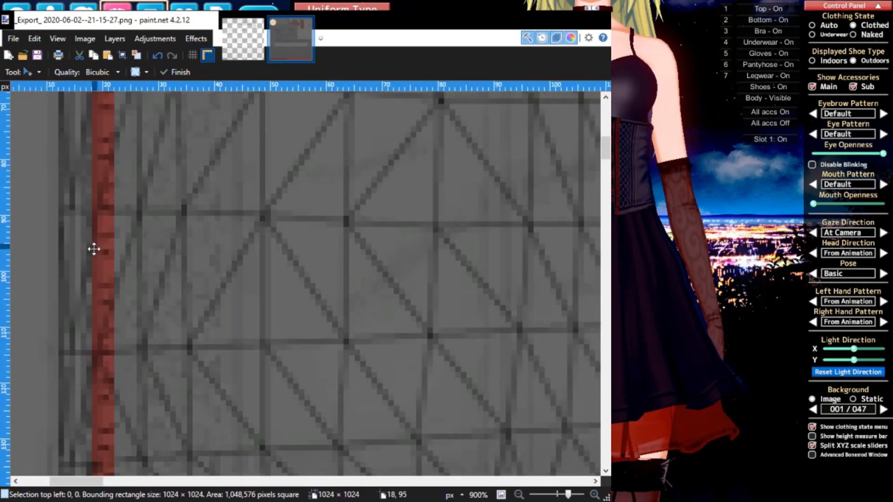
pyautogui.keyDown('ctrl'); pyautogui.scroll(-3, 223, 353); pyautogui.keyUp('ctrl')
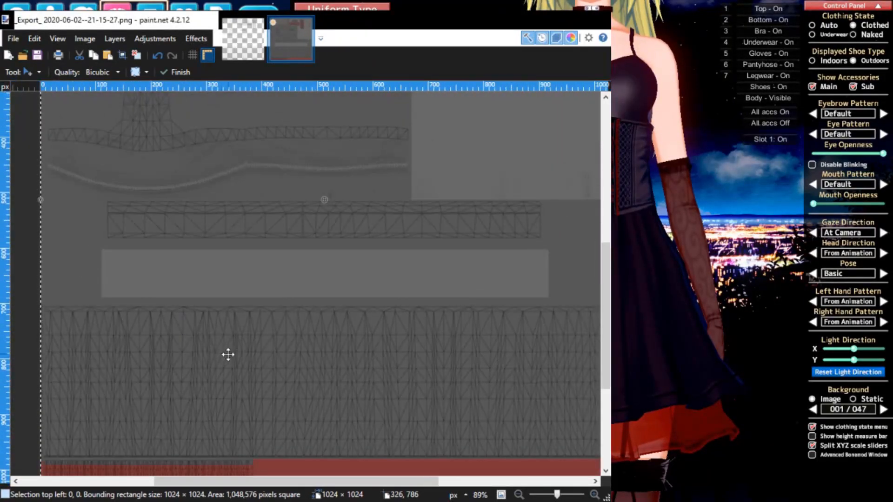
pyautogui.press('F7')
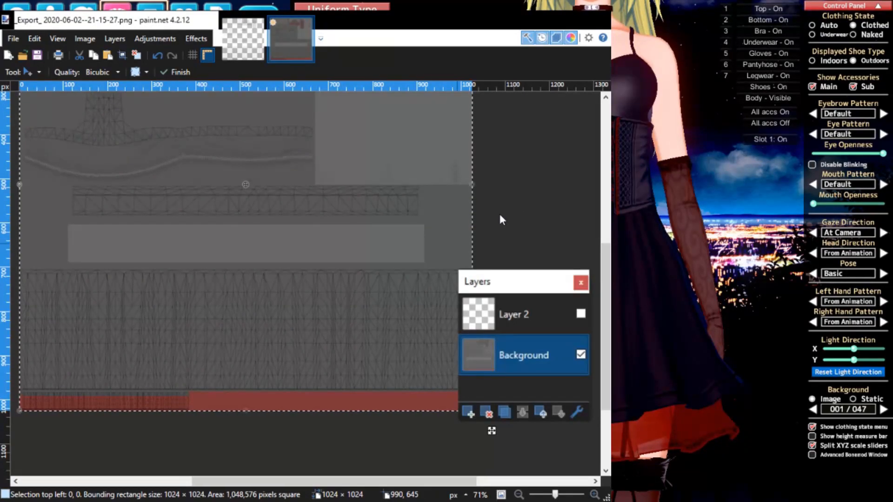
pyautogui.click(468, 412)
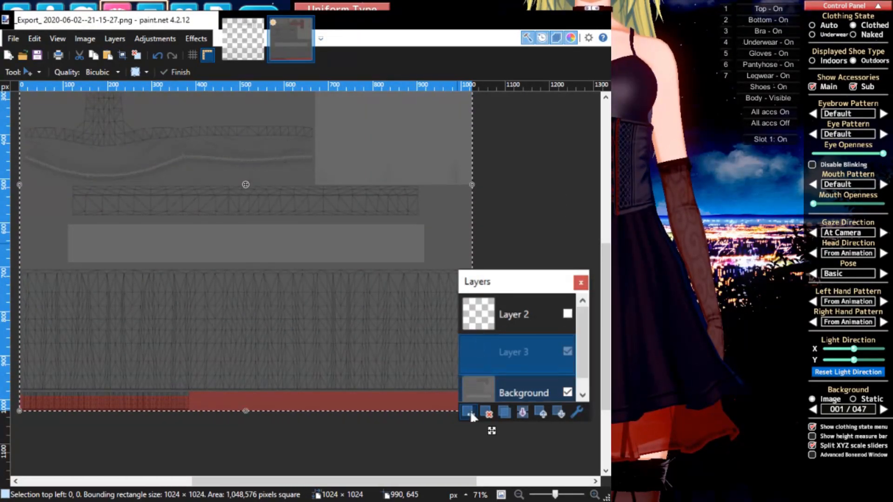
pyautogui.press('F7')
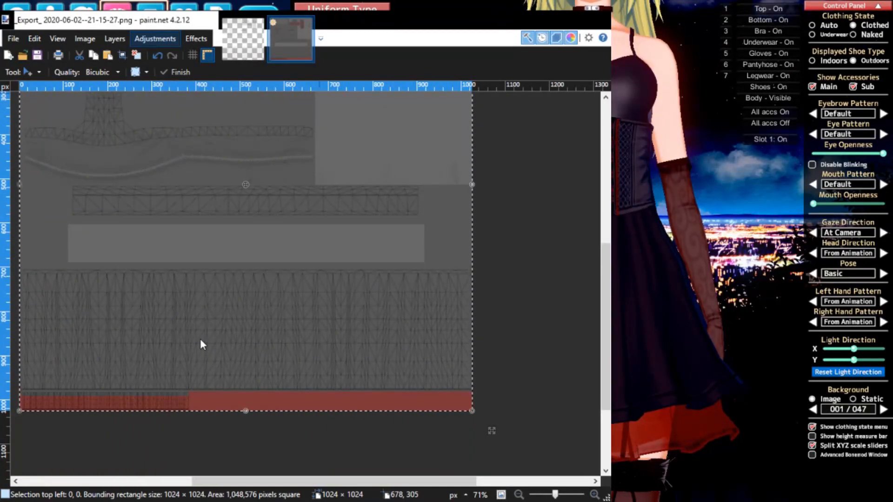
# Rearrange the floating History, Colors and Layers windows so they no longer overlap each other
pyautogui.moveTo(135, 245); pyautogui.dragTo(291, 321, button='middle')
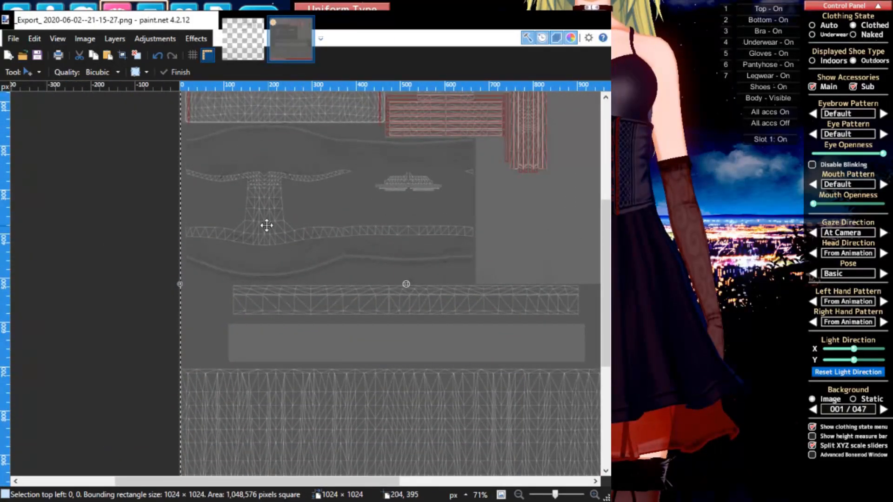
pyautogui.keyDown('ctrl'); pyautogui.scroll(6, 270, 233); pyautogui.keyUp('ctrl')
pyautogui.keyDown('ctrl'); pyautogui.scroll(2, 167, 224); pyautogui.keyUp('ctrl')
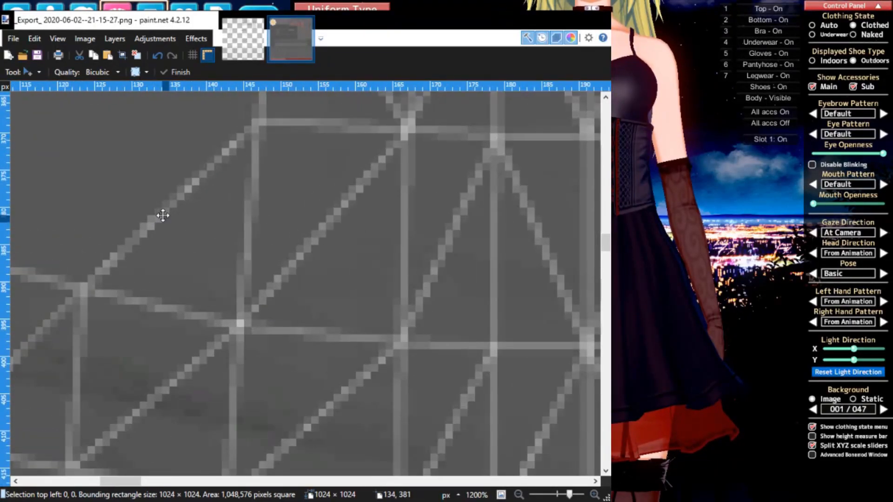
pyautogui.keyDown('ctrl'); pyautogui.scroll(-10, 169, 233); pyautogui.keyUp('ctrl')
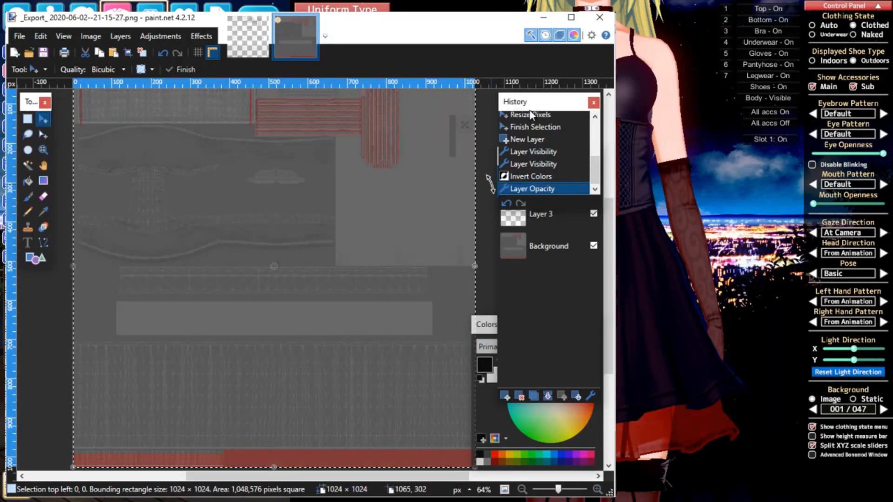
pyautogui.moveTo(529, 111)
pyautogui.mouseDown()
pyautogui.moveTo(584, 128)
pyautogui.moveTo(527, 93)
pyautogui.mouseUp()
pyautogui.keyDown('ctrl'); pyautogui.scroll(1, 190, 211); pyautogui.keyUp('ctrl')
pyautogui.moveTo(177, 156); pyautogui.dragTo(312, 231, button='middle')
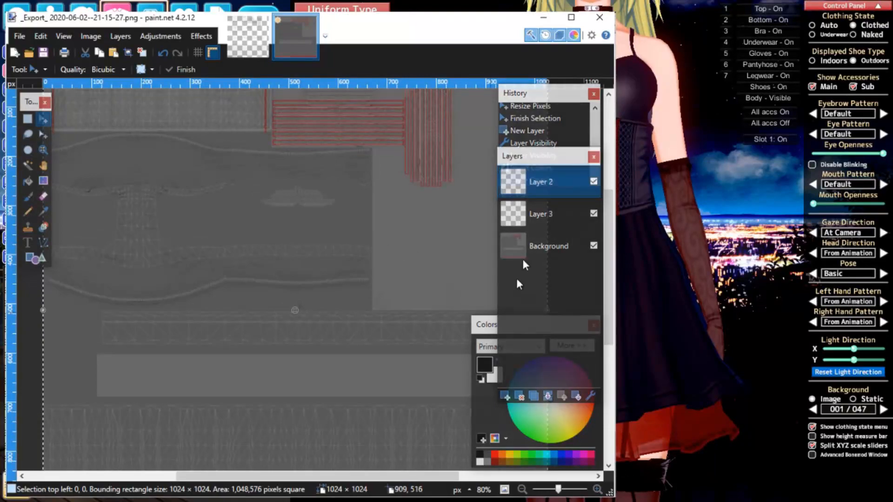
pyautogui.moveTo(479, 327); pyautogui.dragTo(29, 318)
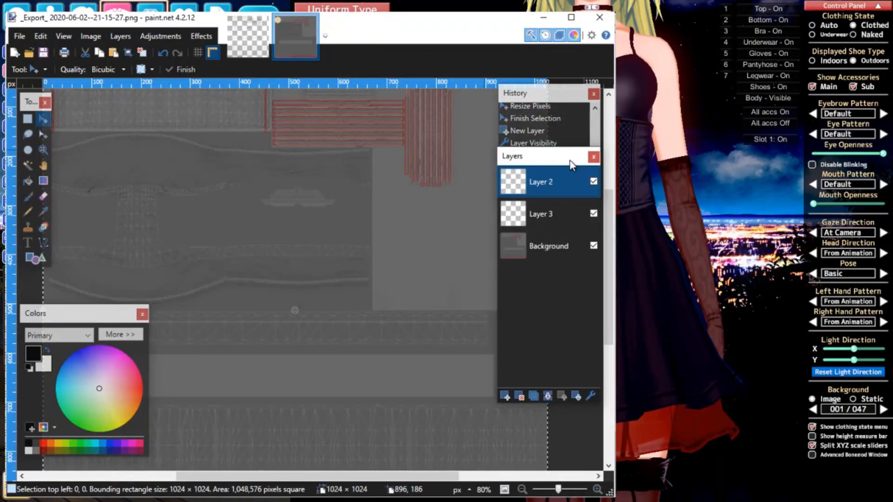
pyautogui.moveTo(572, 158); pyautogui.dragTo(572, 207)
# Add and delete a trial layer above Layer 2, and switch Layer 2's visibility off and on
pyautogui.click(506, 446)
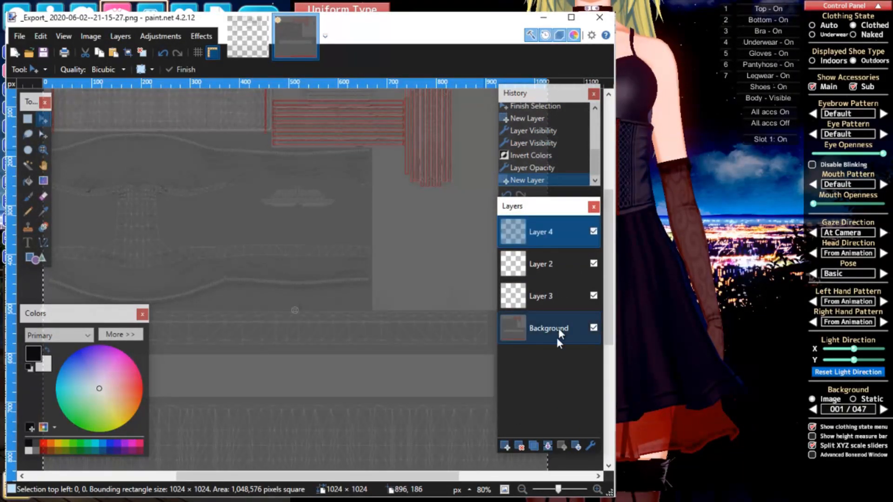
pyautogui.click(520, 446)
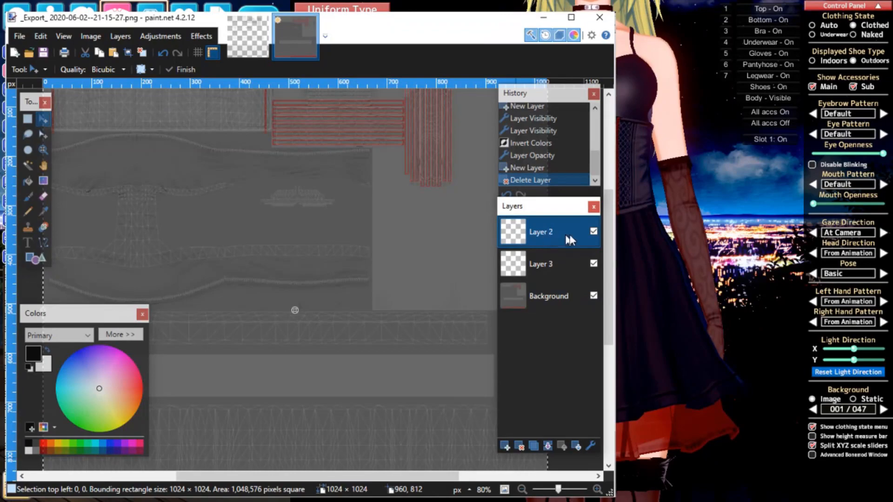
pyautogui.keyDown('ctrl'); pyautogui.scroll(5, 370, 209); pyautogui.keyUp('ctrl')
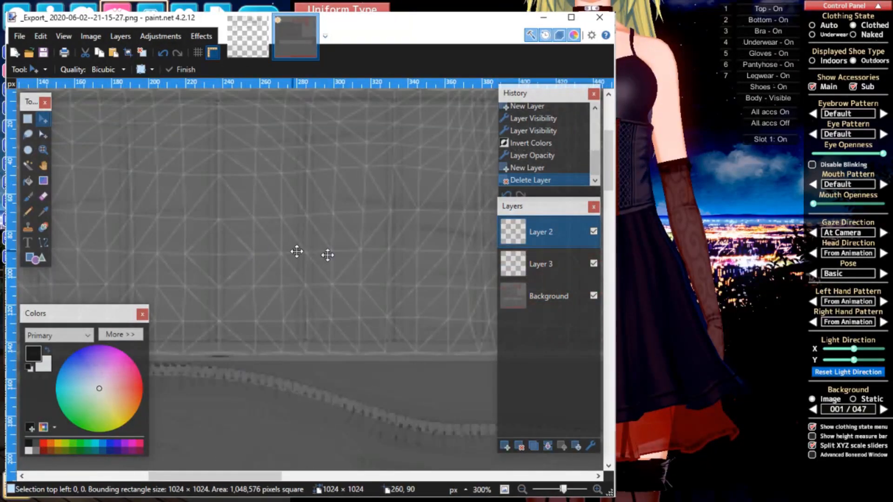
pyautogui.click(595, 232)
pyautogui.click(595, 232)
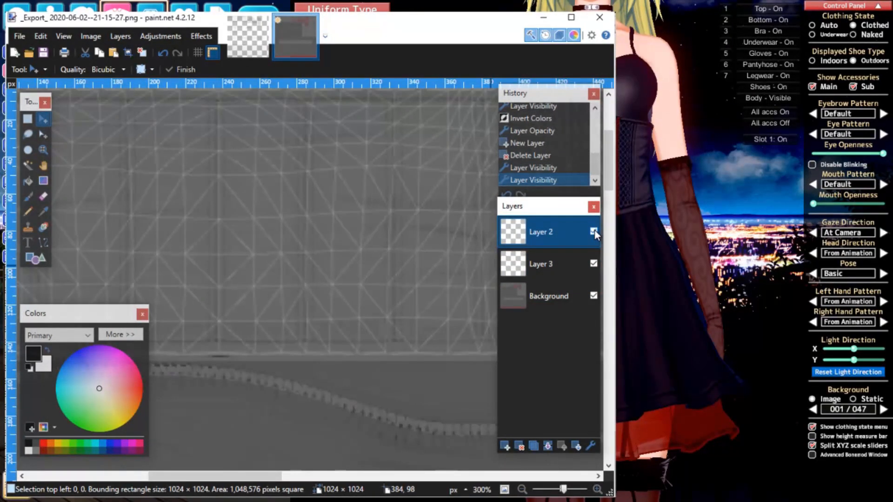
# Add a trial layer directly above the Background layer and delete it again
pyautogui.click(540, 296)
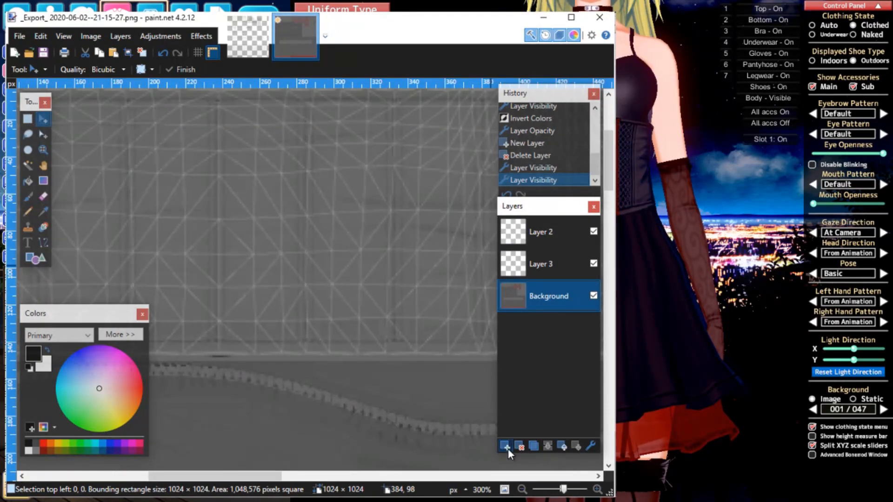
pyautogui.click(506, 447)
pyautogui.click(540, 261)
pyautogui.click(538, 297)
pyautogui.click(520, 447)
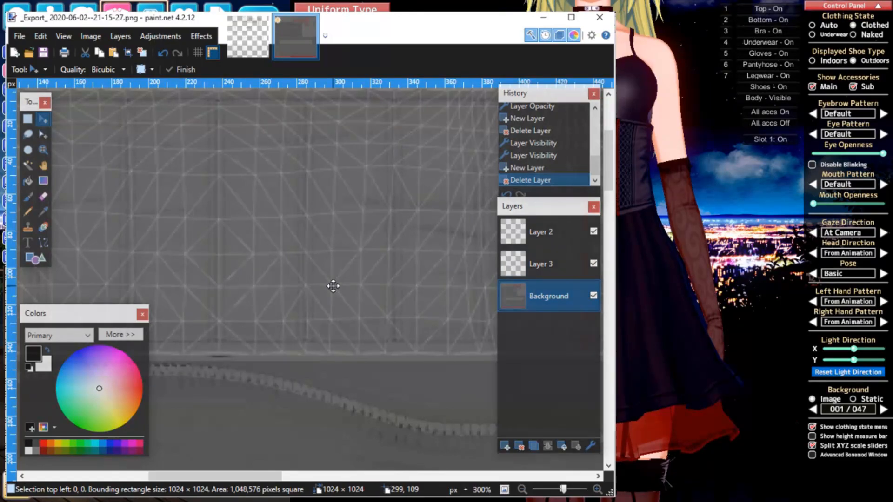
# Paint a test stroke on Layer 3 with the Paintbrush in golden yellow, and undo it
pyautogui.keyDown('ctrl'); pyautogui.scroll(-5, 333, 285); pyautogui.keyUp('ctrl')
pyautogui.click(540, 264)
pyautogui.moveTo(385, 323); pyautogui.dragTo(225, 226, button='middle')
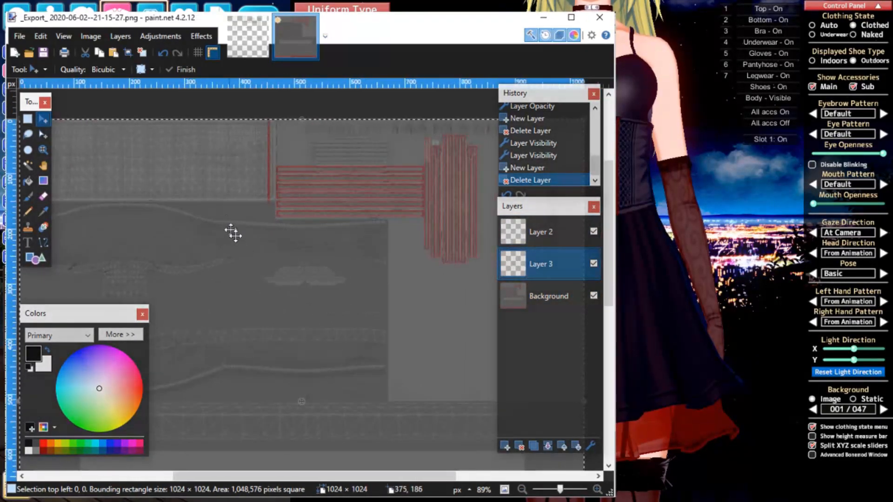
pyautogui.moveTo(446, 262); pyautogui.dragTo(455, 278, button='middle')
pyautogui.moveTo(231, 251); pyautogui.dragTo(297, 252, button='middle')
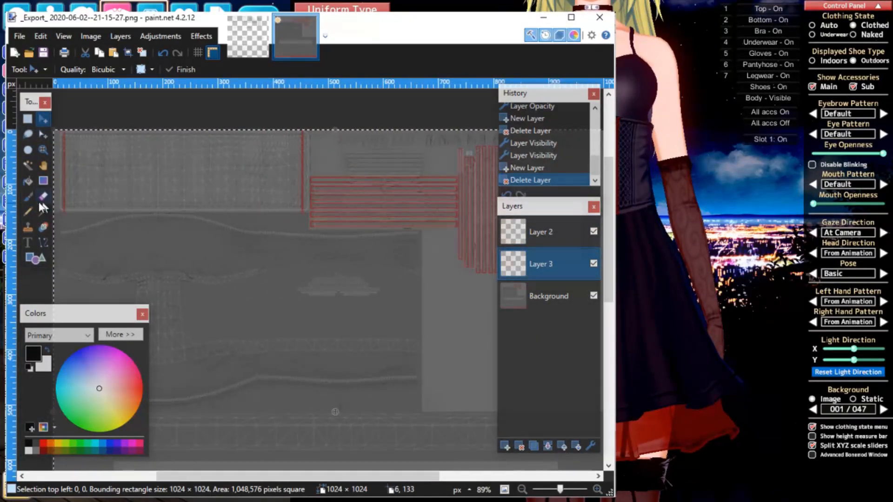
pyautogui.click(28, 197)
pyautogui.keyDown('ctrl'); pyautogui.scroll(5, 237, 250); pyautogui.keyUp('ctrl')
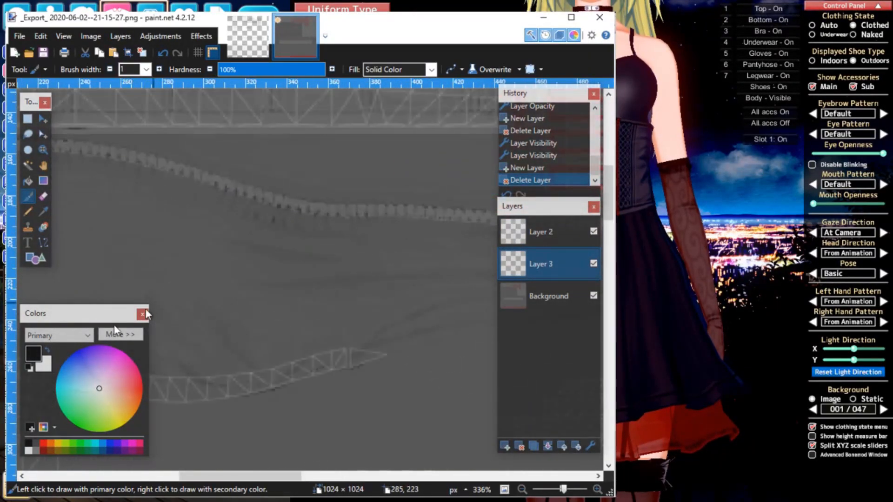
pyautogui.click(57, 442)
pyautogui.moveTo(201, 239)
pyautogui.mouseDown()
pyautogui.moveTo(285, 175)
pyautogui.moveTo(245, 277)
pyautogui.mouseUp()
pyautogui.hotkey('ctrl', 'z')
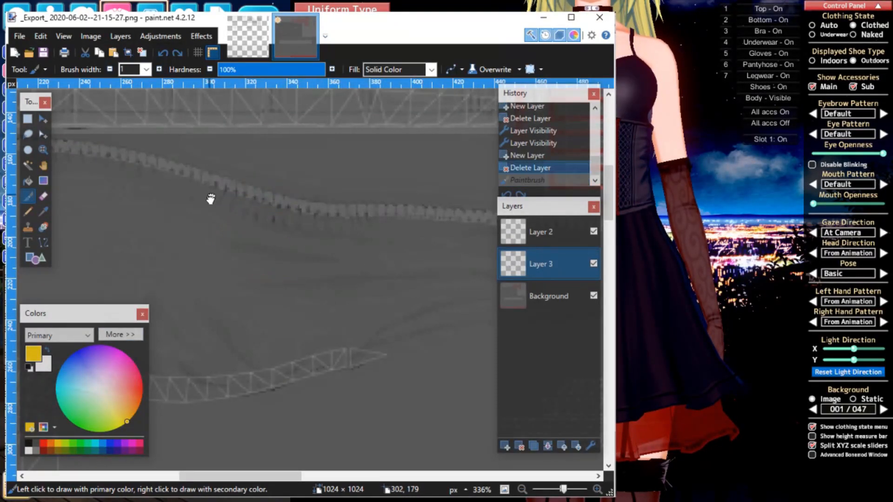
# Hide the UV map on Layer 2 and delete the empty Layer 3
pyautogui.keyDown('ctrl'); pyautogui.scroll(-6, 259, 249); pyautogui.keyUp('ctrl')
pyautogui.moveTo(345, 188); pyautogui.dragTo(250, 224, button='middle')
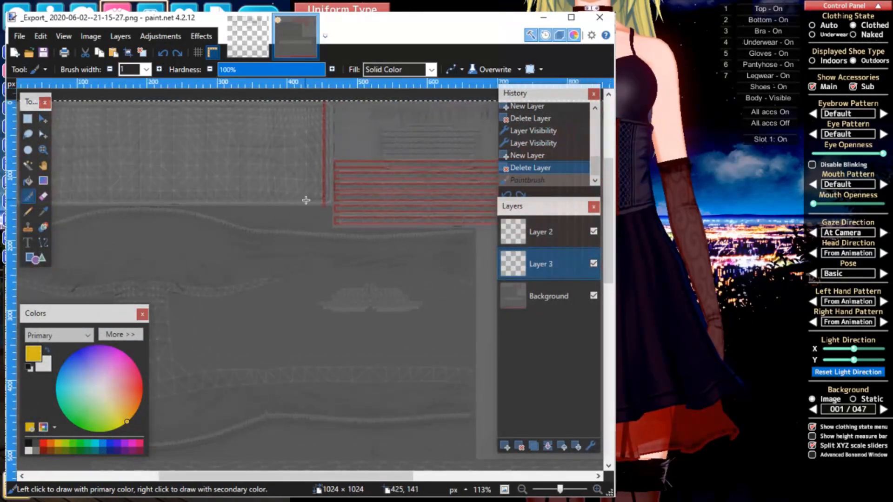
pyautogui.click(594, 231)
pyautogui.moveTo(420, 204); pyautogui.dragTo(233, 249, button='middle')
pyautogui.click(514, 447)
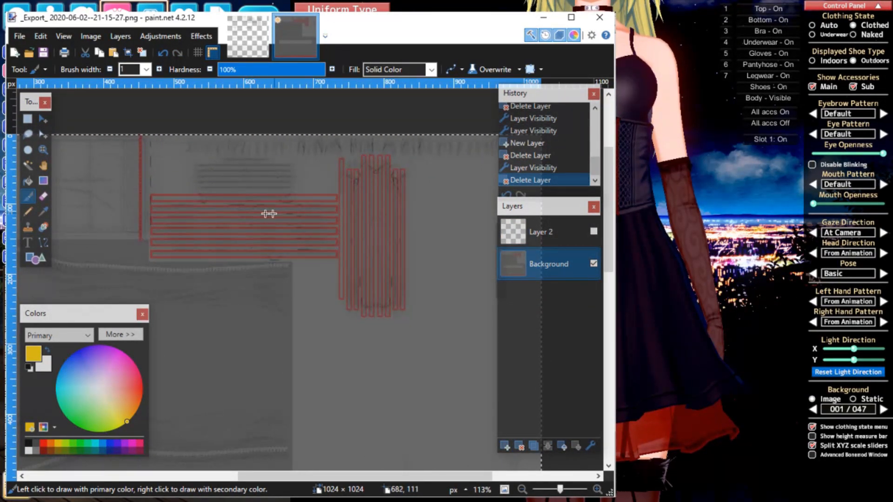
# Examine the red-outlined lacing strips and the rest of the texture, comparing them with the UV map layer shown and hidden
pyautogui.moveTo(279, 214); pyautogui.dragTo(179, 232, button='middle')
pyautogui.keyDown('ctrl'); pyautogui.scroll(3, 172, 225); pyautogui.keyUp('ctrl')
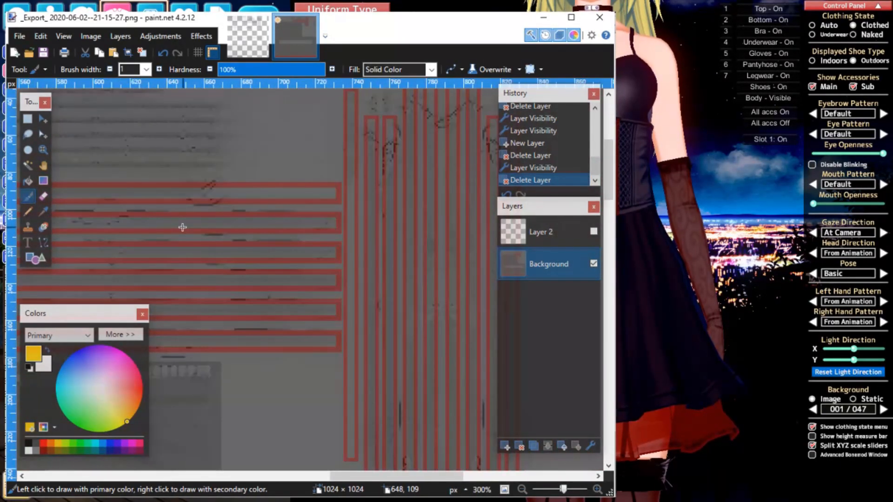
pyautogui.keyDown('ctrl'); pyautogui.scroll(-1, 186, 225); pyautogui.keyUp('ctrl')
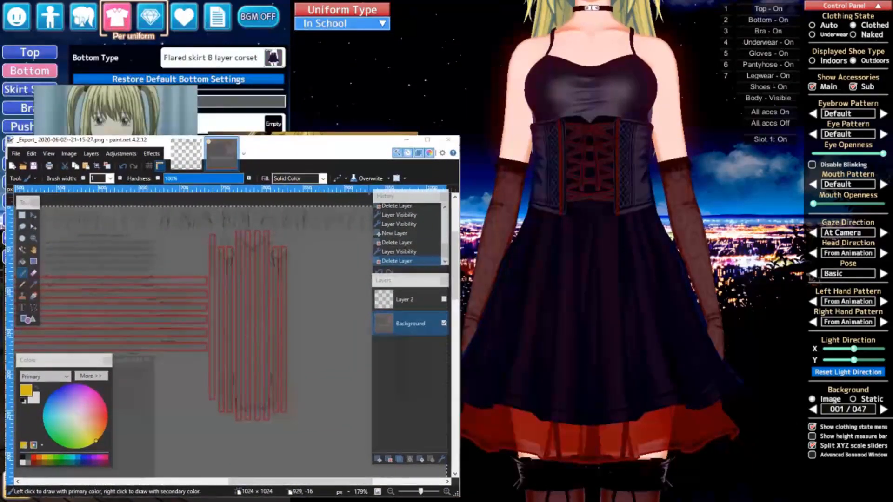
pyautogui.keyDown('ctrl'); pyautogui.scroll(-6, 376, 308); pyautogui.keyUp('ctrl')
pyautogui.moveTo(219, 309); pyautogui.dragTo(103, 287, button='middle')
pyautogui.keyDown('ctrl'); pyautogui.scroll(4, 224, 252); pyautogui.keyUp('ctrl')
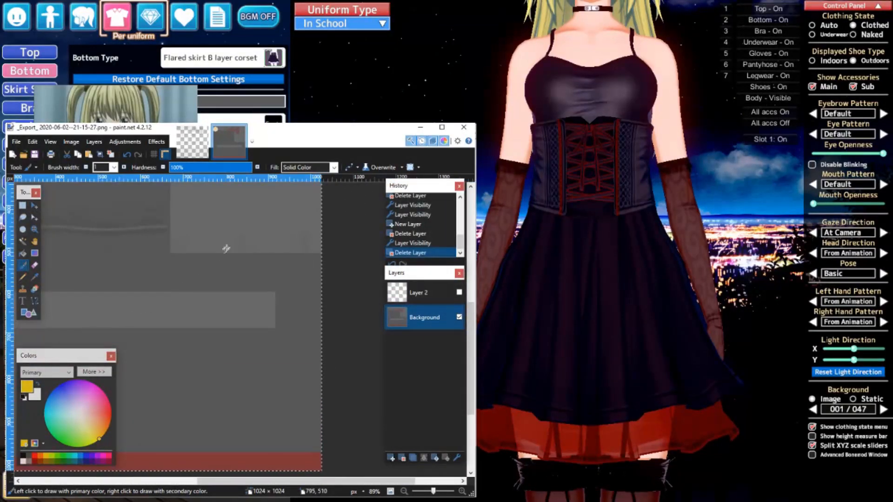
pyautogui.click(460, 292)
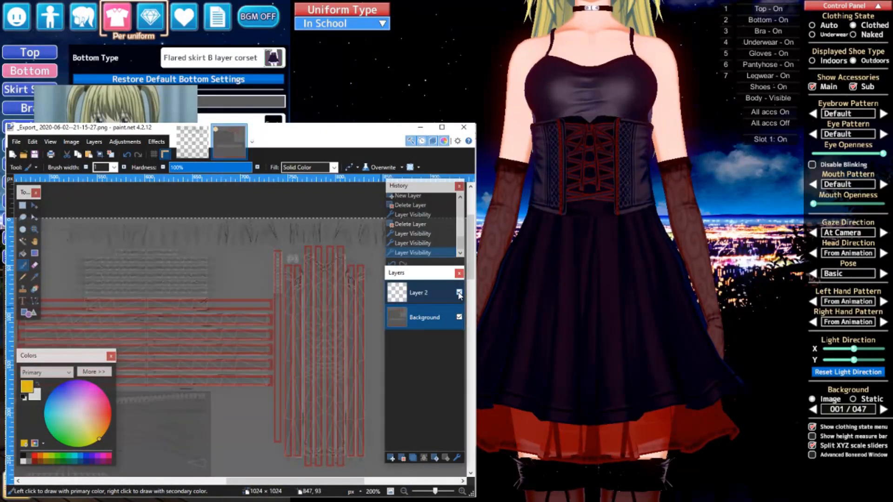
pyautogui.click(459, 293)
# Try a yellow Paintbrush stroke across the horizontal lacing strips on the Background layer, and undo it
pyautogui.moveTo(154, 290); pyautogui.dragTo(221, 391)
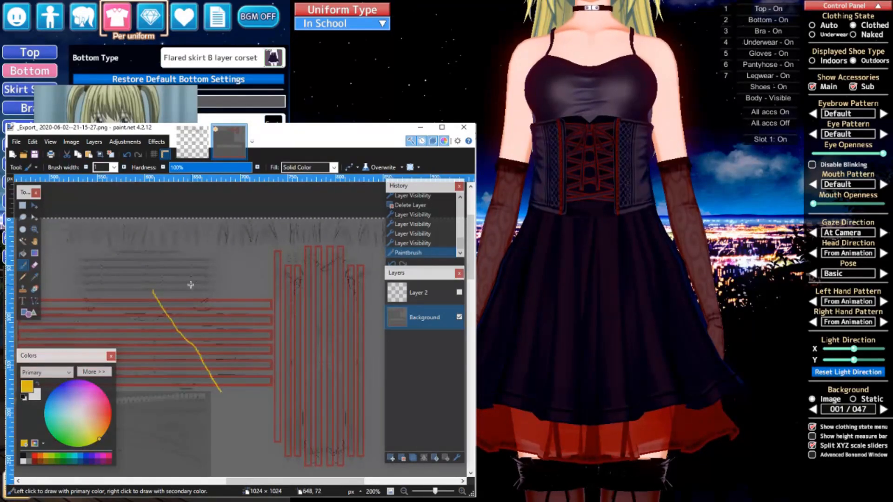
pyautogui.hotkey('ctrl', 'z')
pyautogui.keyDown('ctrl'); pyautogui.scroll(3, 186, 302); pyautogui.keyUp('ctrl')
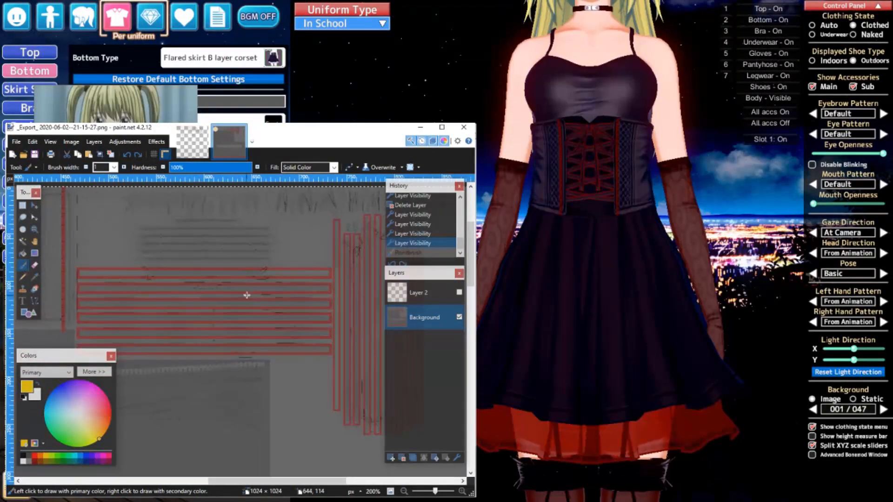
# Select the block of horizontal red-outlined lacing strips with a rectangular selection of about 270 × 105 pixels
pyautogui.press('s')
pyautogui.keyDown('ctrl'); pyautogui.scroll(-4, 244, 311); pyautogui.keyUp('ctrl')
pyautogui.moveTo(109, 255); pyautogui.dragTo(244, 350)
pyautogui.keyDown('ctrl'); pyautogui.scroll(5, 258, 367); pyautogui.keyUp('ctrl')
pyautogui.keyDown('ctrl'); pyautogui.scroll(-7, 245, 348); pyautogui.keyUp('ctrl')
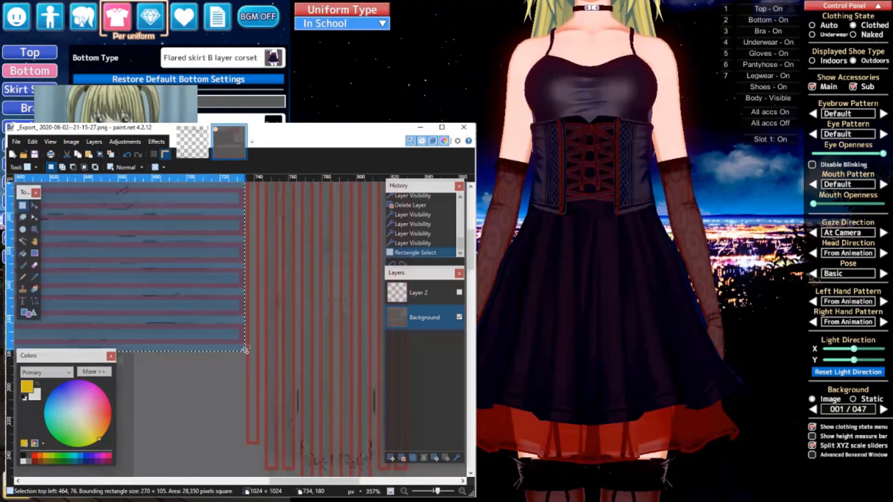
pyautogui.moveTo(175, 337); pyautogui.dragTo(242, 341, button='middle')
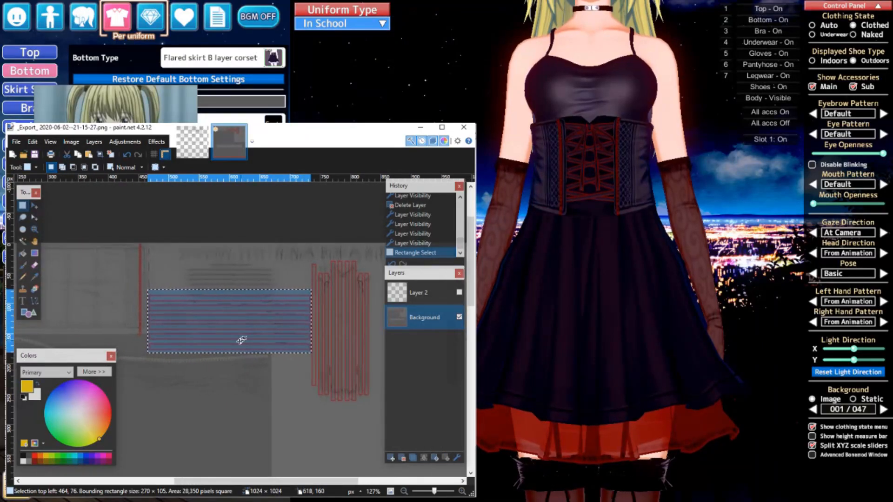
# Select the roughly 865 × 293 pixel area holding all red-outlined strips, reduce its saturation to the minimum with Hue / Saturation, and deselect
pyautogui.keyDown('ctrl'); pyautogui.scroll(-3, 236, 349); pyautogui.keyUp('ctrl')
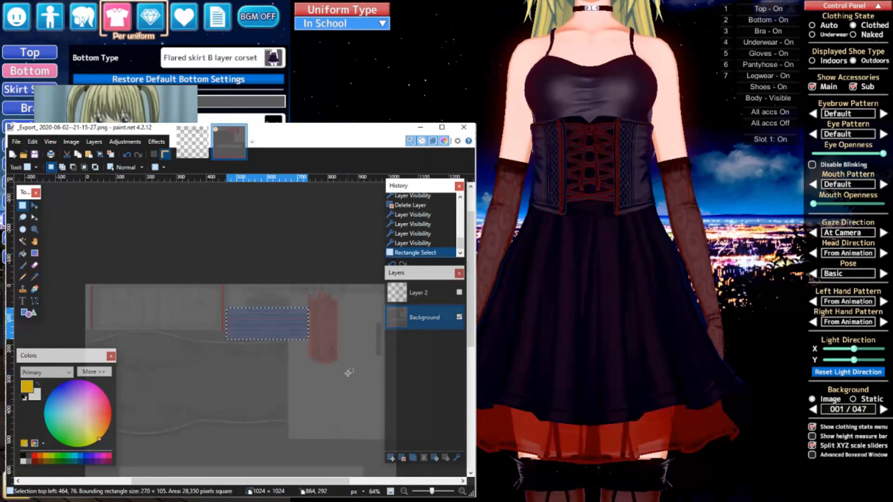
pyautogui.moveTo(348, 373); pyautogui.dragTo(74, 260)
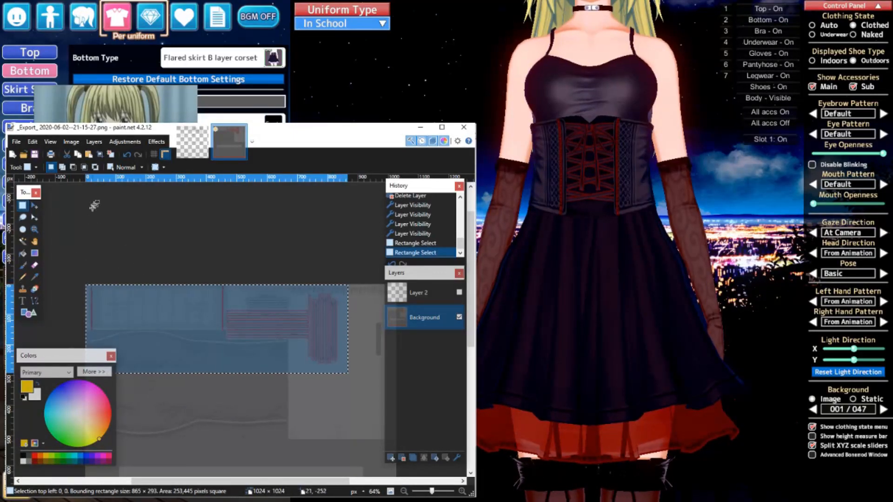
pyautogui.click(125, 142)
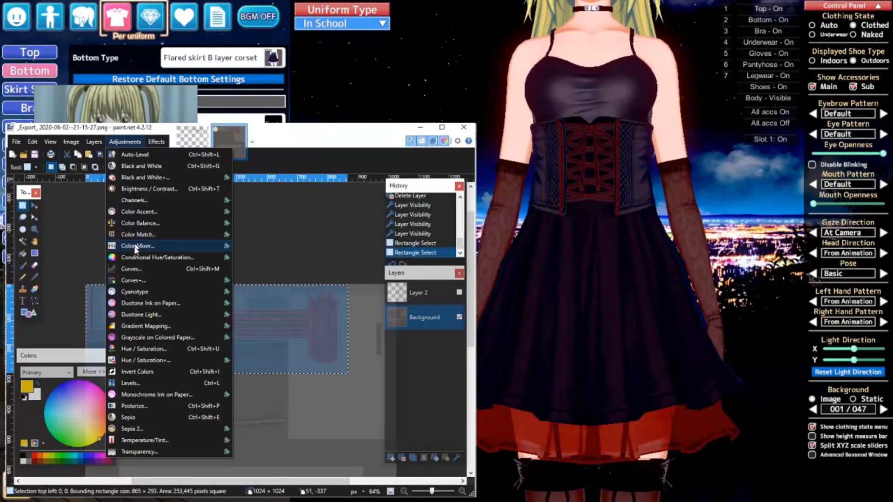
pyautogui.click(143, 348)
pyautogui.moveTo(210, 260); pyautogui.dragTo(440, 263)
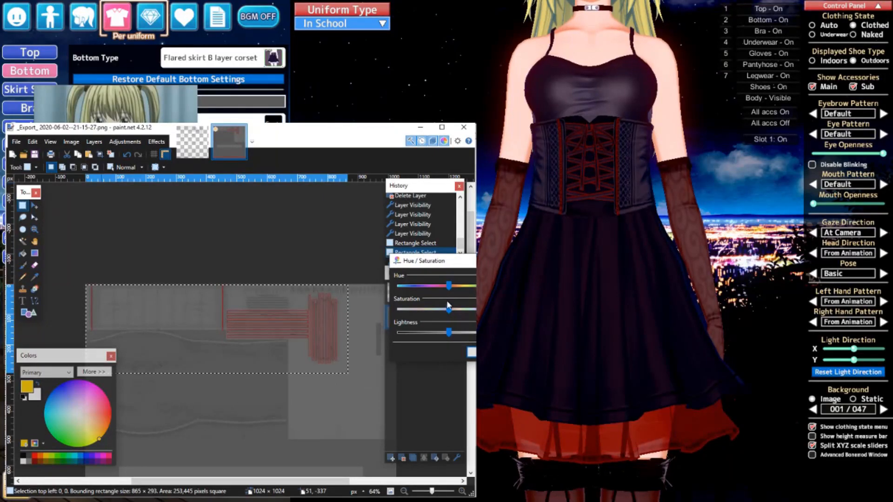
pyautogui.moveTo(450, 313); pyautogui.dragTo(378, 307)
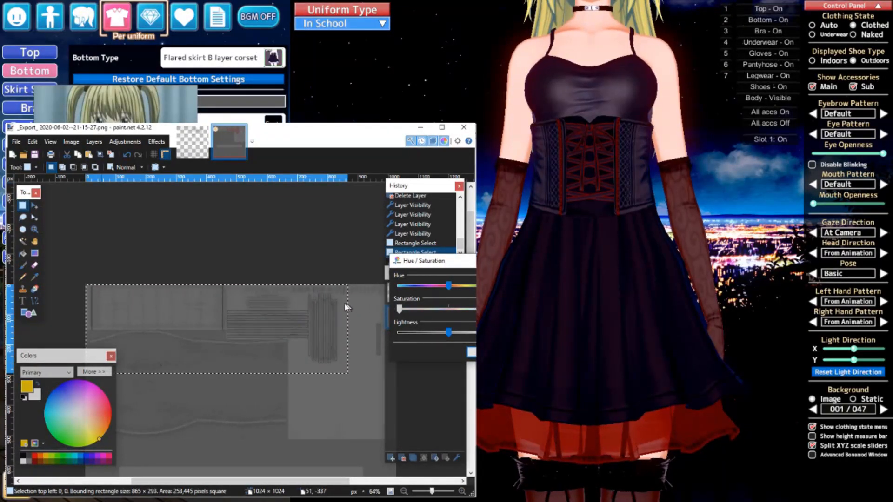
pyautogui.click(470, 350)
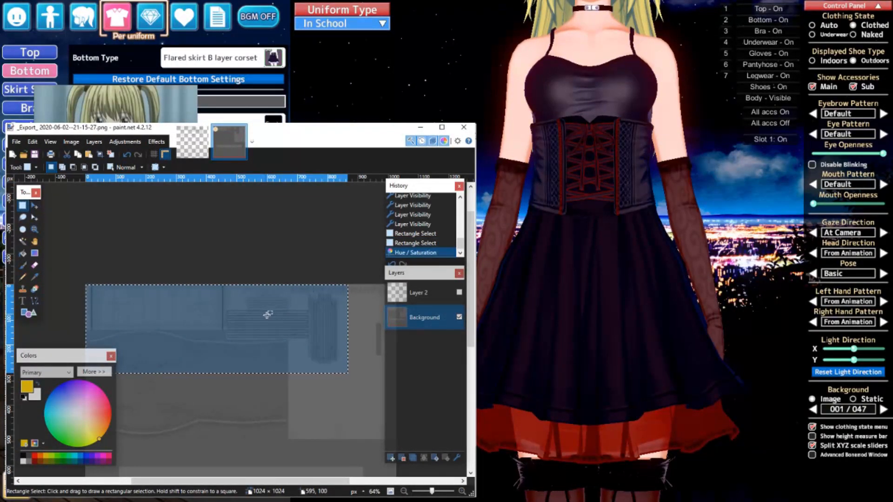
pyautogui.click(267, 261)
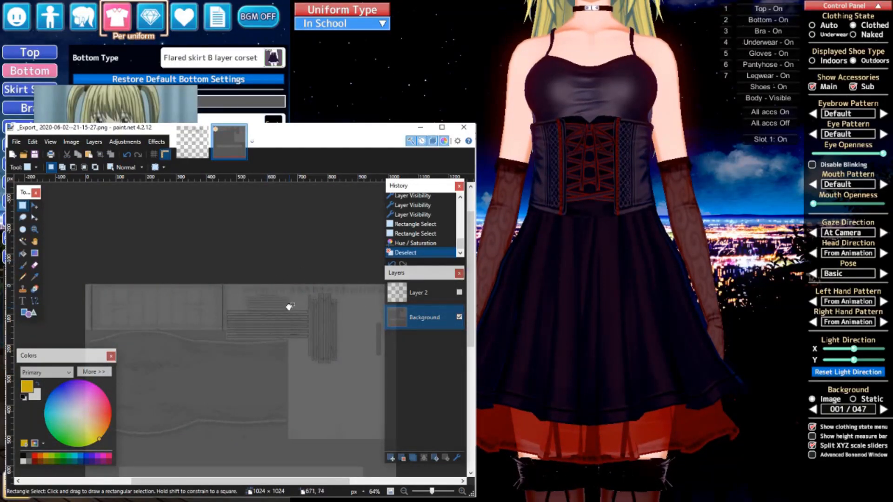
# Start saving the texture under a new name in the Overlays folder, with PNG as the file type
pyautogui.moveTo(289, 308); pyautogui.dragTo(220, 247, button='middle')
pyautogui.moveTo(171, 271)
pyautogui.mouseDown(button='middle')
pyautogui.moveTo(271, 272)
pyautogui.moveTo(179, 273)
pyautogui.mouseUp(button='middle')
pyautogui.moveTo(231, 307); pyautogui.dragTo(254, 298, button='middle')
pyautogui.keyDown('ctrl'); pyautogui.scroll(-2, 219, 291); pyautogui.keyUp('ctrl')
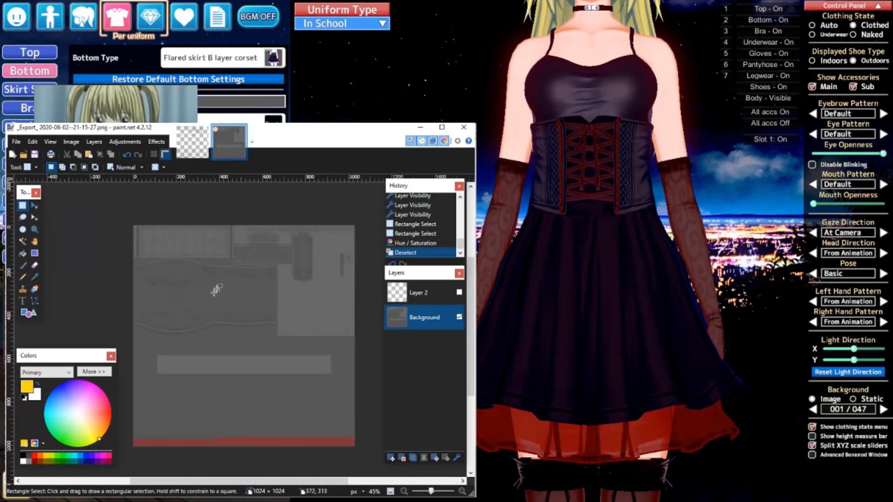
pyautogui.click(18, 142)
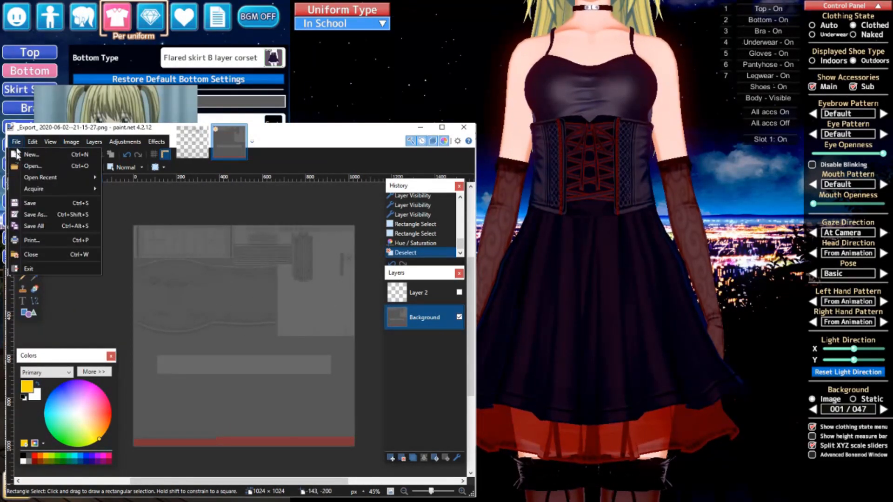
pyautogui.click(37, 215)
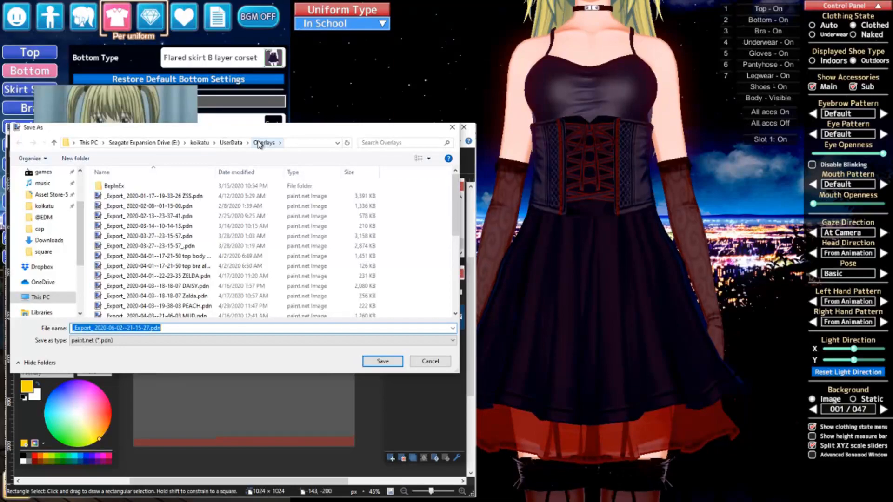
pyautogui.scroll(-3, 207, 268)
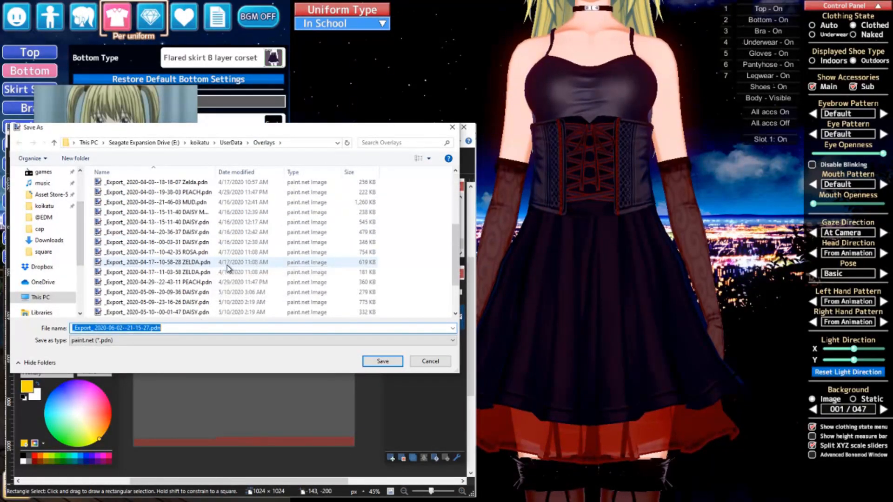
pyautogui.scroll(3, 214, 288)
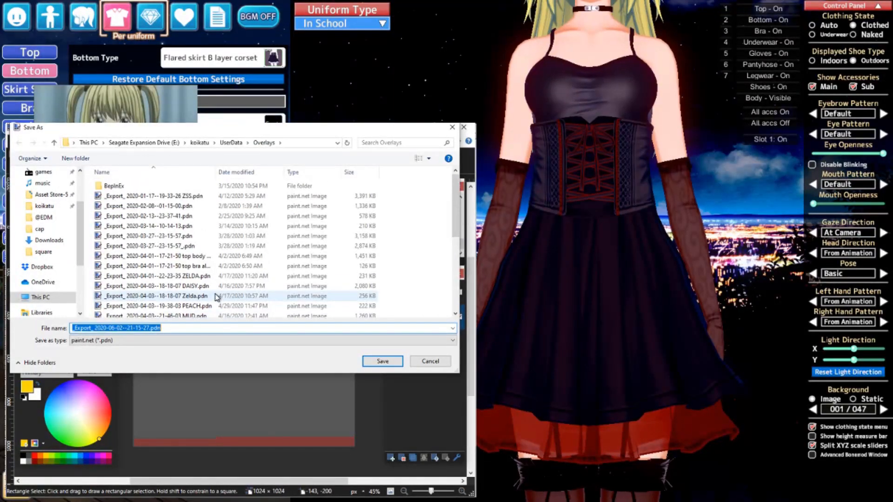
pyautogui.click(93, 340)
pyautogui.click(84, 363)
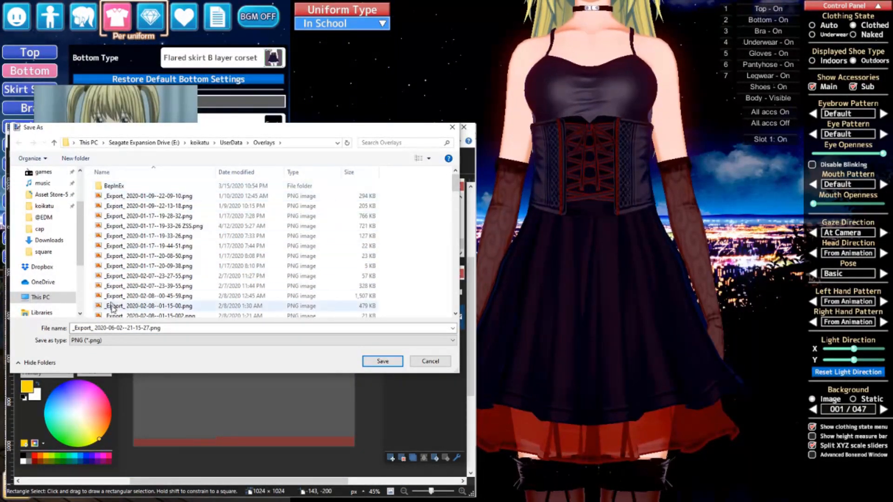
pyautogui.click(149, 328)
pyautogui.click(148, 328)
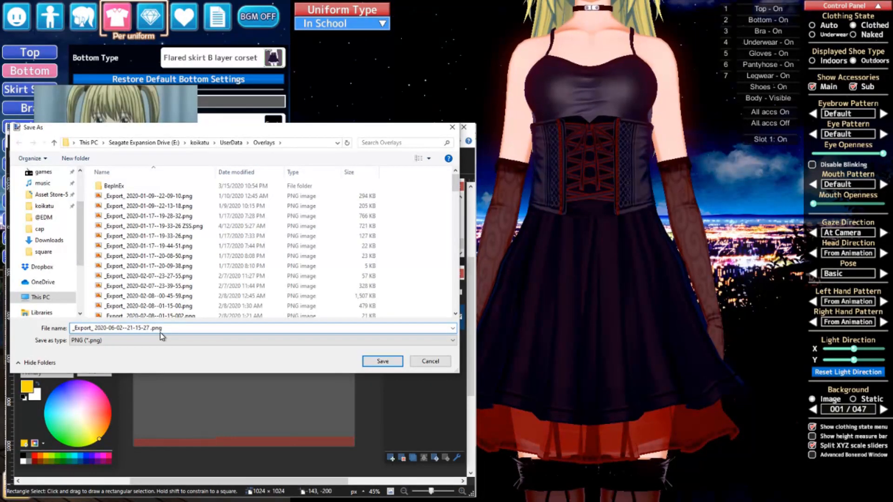
pyautogui.write('MISA')
pyautogui.click(393, 364)
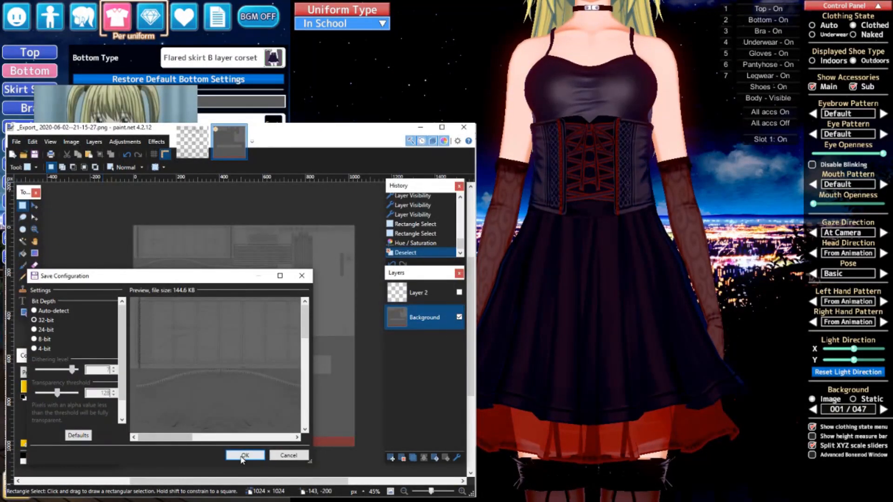
pyautogui.click(244, 455)
pyautogui.click(184, 332)
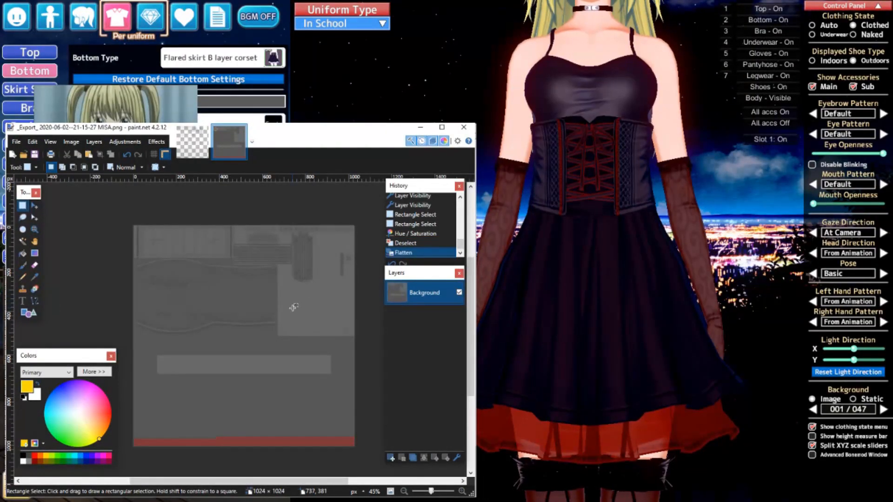
pyautogui.hotkey('ctrl', 'z')
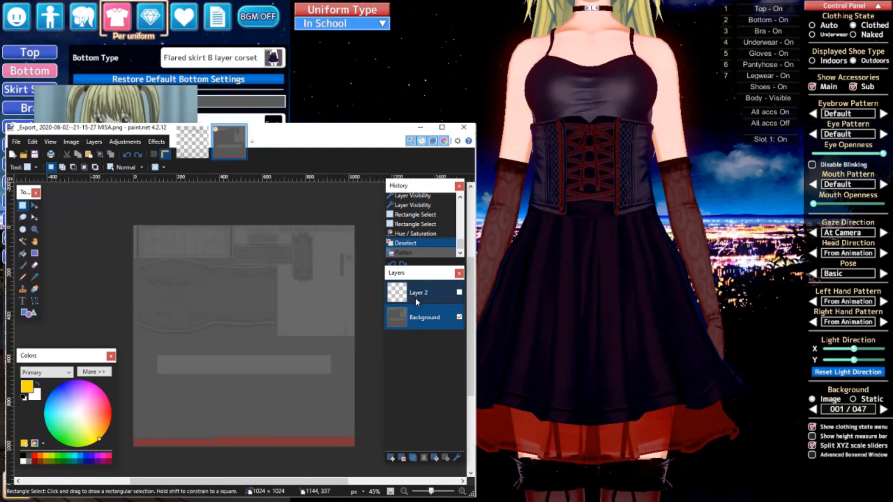
pyautogui.moveTo(337, 299); pyautogui.dragTo(273, 303, button='middle')
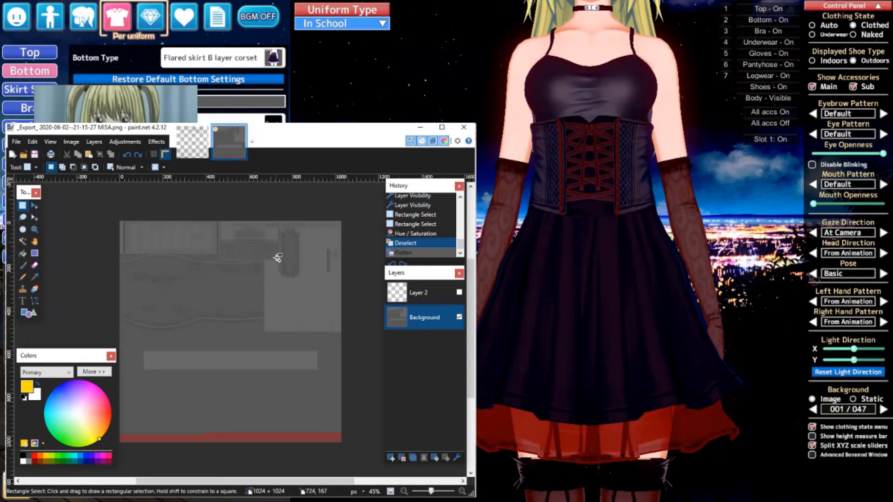
pyautogui.hotkey('ctrl', 'y')
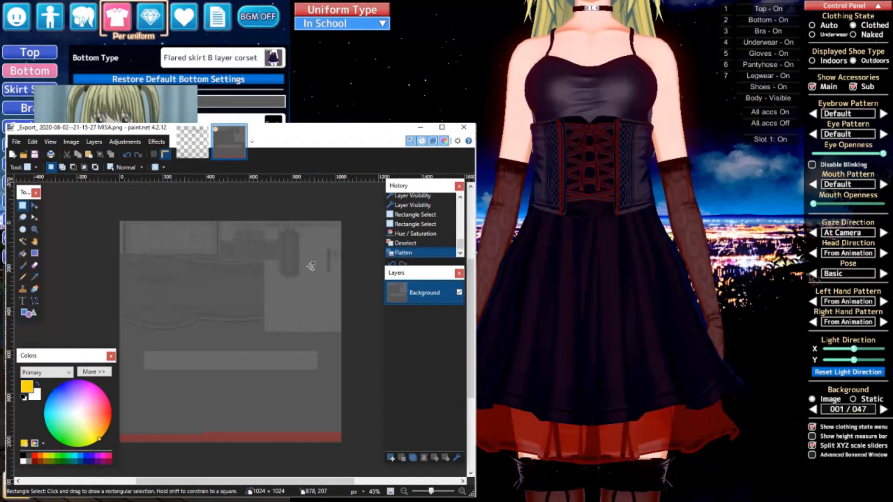
pyautogui.hotkey('ctrl', 'z')
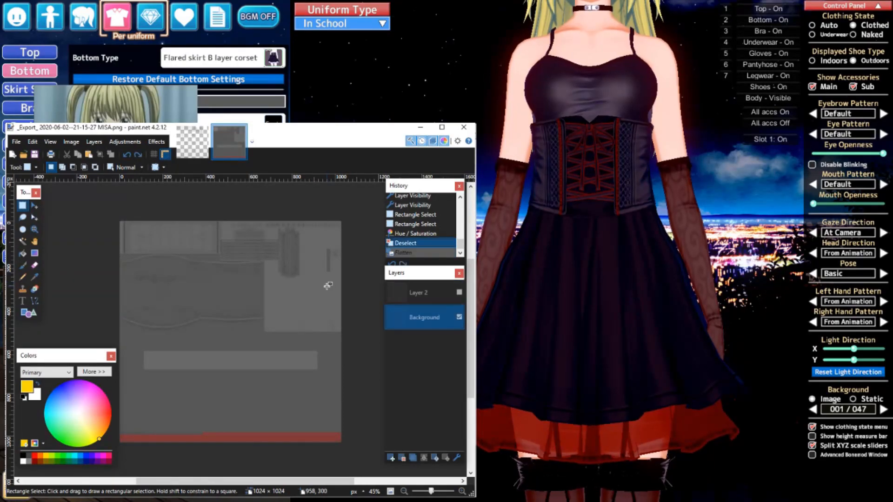
pyautogui.moveTo(325, 279); pyautogui.dragTo(285, 299, button='middle')
pyautogui.click(392, 458)
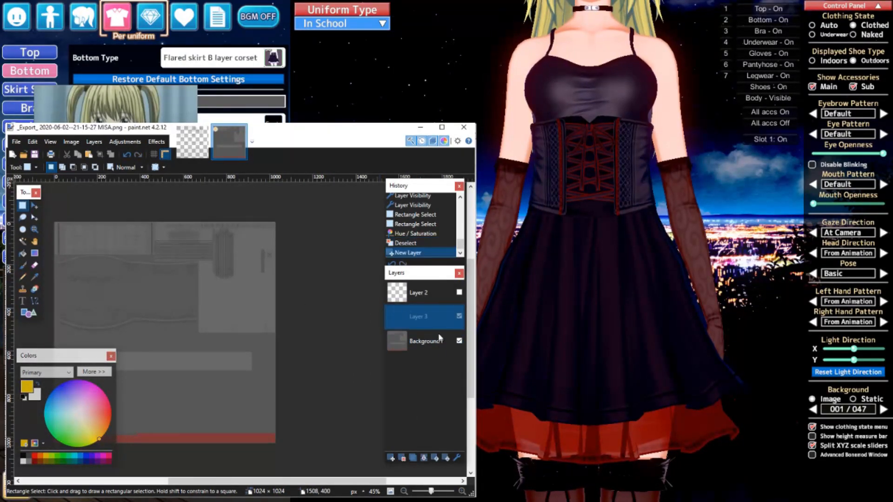
pyautogui.click(402, 458)
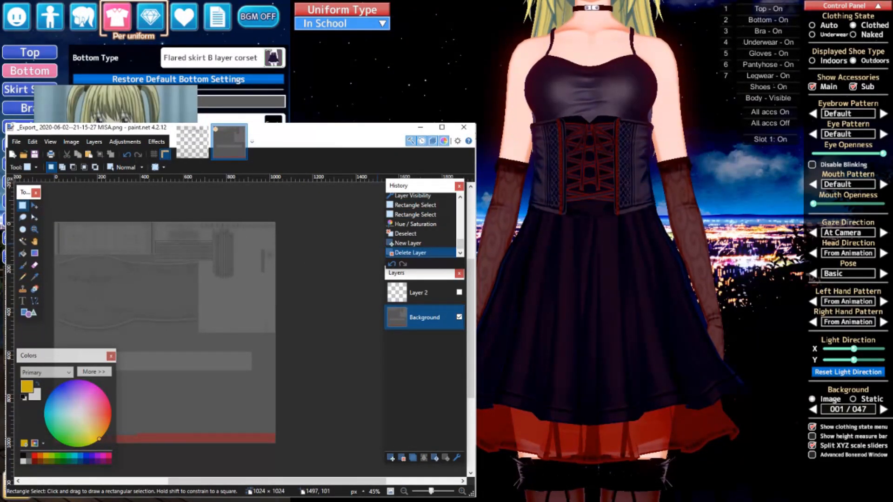
# Switch to the character maker and set the skirt's SpecularColor A to 1 and SpecularPower to about 0.04 in the Material Editor
pyautogui.hotkey('alt', 'Tab')
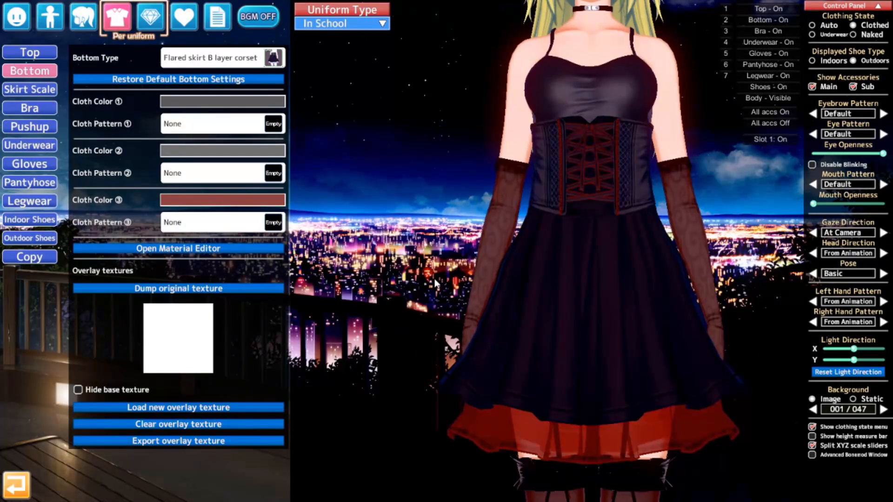
pyautogui.moveTo(497, 248); pyautogui.dragTo(386, 249)
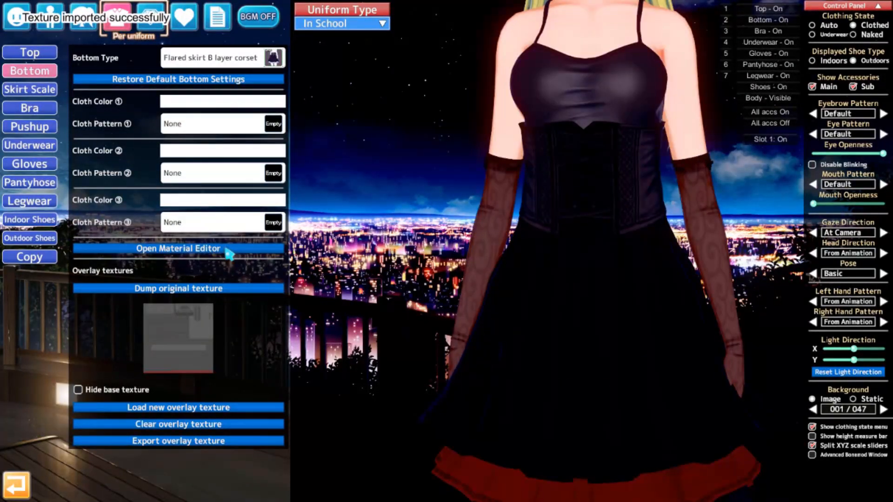
pyautogui.click(226, 250)
pyautogui.scroll(-5, 253, 298)
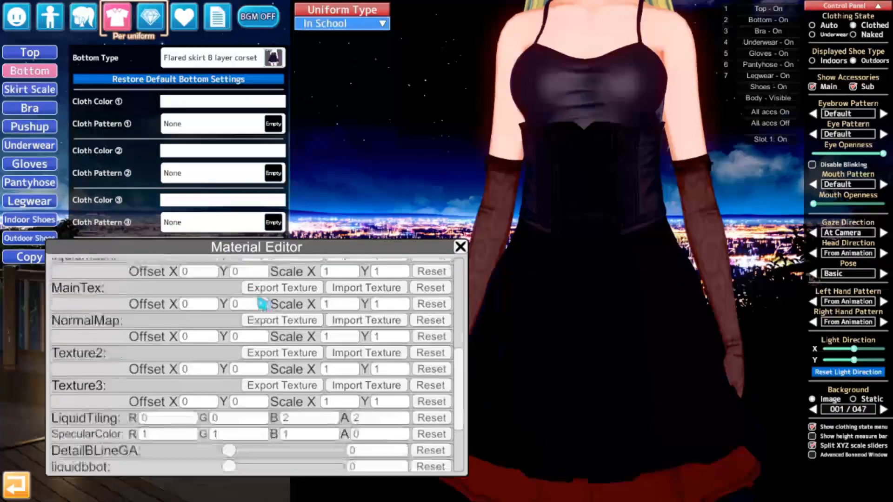
pyautogui.scroll(-3, 297, 312)
pyautogui.scroll(-1, 369, 326)
pyautogui.click(379, 305)
pyautogui.write('1')
pyautogui.scroll(-1, 295, 349)
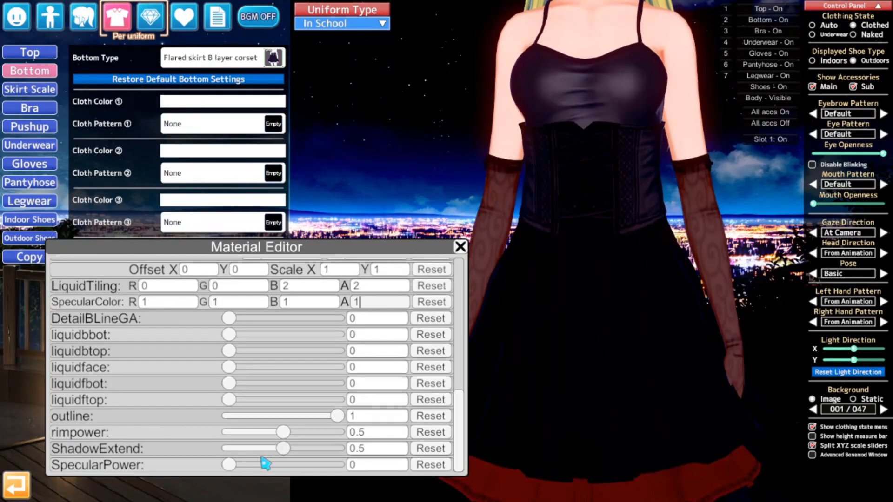
pyautogui.moveTo(232, 466)
pyautogui.mouseDown()
pyautogui.moveTo(242, 465)
pyautogui.moveTo(232, 465)
pyautogui.mouseUp()
pyautogui.moveTo(511, 372); pyautogui.dragTo(470, 372, button='right')
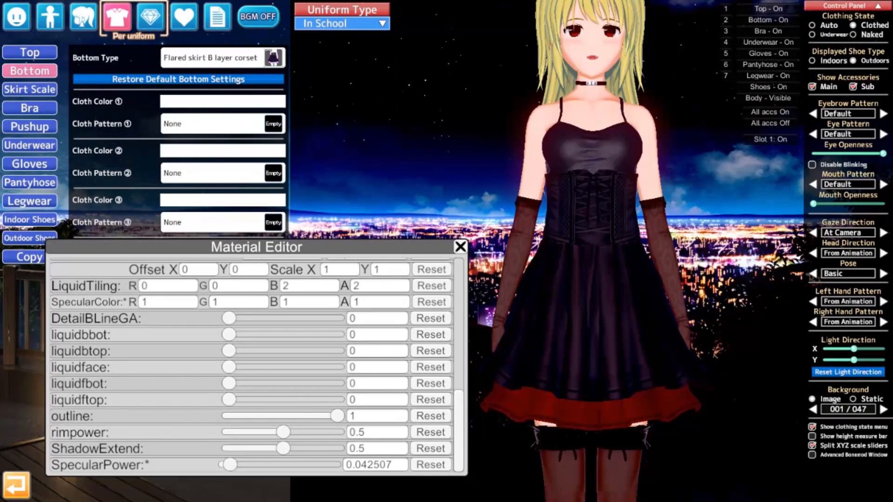
# Switch back to paint.net and try brightening the Background layer with Levels by raising the output black point
pyautogui.hotkey('alt', 'Tab')
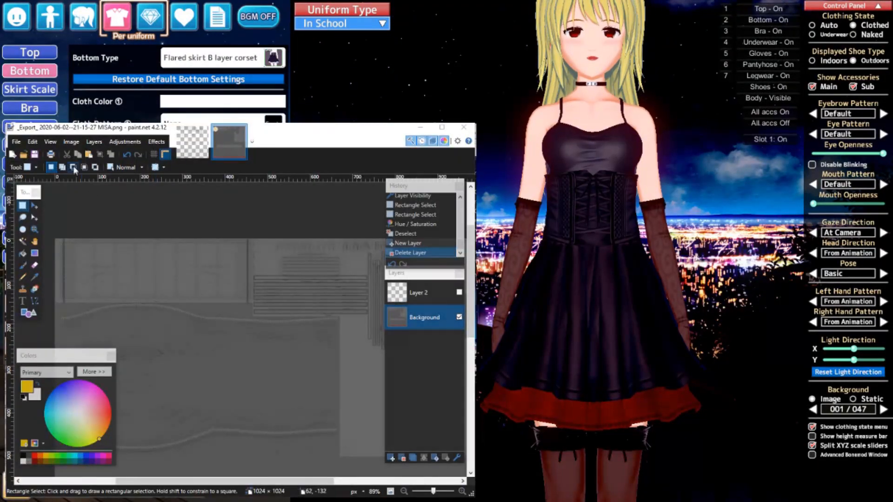
pyautogui.click(123, 142)
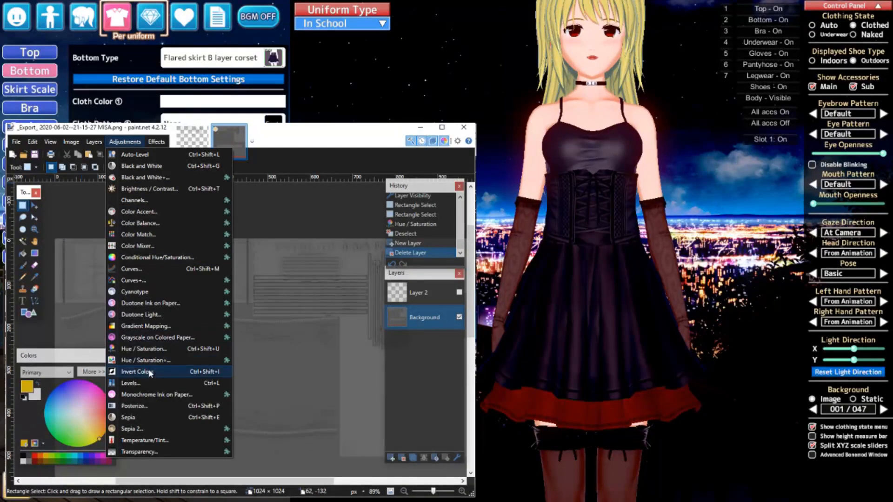
pyautogui.click(140, 384)
pyautogui.moveTo(208, 247); pyautogui.dragTo(103, 198)
pyautogui.moveTo(147, 293); pyautogui.dragTo(151, 279)
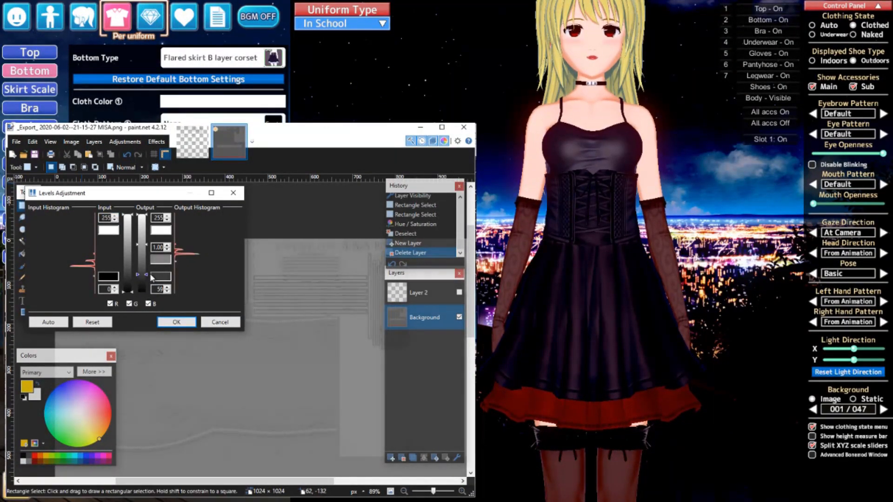
pyautogui.moveTo(149, 269); pyautogui.dragTo(147, 273)
pyautogui.click(173, 322)
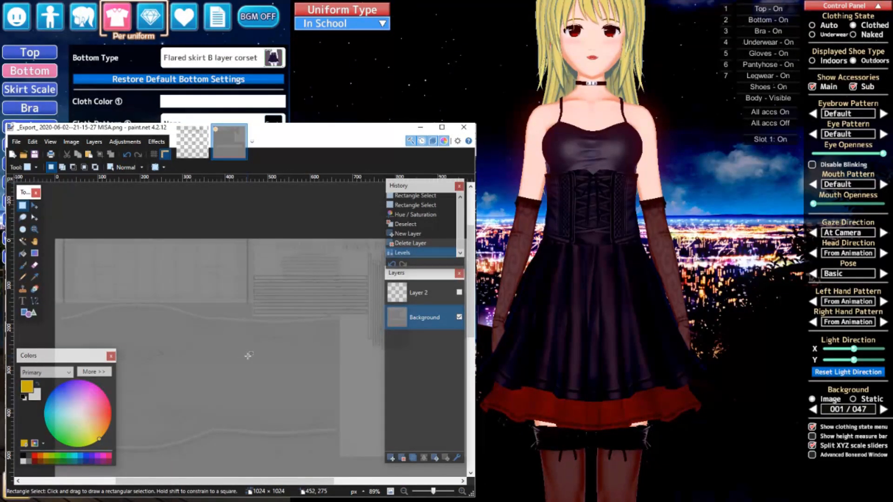
# Flatten and save the brightened texture for a test on the model, and undo the flattening and the Levels adjustment
pyautogui.keyDown('ctrl'); pyautogui.scroll(-3, 275, 355); pyautogui.keyUp('ctrl')
pyautogui.hotkey('ctrl', 'shift', 'f')
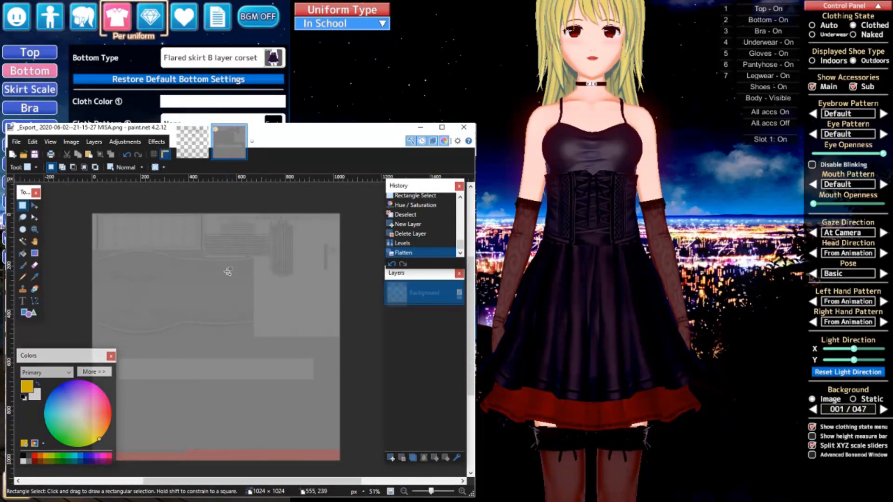
pyautogui.hotkey('ctrl', 'z')
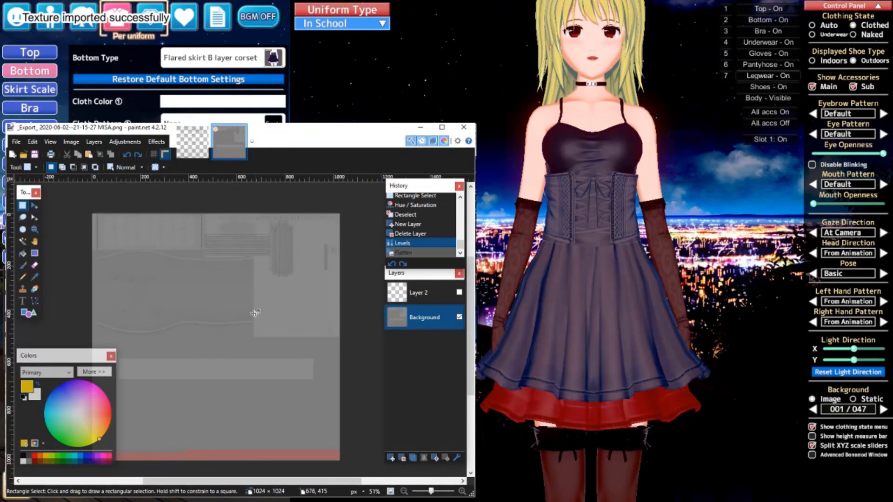
pyautogui.hotkey('ctrl', 'z')
# Try brightening the Background layer with Levels by raising the output black point to 34
pyautogui.click(130, 143)
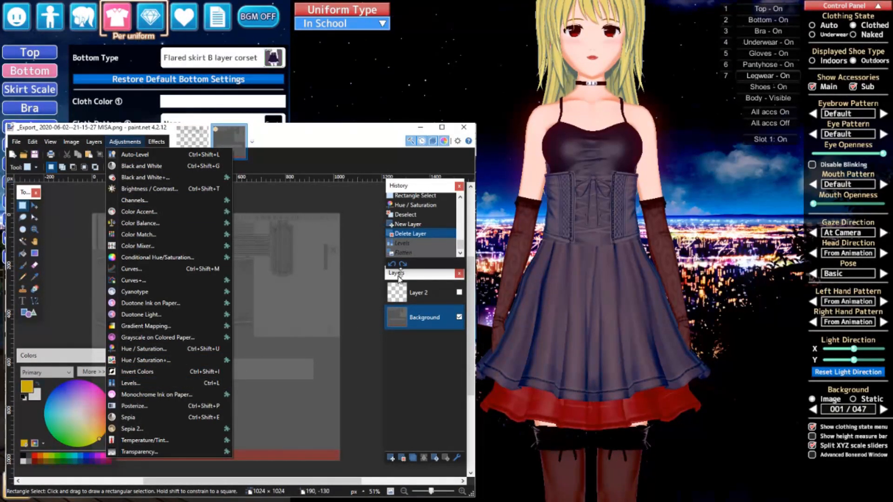
pyautogui.click(150, 382)
pyautogui.moveTo(249, 324); pyautogui.dragTo(251, 332)
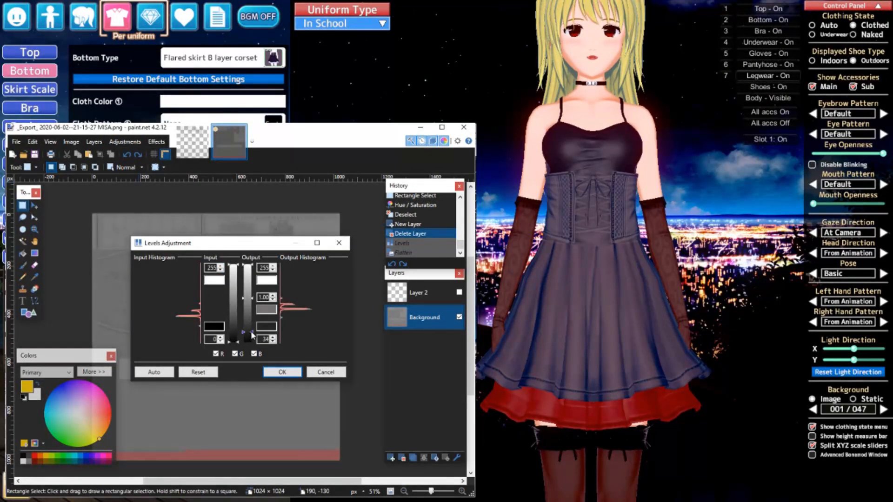
pyautogui.click(283, 372)
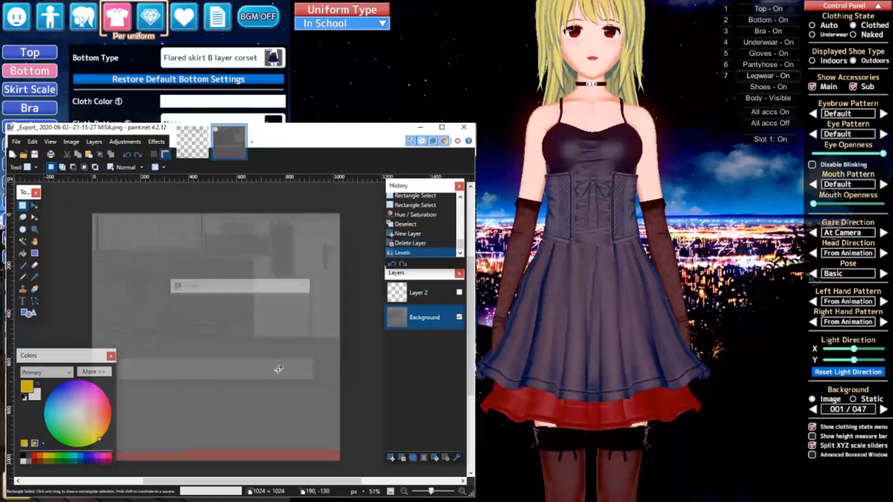
# Flatten and save the texture for a test on the model, and undo both the flattening and the Levels adjustment
pyautogui.hotkey('ctrl', 'shift', 'f')
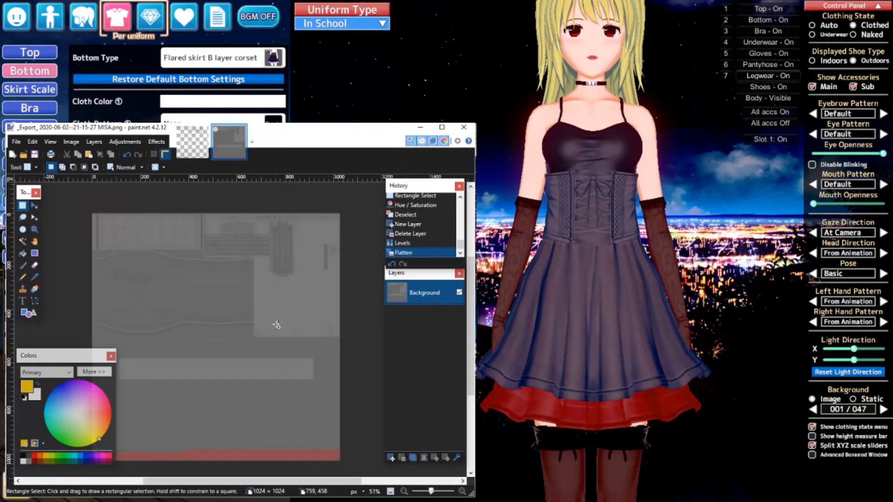
pyautogui.hotkey('ctrl', 'z')
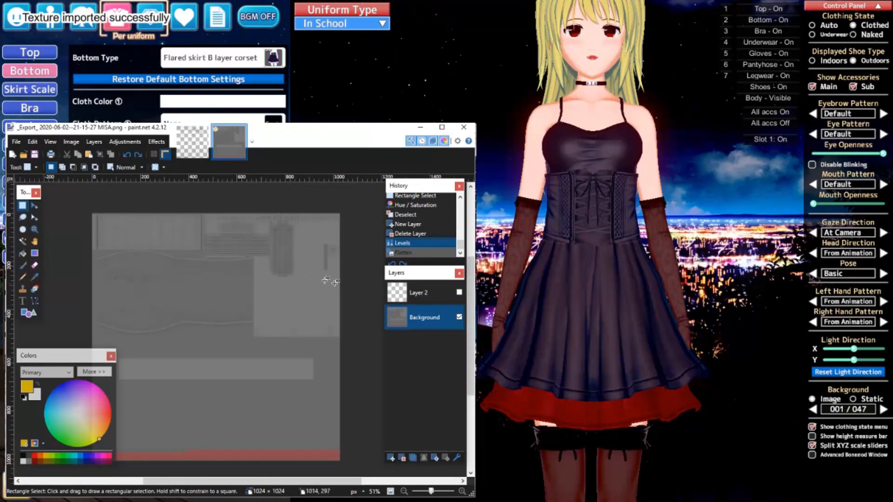
pyautogui.hotkey('ctrl', 'z')
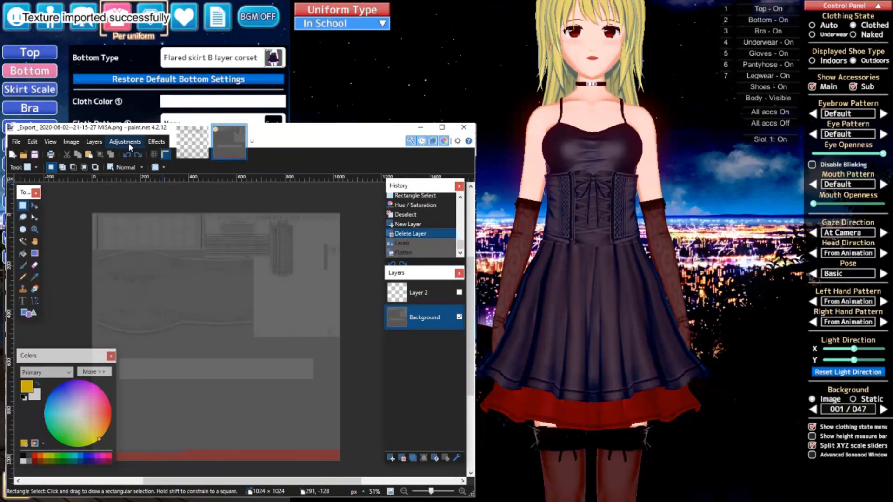
# Brighten the Background layer with Levels at an output black point of about 29, and undo the flattening made for the model test
pyautogui.click(128, 143)
pyautogui.click(141, 384)
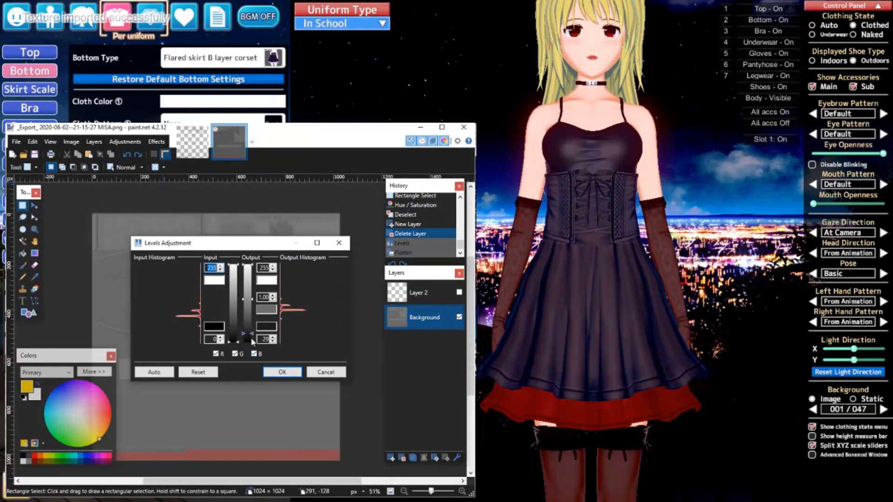
pyautogui.click(281, 372)
pyautogui.hotkey('ctrl', 'shift', 'f')
pyautogui.hotkey('ctrl', 'z')
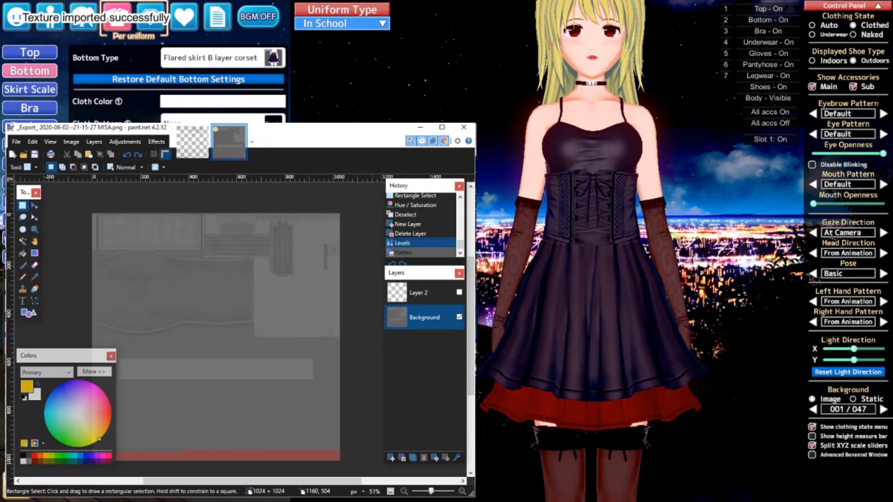
# Examine the corset and skirt on the model from the side and close up, comparing their colour with the top
pyautogui.moveTo(591, 288)
pyautogui.mouseDown()
pyautogui.moveTo(735, 288)
pyautogui.moveTo(637, 288)
pyautogui.mouseUp()
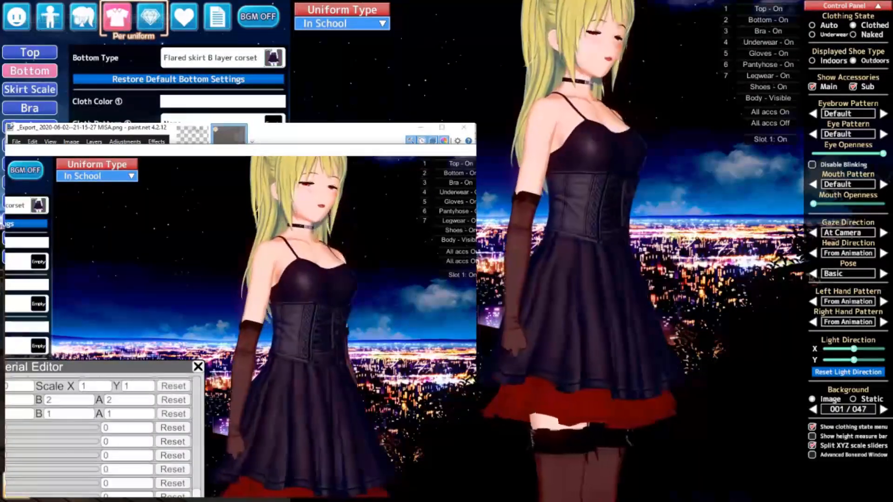
pyautogui.moveTo(675, 214); pyautogui.dragTo(630, 214)
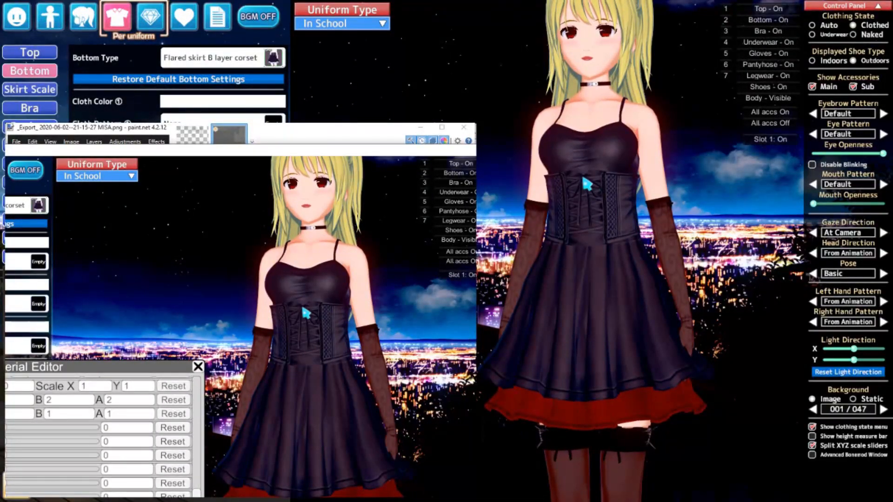
pyautogui.scroll(5, 587, 184)
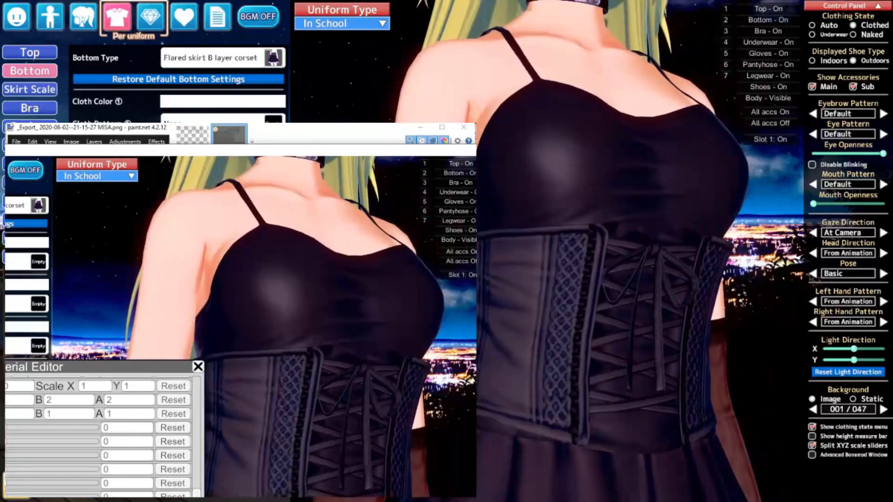
pyautogui.moveTo(586, 249); pyautogui.dragTo(533, 251)
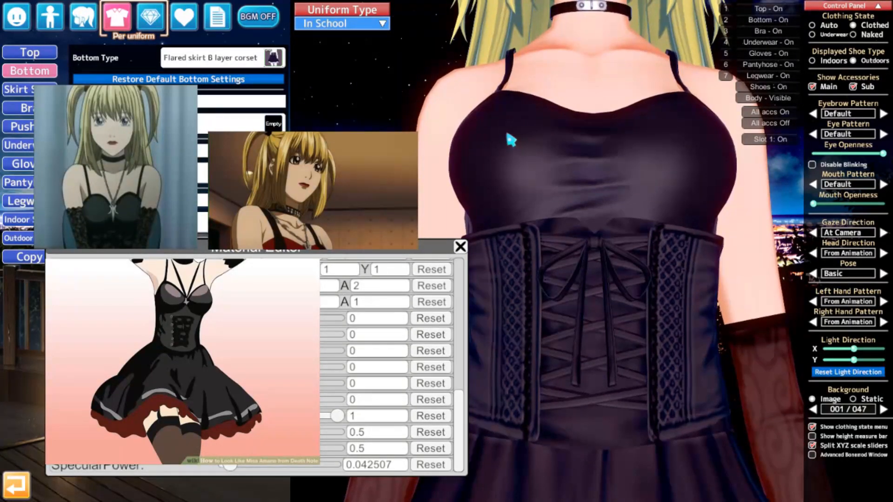
# Close the skirt's Material Editor and open the top's material settings around its SpecularColor values
pyautogui.click(460, 246)
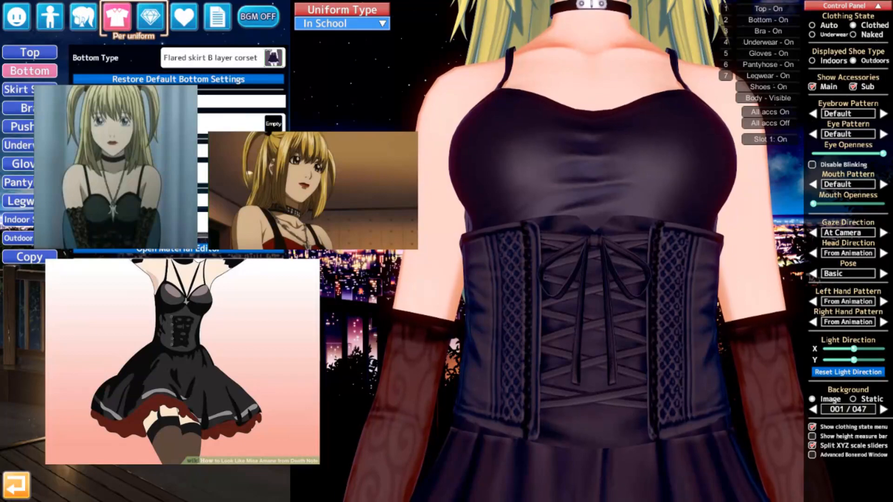
pyautogui.click(36, 55)
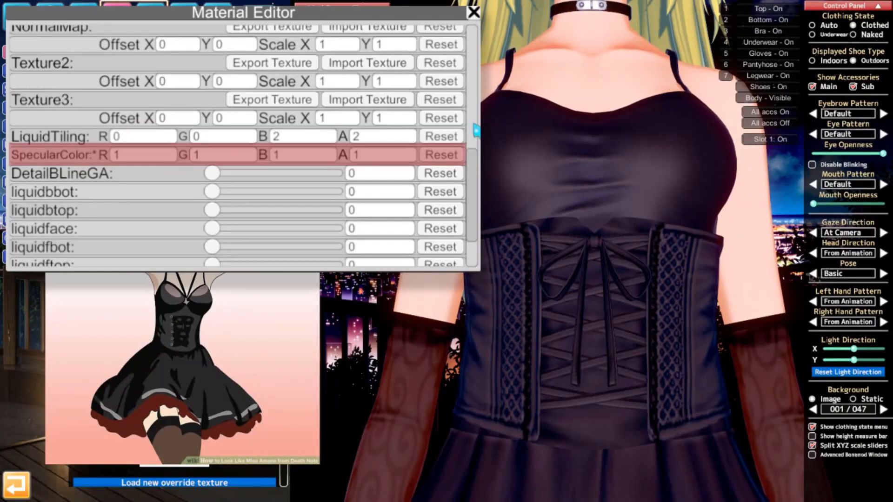
pyautogui.scroll(2, 175, 372)
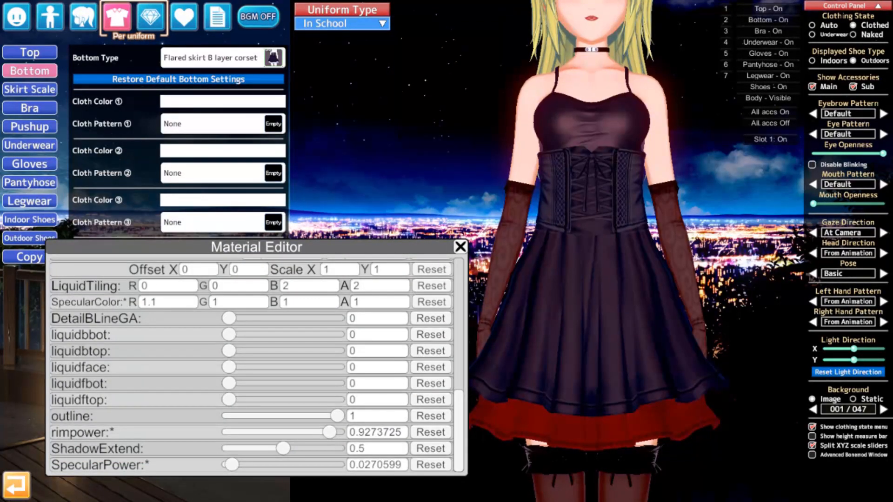
# Switch back to paint.net, show Layer 2 and examine its wireframe over the skirt panel and red hem
pyautogui.hotkey('alt', 'Tab')
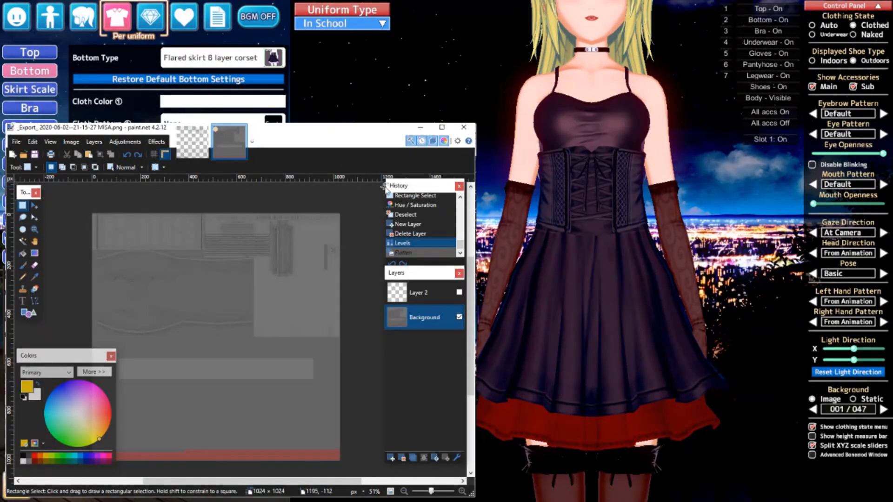
pyautogui.click(459, 292)
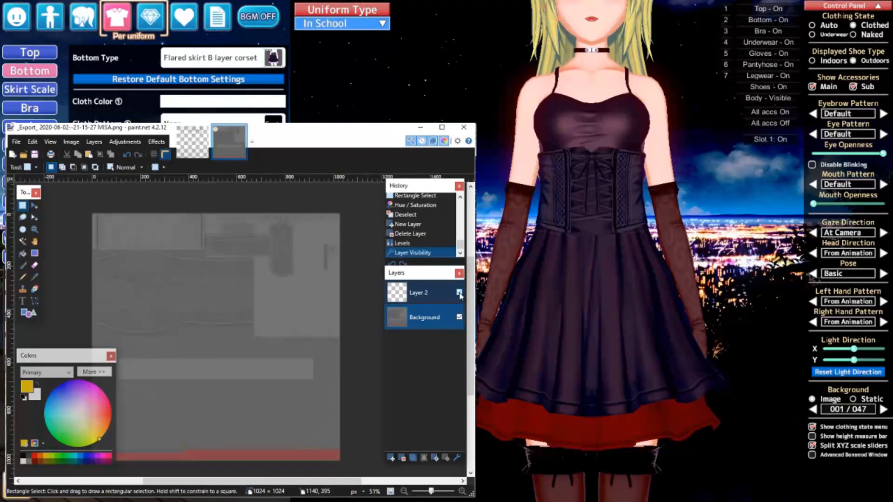
pyautogui.keyDown('ctrl'); pyautogui.scroll(5, 174, 440); pyautogui.keyUp('ctrl')
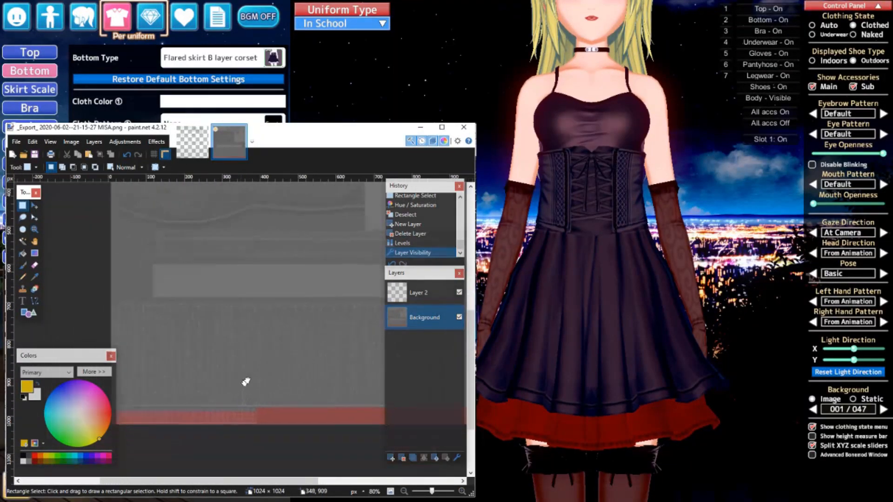
pyautogui.keyDown('shift'); pyautogui.hscroll(6, 147, 343); pyautogui.keyUp('shift')
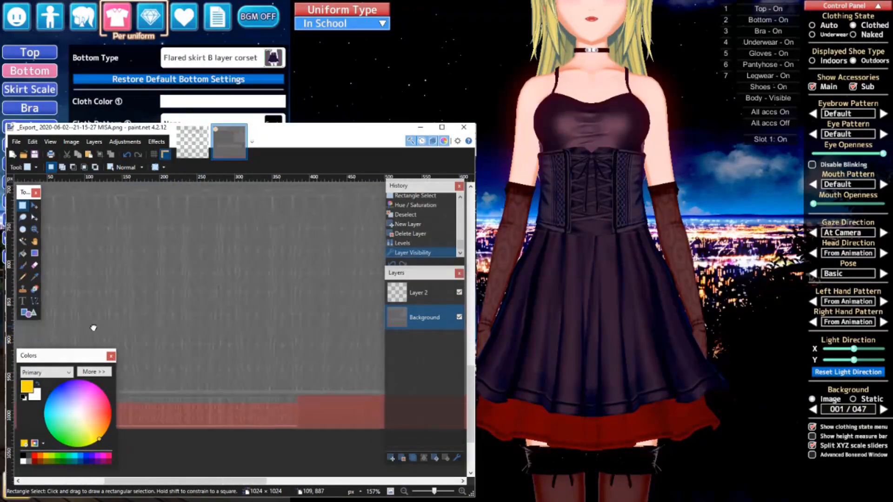
pyautogui.keyDown('shift'); pyautogui.hscroll(-6, 220, 327); pyautogui.keyUp('shift')
pyautogui.scroll(-1, 200, 349)
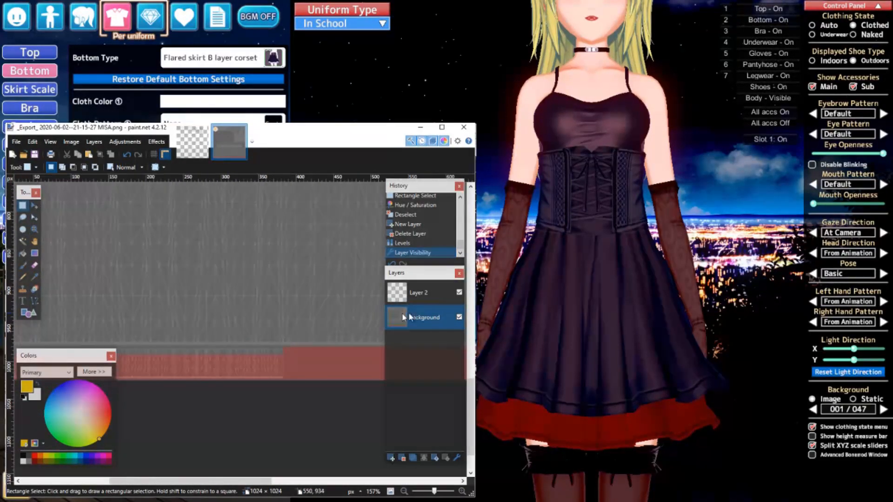
pyautogui.keyDown('shift'); pyautogui.hscroll(7, 225, 313); pyautogui.keyUp('shift')
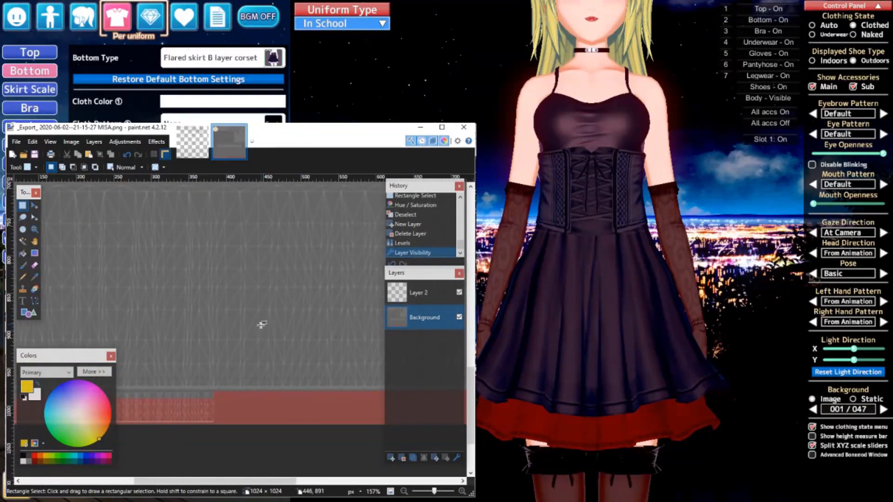
pyautogui.scroll(1, 259, 325)
pyautogui.keyDown('ctrl'); pyautogui.scroll(-5, 259, 335); pyautogui.keyUp('ctrl')
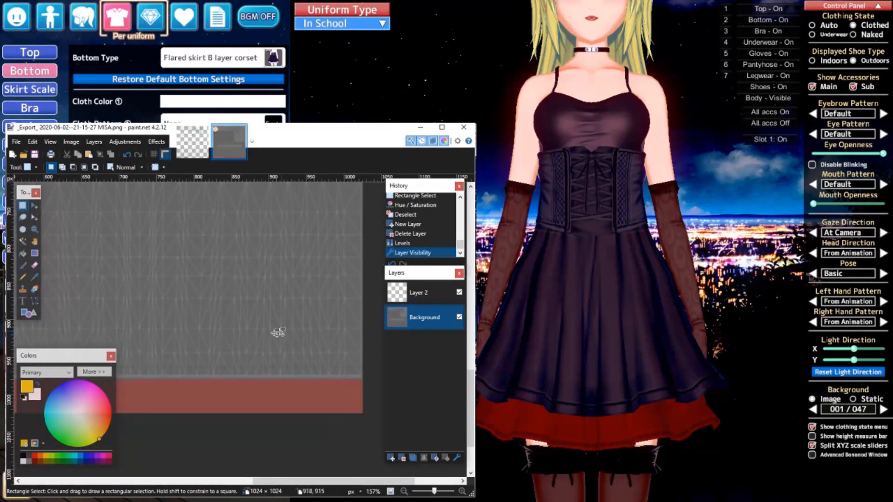
pyautogui.moveTo(153, 342); pyautogui.dragTo(168, 340, button='middle')
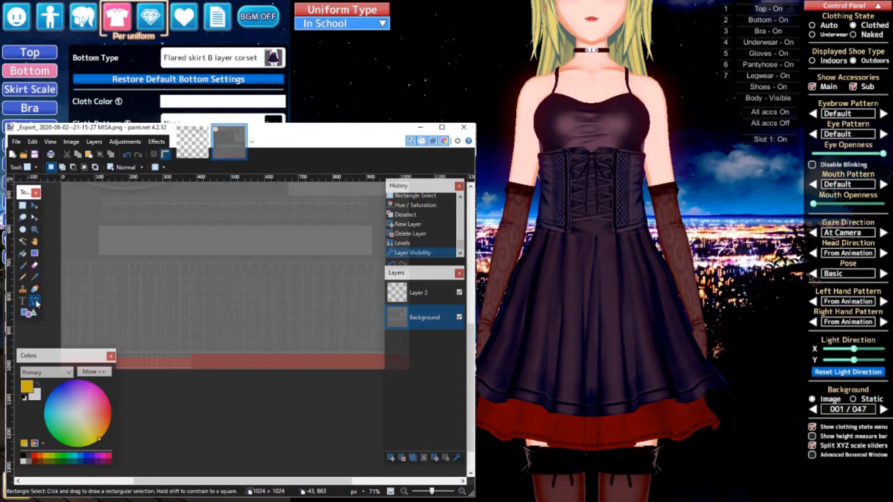
# Choose the Line / Curve tool and add a new layer directly above the Background
pyautogui.click(35, 301)
pyautogui.keyDown('shift'); pyautogui.hscroll(-1, 241, 303); pyautogui.keyUp('shift')
pyautogui.click(392, 458)
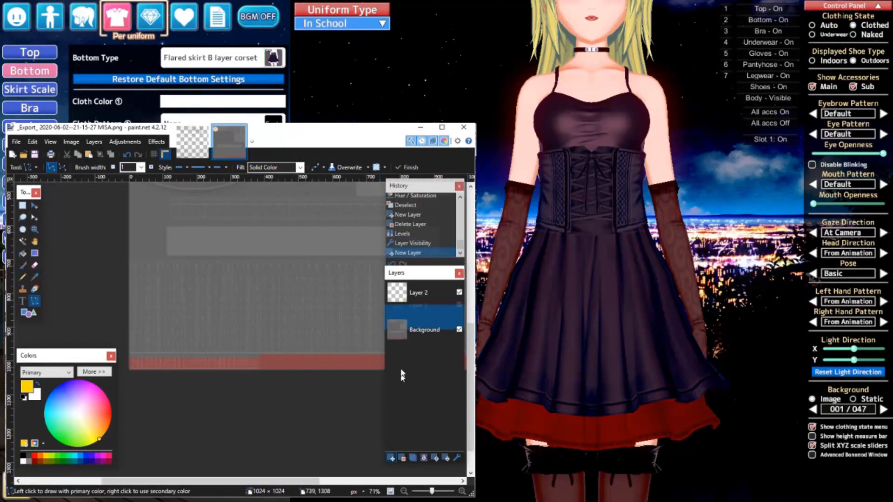
pyautogui.keyDown('ctrl'); pyautogui.scroll(3, 153, 340); pyautogui.keyUp('ctrl')
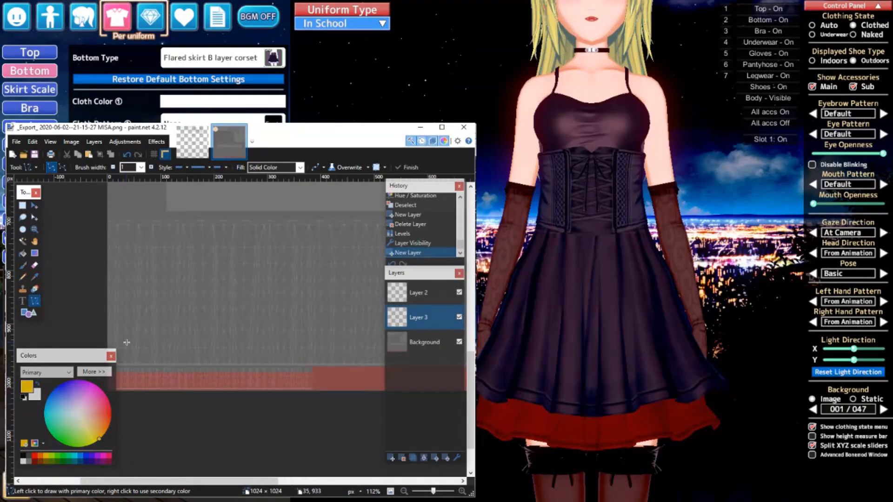
pyautogui.moveTo(127, 343); pyautogui.dragTo(189, 318, button='middle')
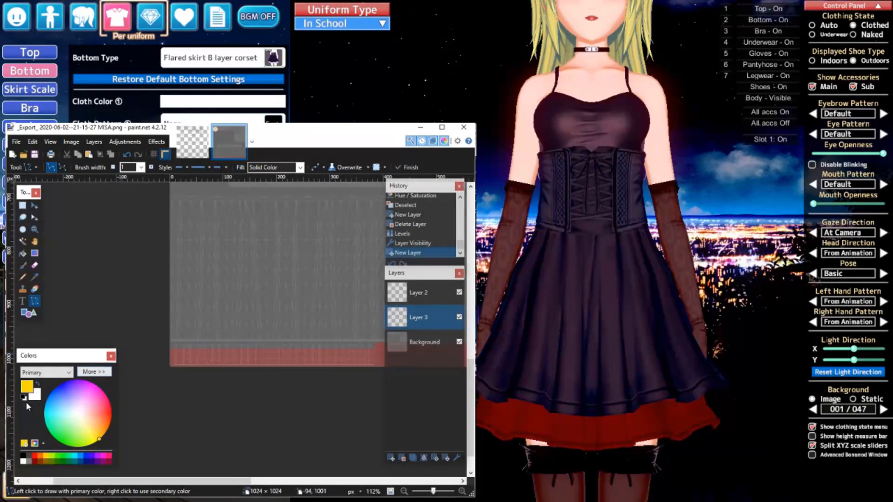
# Draw a straight horizontal white line, 7 wide and about 1173 pixels long, across the skirt panel just above the red hem
pyautogui.click(151, 167)
pyautogui.click(152, 168)
pyautogui.click(152, 168)
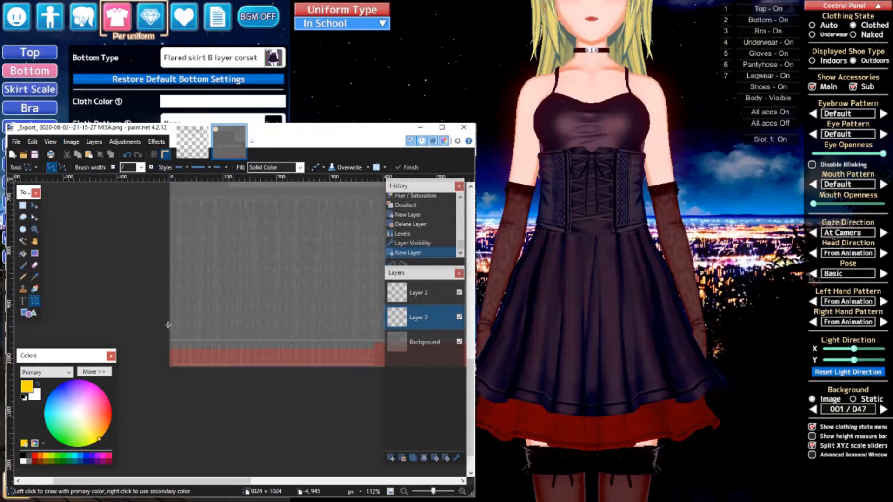
pyautogui.moveTo(160, 323); pyautogui.dragTo(218, 322)
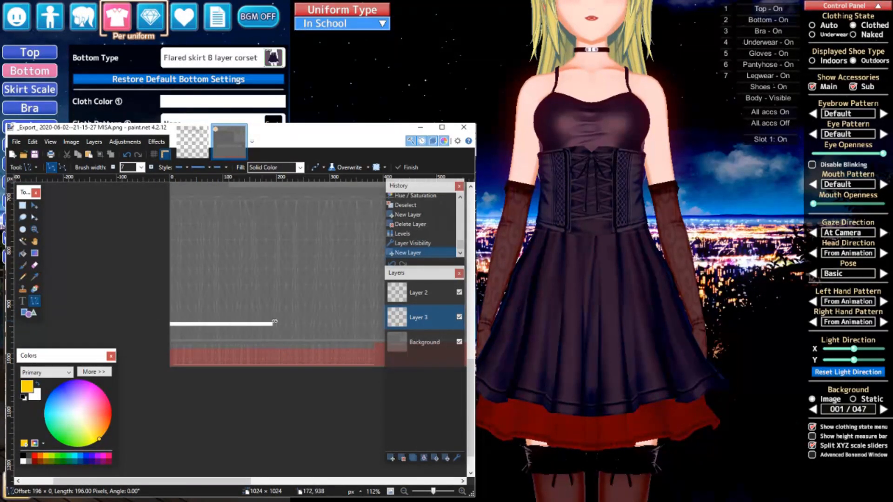
pyautogui.moveTo(277, 321); pyautogui.dragTo(535, 324)
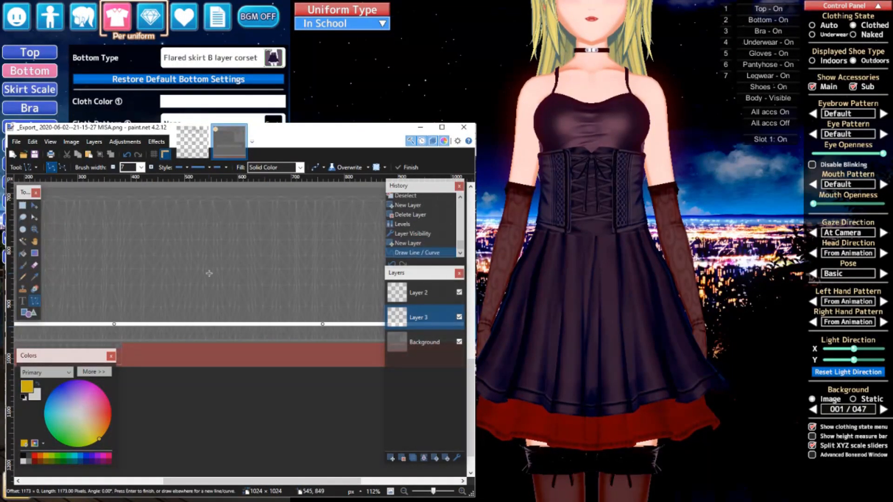
# Widen the white line above the hem to a brush width of 20 and check it along the skirt panel
pyautogui.moveTo(209, 273); pyautogui.dragTo(404, 262, button='middle')
pyautogui.click(151, 167)
pyautogui.click(151, 167)
pyautogui.click(151, 167)
pyautogui.click(151, 167)
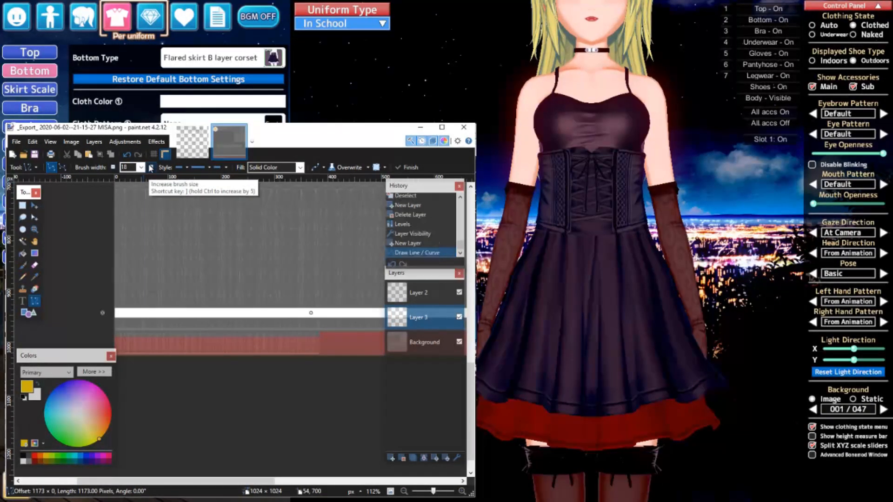
pyautogui.click(151, 167)
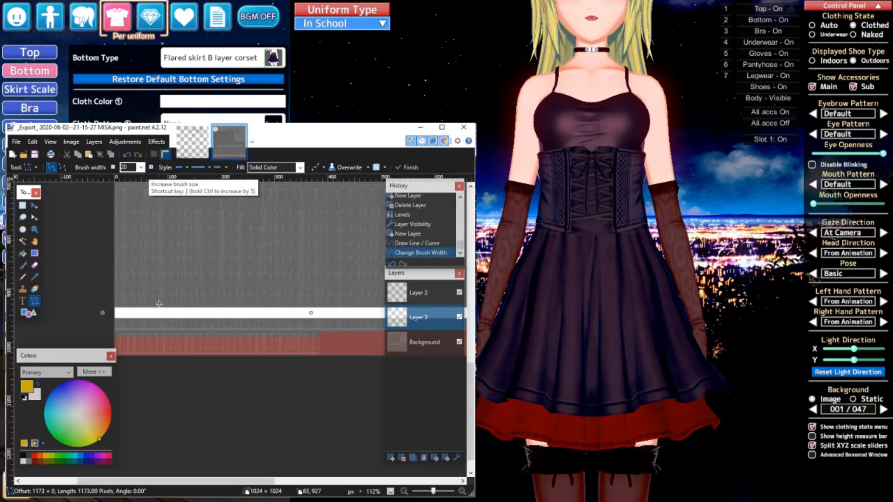
pyautogui.keyDown('ctrl'); pyautogui.scroll(4, 202, 343); pyautogui.keyUp('ctrl')
pyautogui.keyDown('shift'); pyautogui.hscroll(10, 202, 343); pyautogui.keyUp('shift')
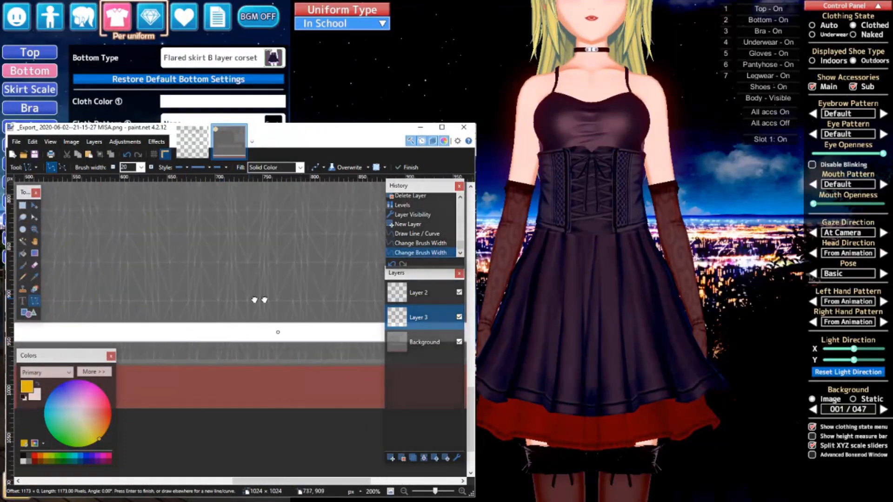
pyautogui.keyDown('ctrl'); pyautogui.scroll(-3, 259, 299); pyautogui.keyUp('ctrl')
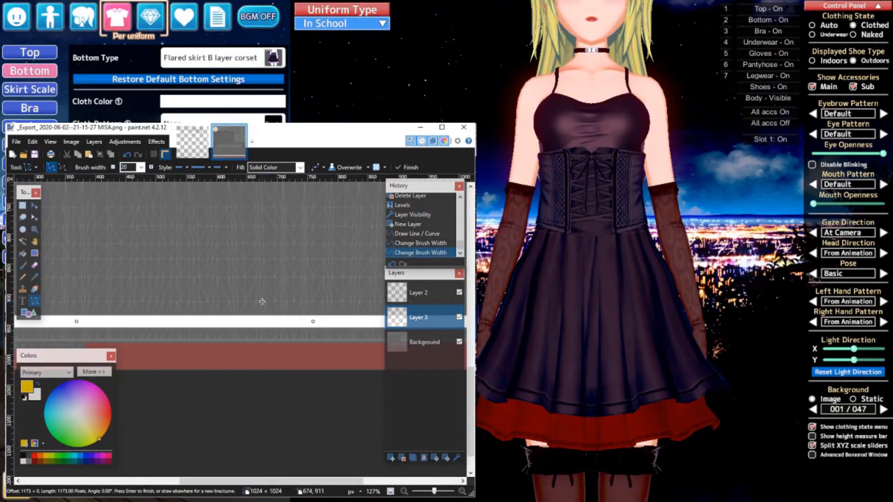
# Hide Layer 2, finish the white stripe, and flatten and save the texture to test it on the model
pyautogui.click(460, 293)
pyautogui.keyDown('ctrl'); pyautogui.scroll(-3, 248, 279); pyautogui.keyUp('ctrl')
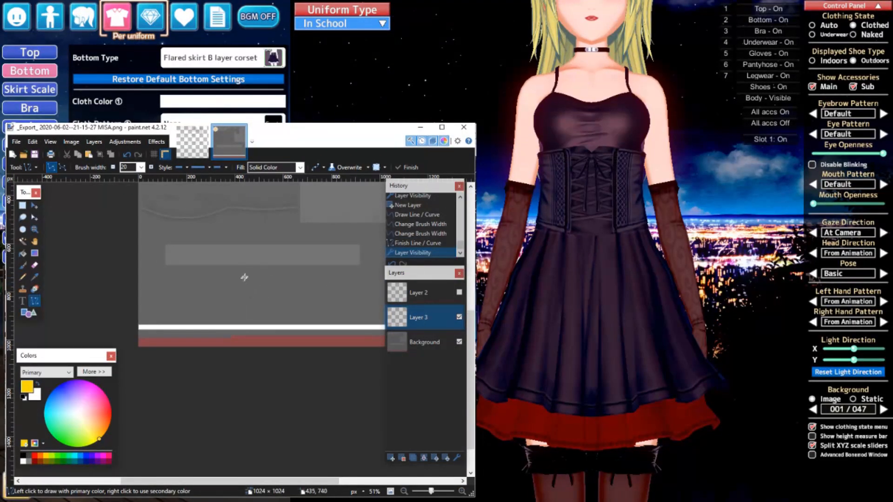
pyautogui.hotkey('ctrl', 'shift', 'f')
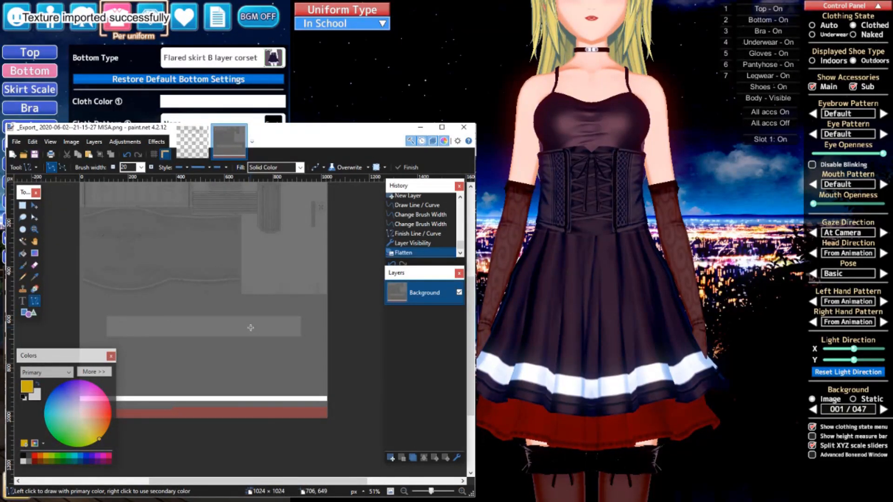
# Undo the flattening, reopen the white line on Layer 3 at brush width 13, and flatten and save the texture for testing
pyautogui.hotkey('ctrl', 'z')
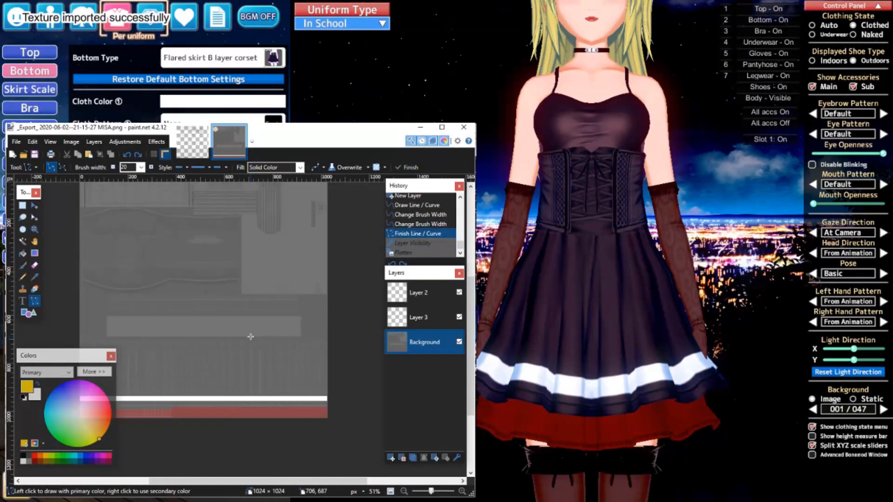
pyautogui.hotkey('ctrl', 'z')
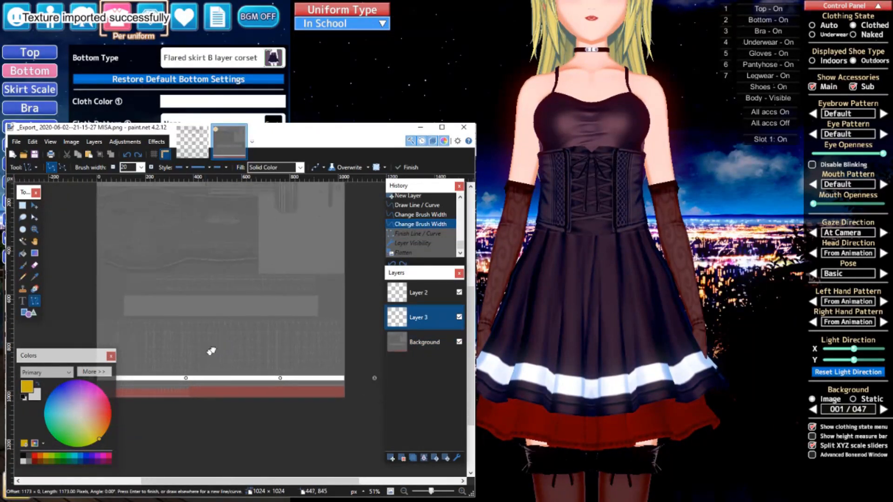
pyautogui.tripleClick(111, 168)
pyautogui.tripleClick(110, 168)
pyautogui.tripleClick(111, 168)
pyautogui.doubleClick(111, 168)
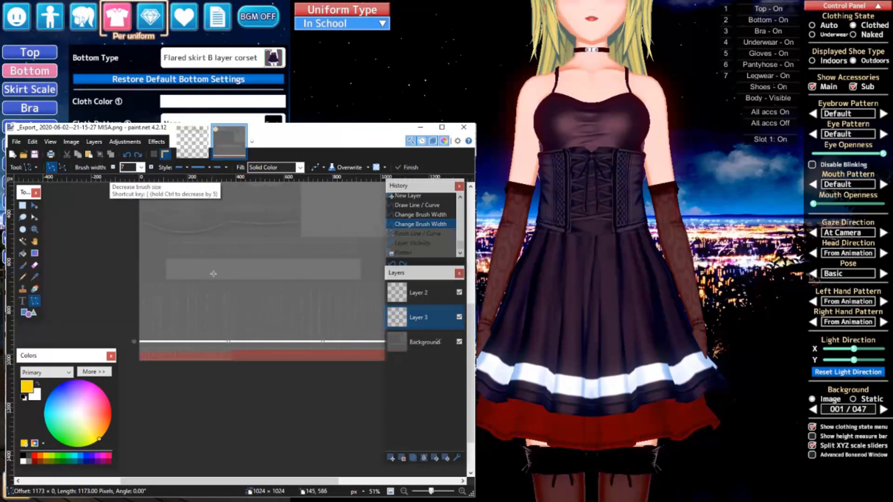
pyautogui.tripleClick(151, 167)
pyautogui.tripleClick(151, 168)
pyautogui.moveTo(270, 278); pyautogui.dragTo(190, 277, button='middle')
pyautogui.hotkey('ctrl', 'shift', 'f')
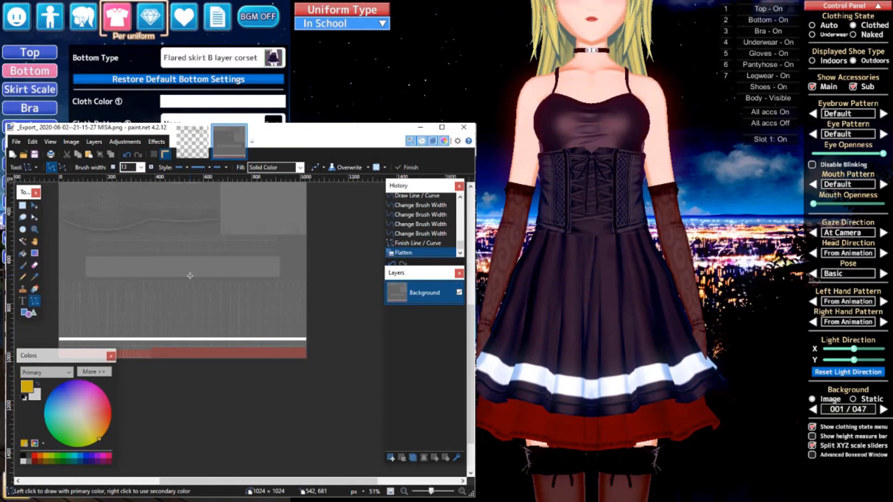
# Undo the flattening, set Layer 3's opacity to 186 and hide Layer 2
pyautogui.hotkey('ctrl', 'z')
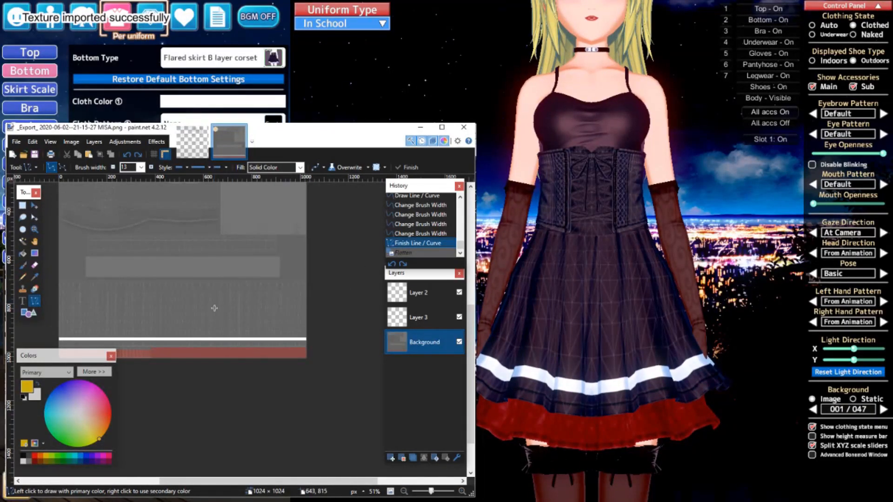
pyautogui.moveTo(214, 309); pyautogui.dragTo(253, 313)
pyautogui.click(418, 319)
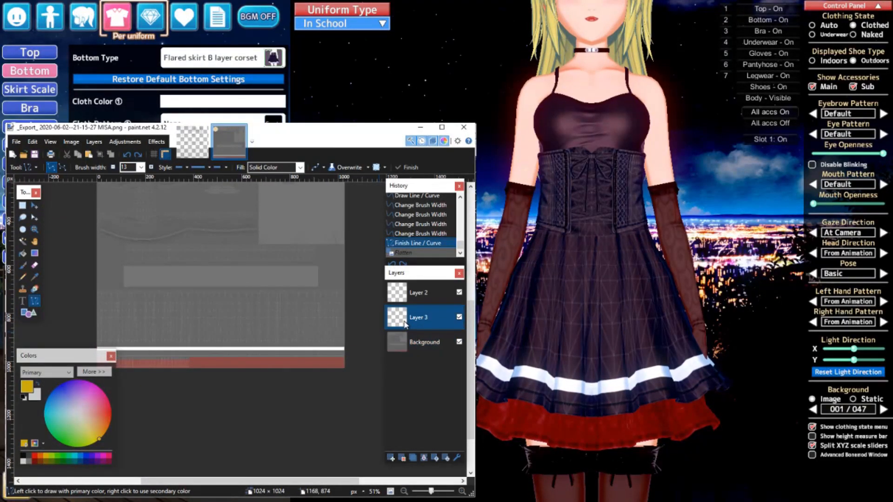
pyautogui.doubleClick(418, 319)
pyautogui.moveTo(267, 340); pyautogui.dragTo(243, 340)
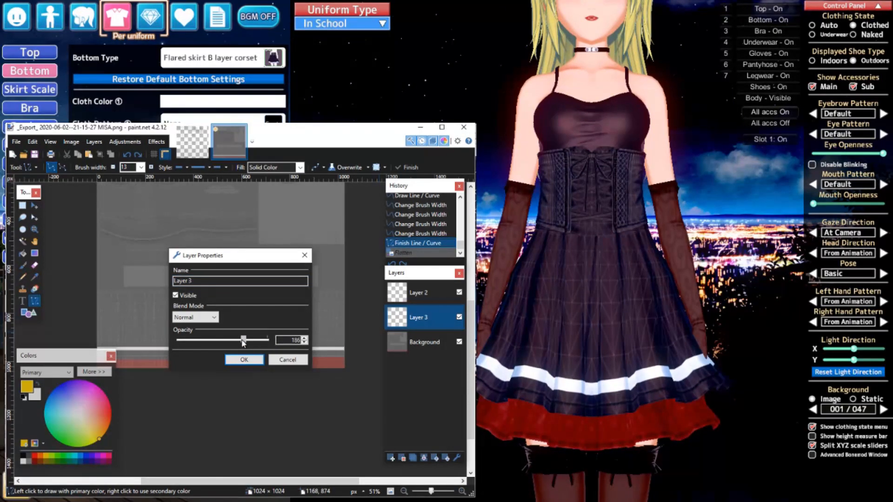
pyautogui.click(244, 360)
pyautogui.click(459, 292)
pyautogui.keyDown('ctrl'); pyautogui.scroll(2, 183, 347); pyautogui.keyUp('ctrl')
pyautogui.keyDown('ctrl'); pyautogui.scroll(2, 184, 347); pyautogui.keyUp('ctrl')
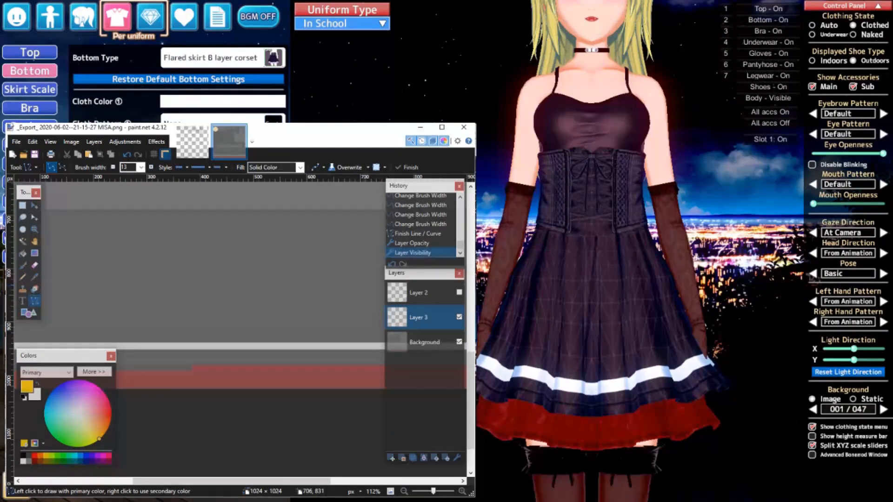
pyautogui.hotkey('alt', 'Tab')
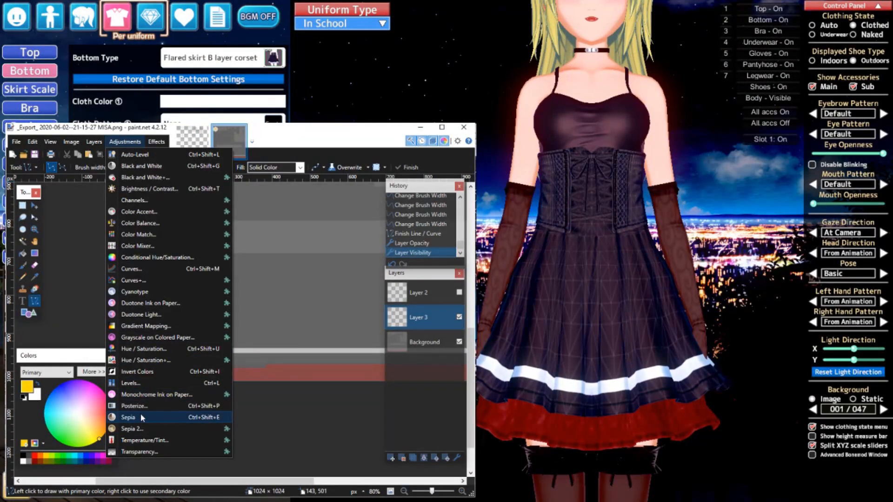
# Apply Temperature/Tint with a temperature of 45 to the stripe on Layer 3, and flatten and save the texture for testing
pyautogui.click(139, 440)
pyautogui.moveTo(216, 272); pyautogui.dragTo(263, 233)
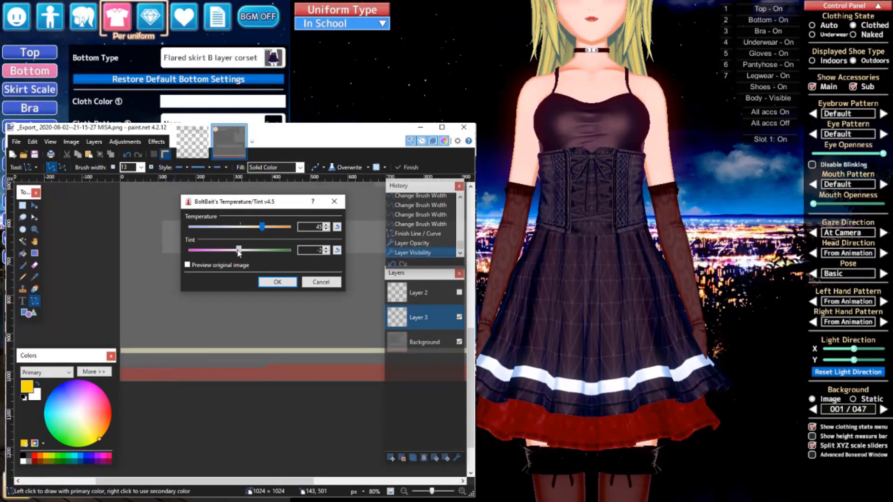
pyautogui.click(267, 282)
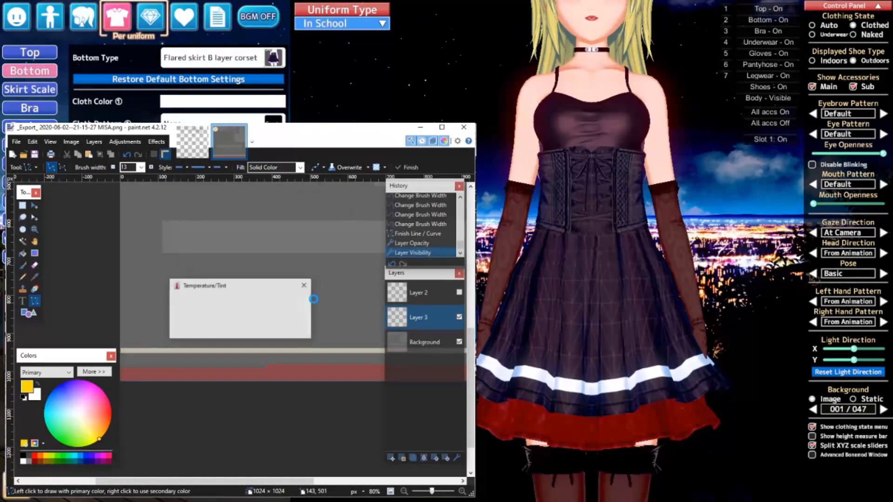
pyautogui.hscroll(3, 278, 289)
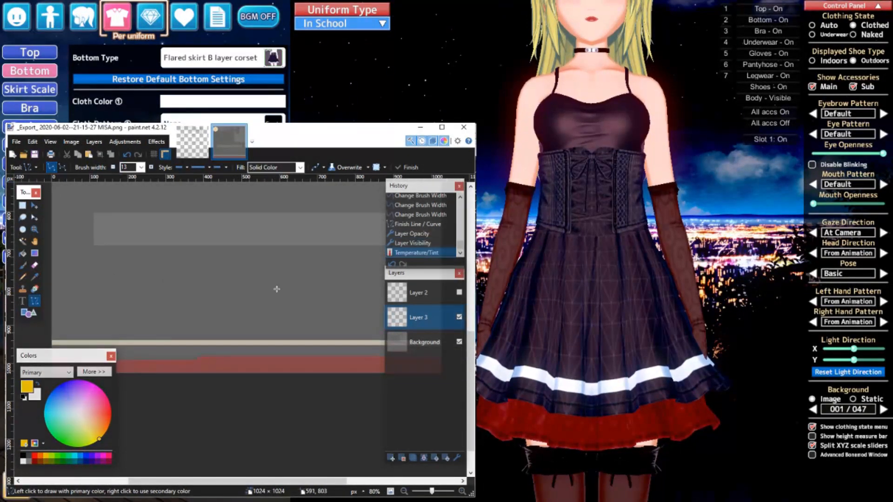
pyautogui.click(235, 363)
pyautogui.moveTo(203, 308); pyautogui.dragTo(232, 322, button='middle')
pyautogui.hotkey('ctrl', 'shift', 'f')
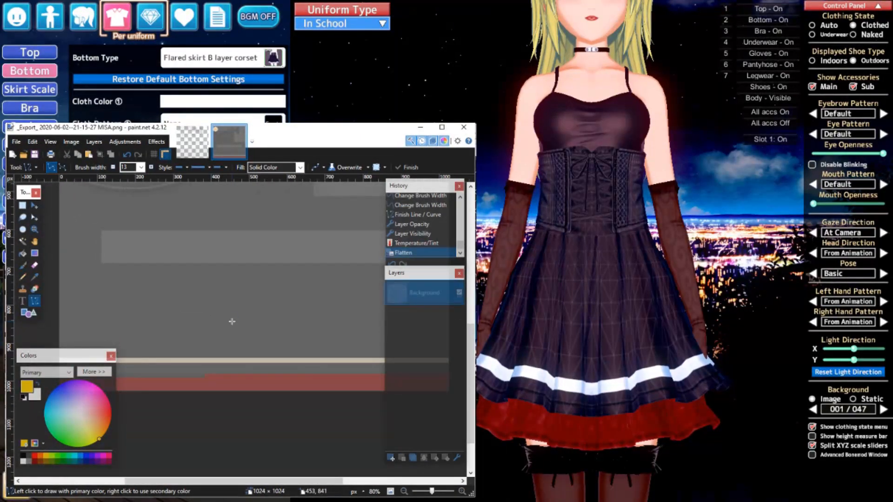
# Undo the flattening and the Temperature/Tint adjustment on the stripe
pyautogui.hotkey('ctrl', 'z')
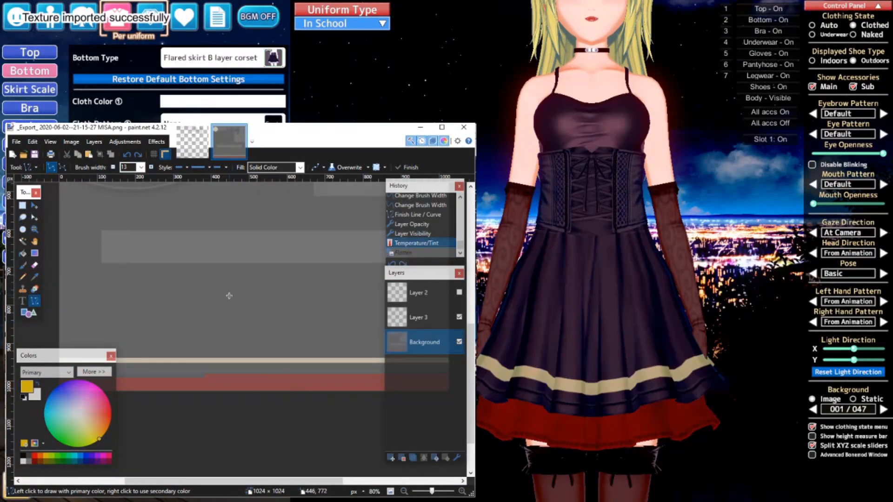
pyautogui.hscroll(1, 235, 307)
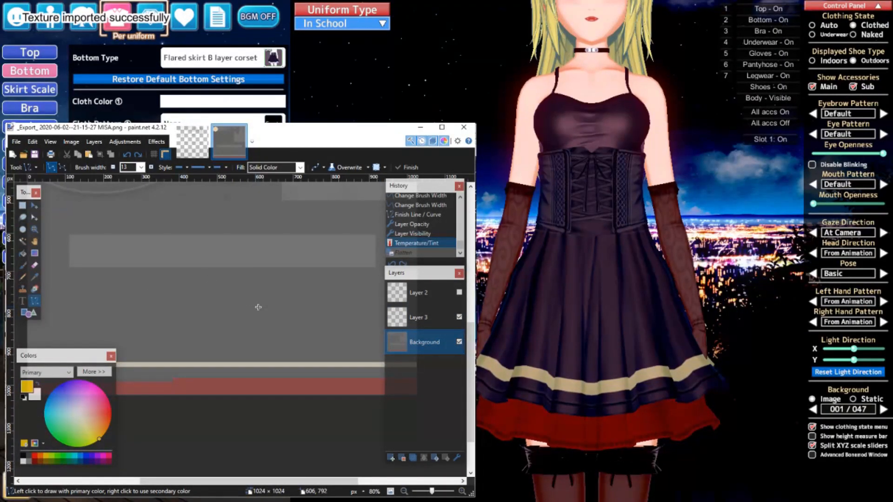
pyautogui.hotkey('ctrl', 'z')
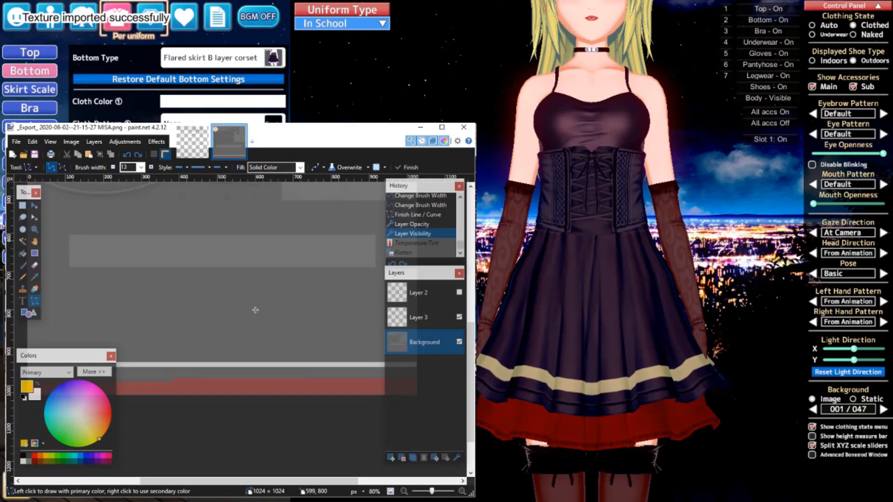
# Undo the flattening, lower Layer 3's opacity to 66, and flatten and save the texture for testing
pyautogui.hotkey('ctrl', 'z')
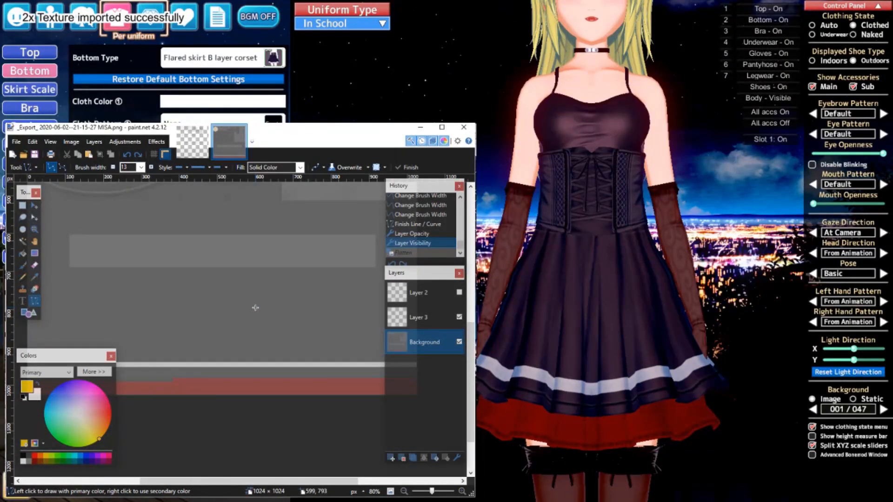
pyautogui.doubleClick(414, 318)
pyautogui.moveTo(260, 341); pyautogui.dragTo(203, 343)
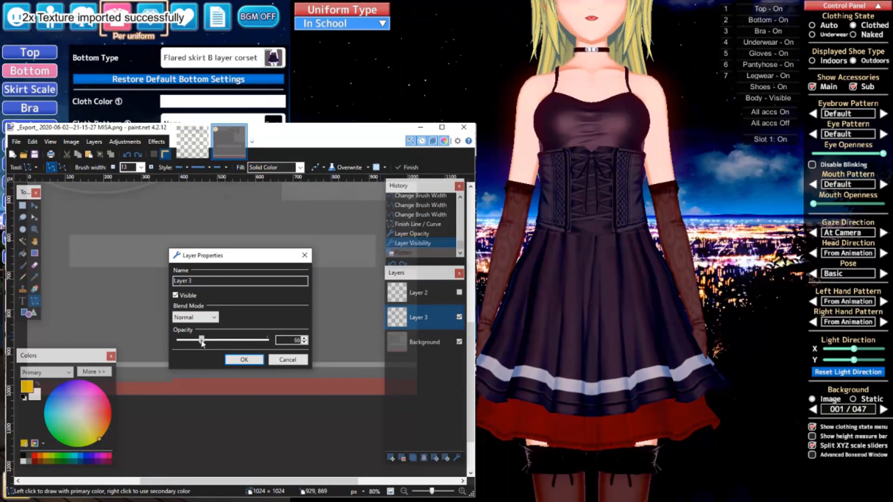
pyautogui.click(231, 361)
pyautogui.hotkey('ctrl', 'shift', 'f')
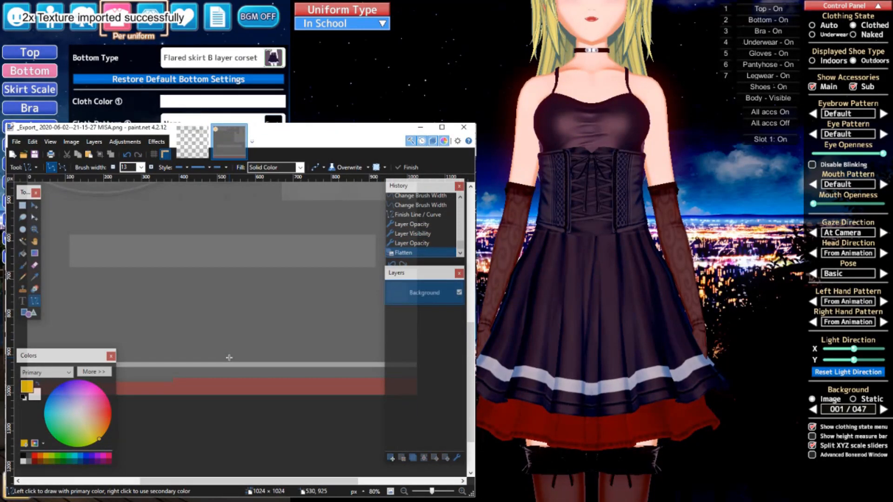
pyautogui.hotkey('ctrl', 's')
# Restore the separate layers, set Layer 3's opacity to 74, and flatten and save the texture again
pyautogui.hotkey('ctrl', 'z')
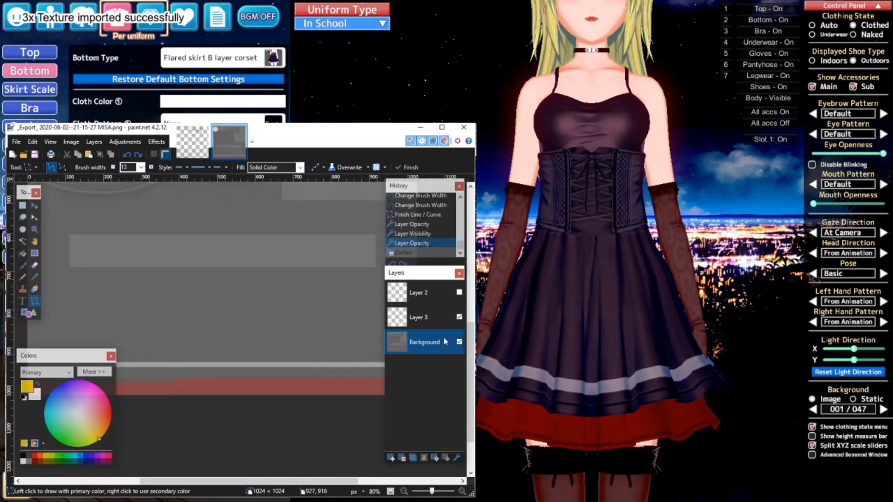
pyautogui.doubleClick(421, 320)
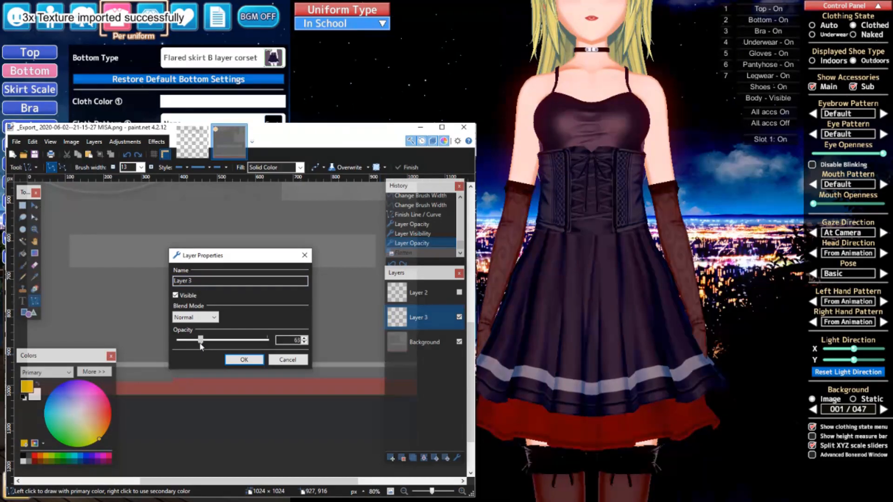
pyautogui.click(242, 359)
pyautogui.hotkey('ctrl', 'shift', 'f')
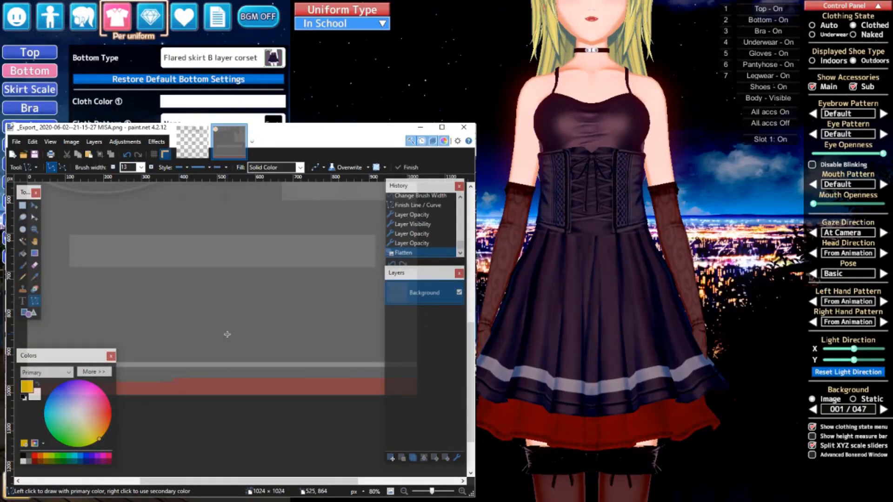
pyautogui.hotkey('ctrl', 's')
# Restore the separate layers, raise Layer 3's opacity to 105, save the flattened texture, and undo the flattening
pyautogui.hotkey('ctrl', 'z')
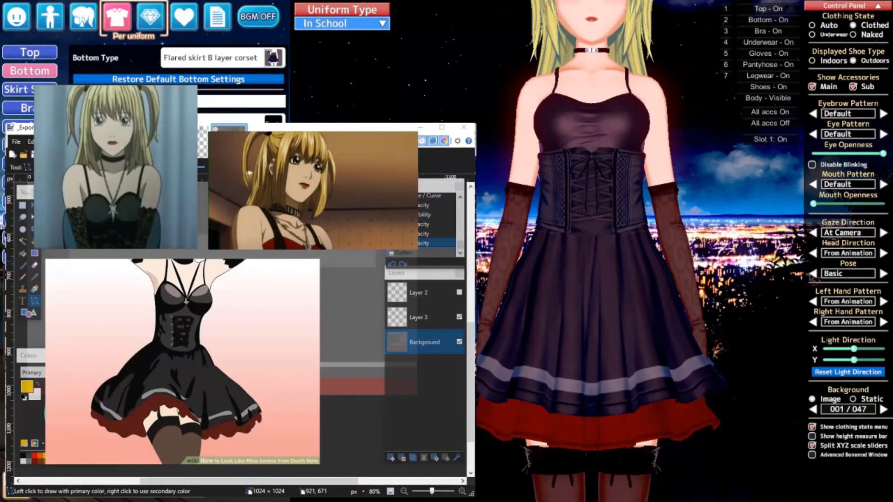
pyautogui.doubleClick(421, 317)
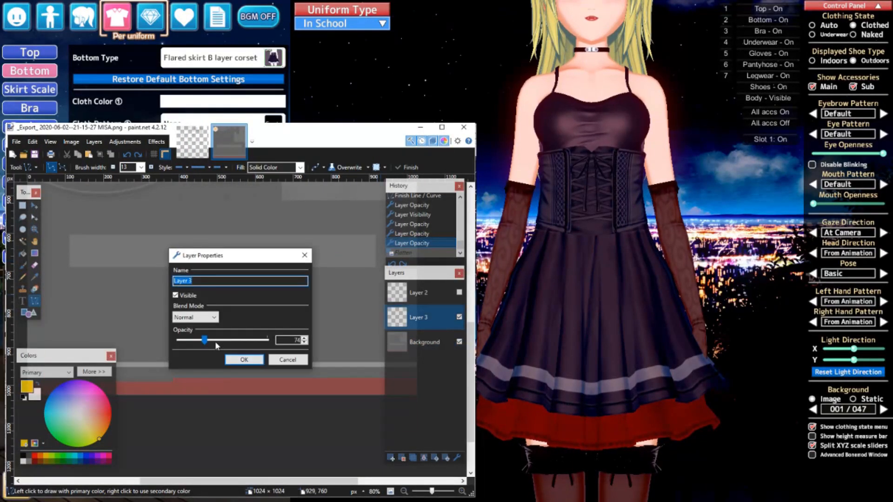
pyautogui.click(213, 341)
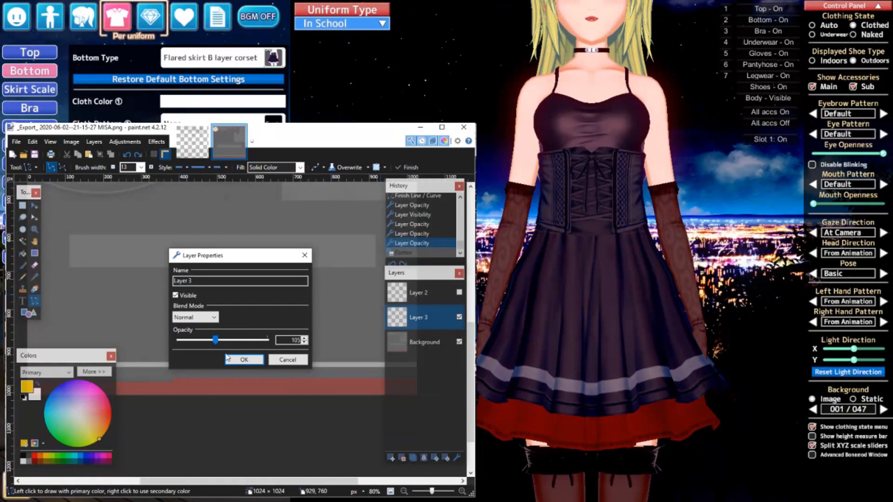
pyautogui.click(228, 358)
pyautogui.hotkey('ctrl', 's')
pyautogui.hotkey('ctrl', 'z')
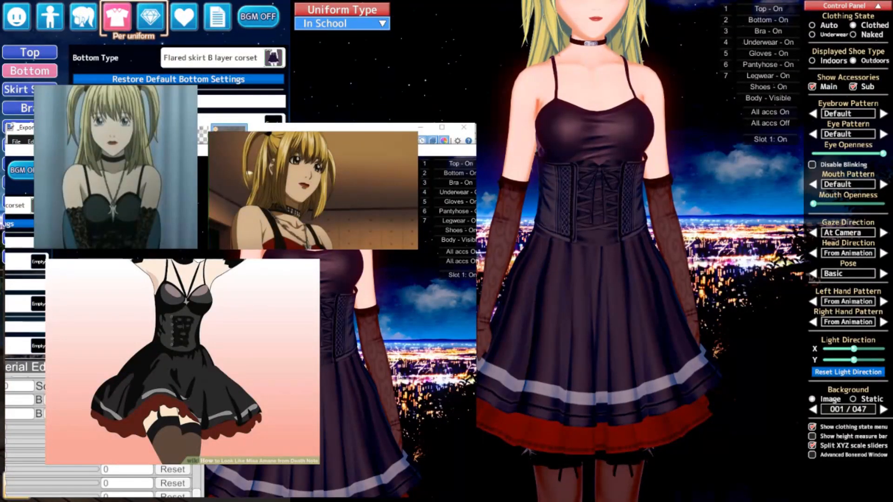
# Switch to the character maker, open the Camisole top's settings with its material editor, and inspect the outfit at an angle
pyautogui.click(37, 56)
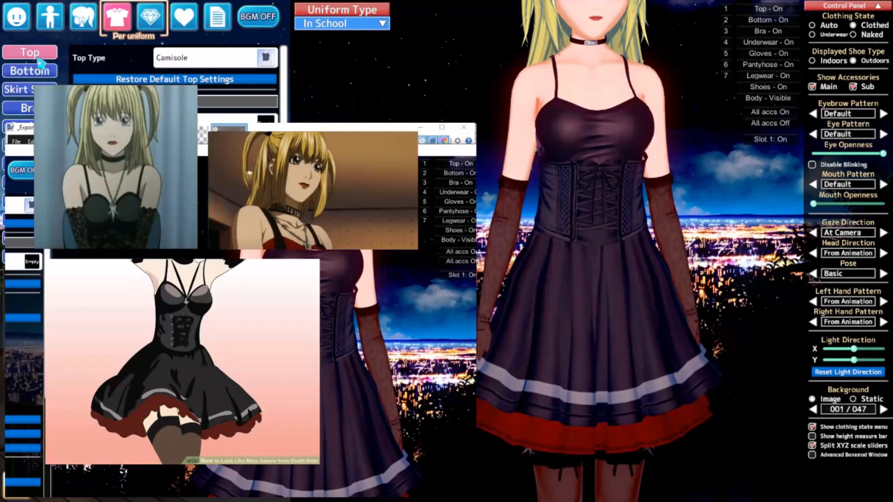
pyautogui.click(23, 283)
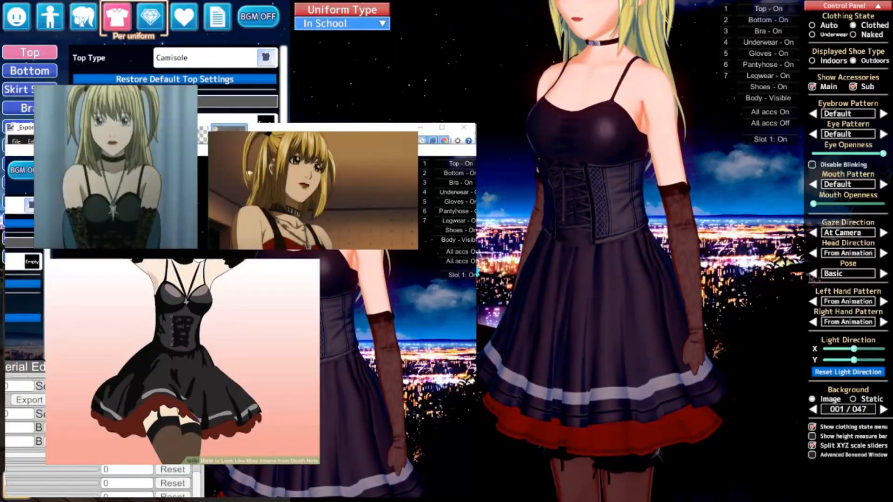
pyautogui.click(461, 247)
pyautogui.moveTo(535, 261); pyautogui.dragTo(579, 261)
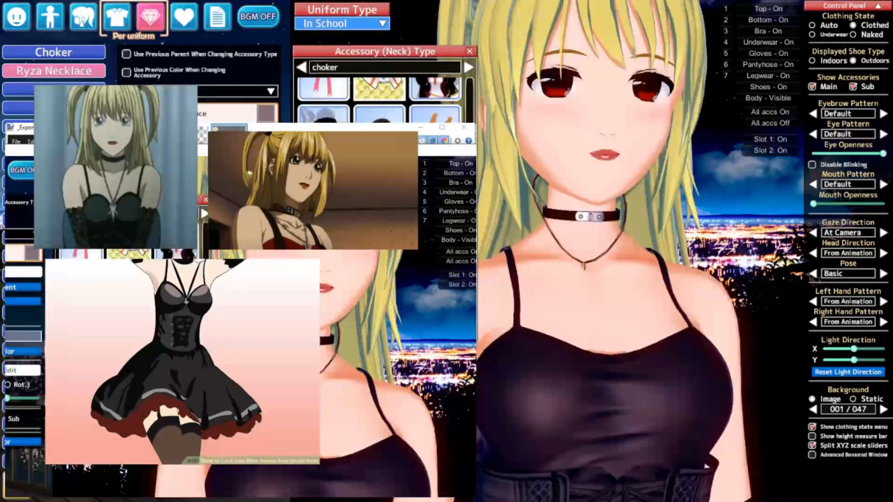
# Browse the neck accessories, choose the Ring Necklace for the second slot, and close its parent selection
pyautogui.scroll(-3, 380, 100)
pyautogui.scroll(-10, 379, 100)
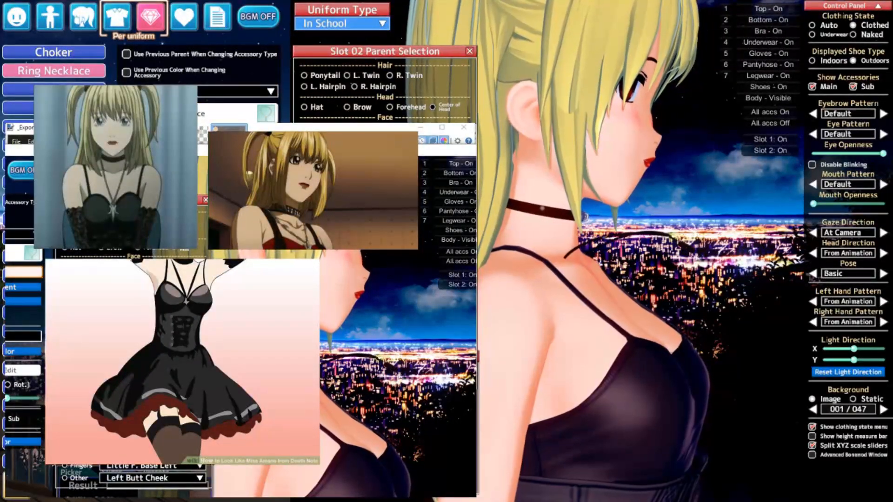
pyautogui.click(470, 52)
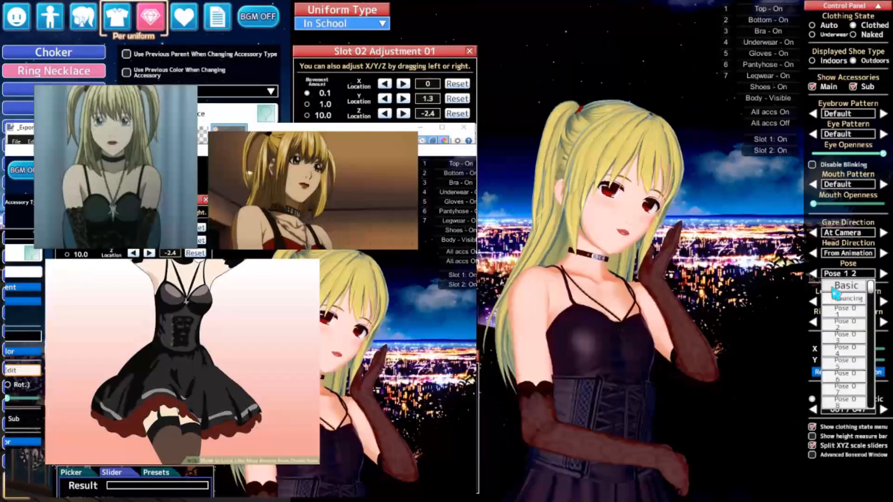
# Set the character's pose to Basic and inspect how the ring necklace sits on the chest
pyautogui.click(833, 287)
pyautogui.scroll(6, 661, 301)
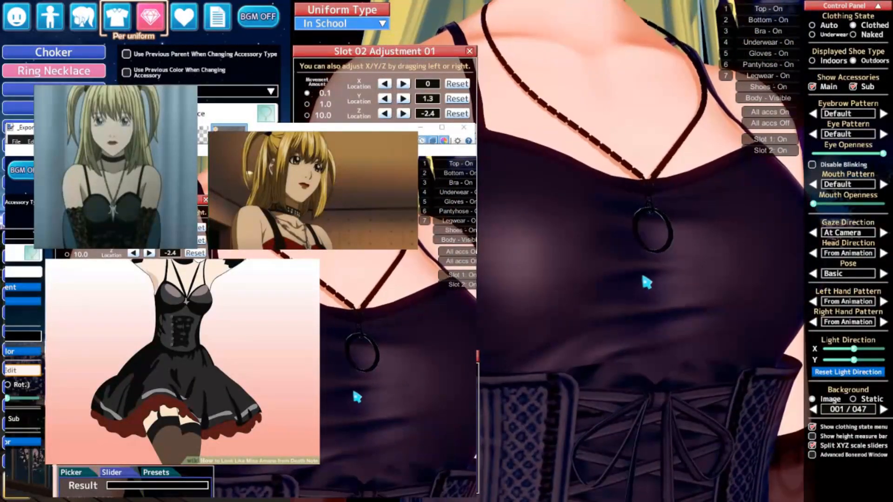
pyautogui.scroll(-5, 645, 283)
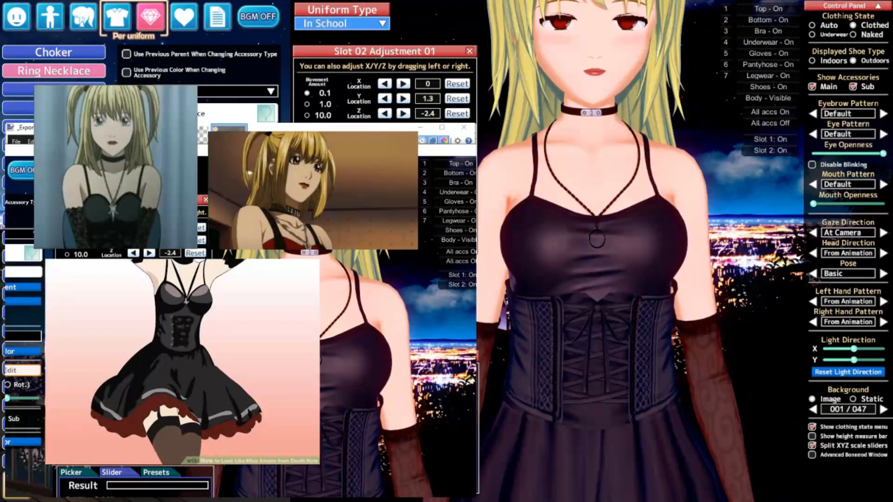
pyautogui.moveTo(593, 213); pyautogui.dragTo(638, 214)
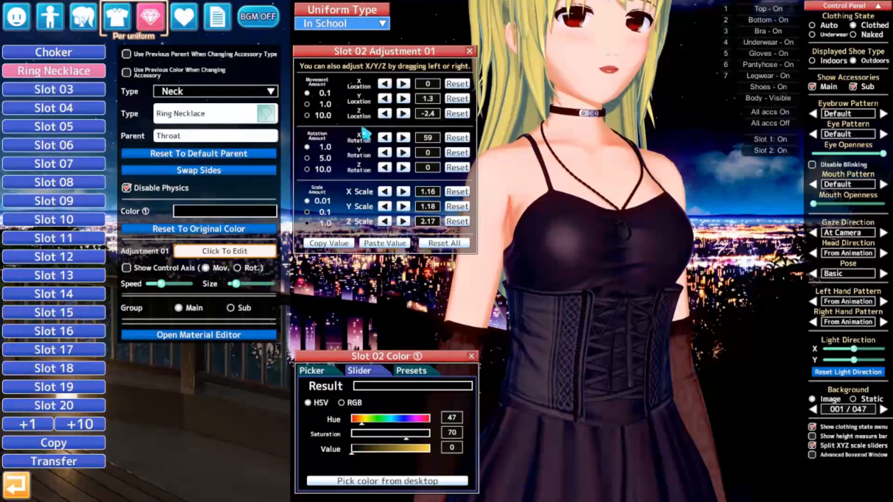
# Try shifting the ring necklace along X and reset its X location
pyautogui.moveTo(370, 87); pyautogui.dragTo(367, 87)
pyautogui.click(454, 84)
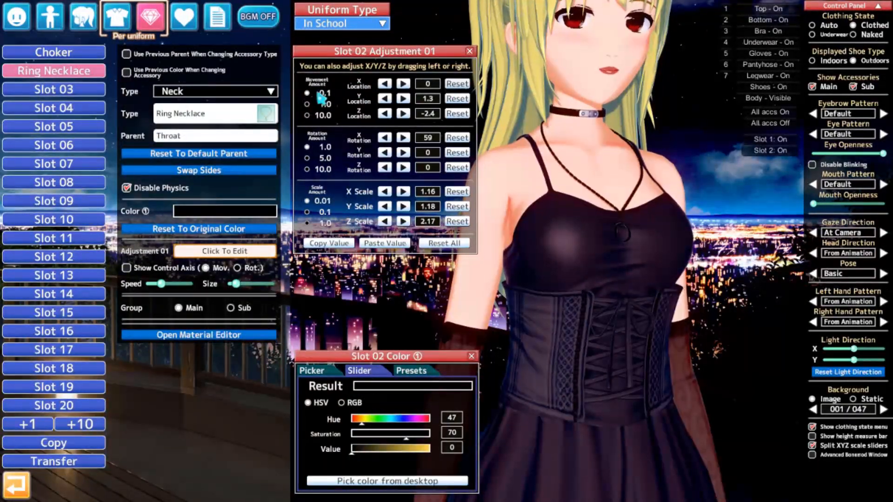
# Close the ring necklace's adjustment settings and inspect the necklace from the front and side
pyautogui.click(186, 253)
pyautogui.click(184, 254)
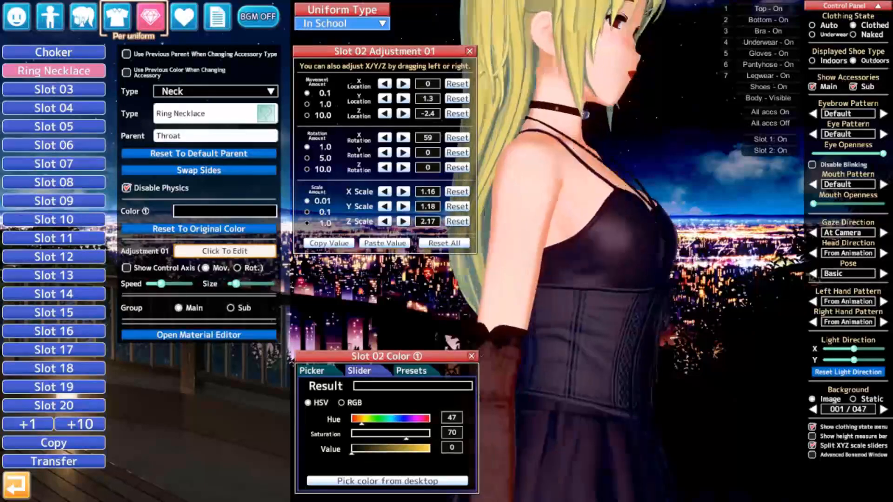
pyautogui.click(185, 253)
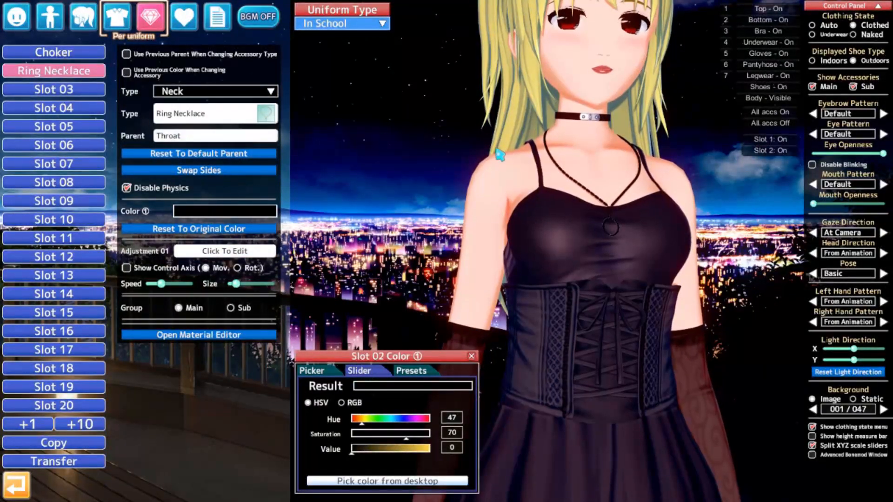
pyautogui.moveTo(493, 154); pyautogui.dragTo(563, 154)
pyautogui.scroll(3, 558, 210)
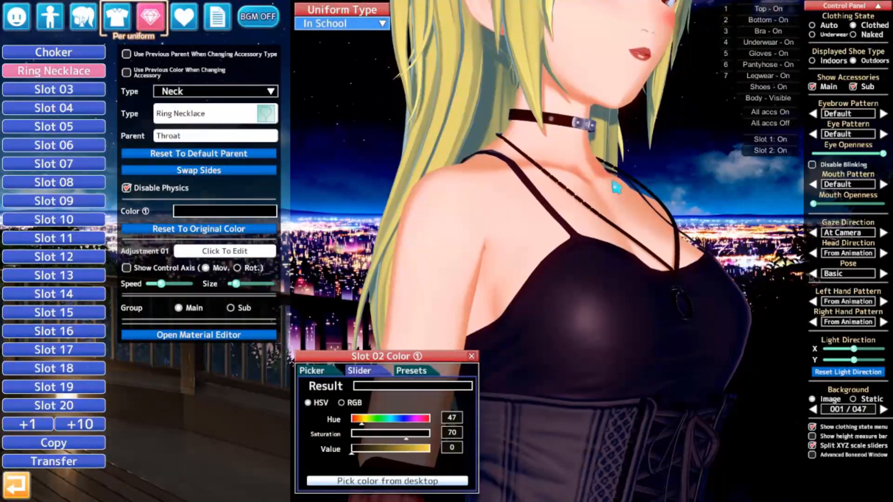
# Set the mouth pattern to Smiling and the pose to Pose 0 9, and inspect the outfit down to the shoes
pyautogui.click(883, 184)
pyautogui.click(884, 273)
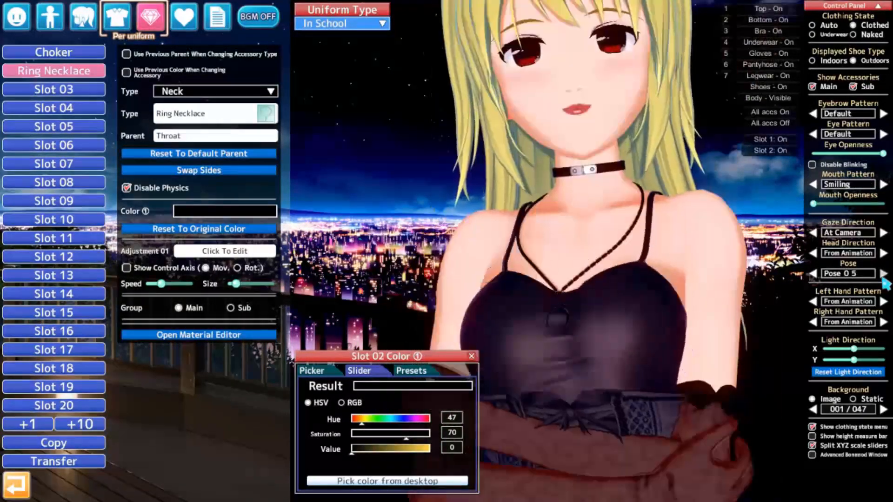
pyautogui.click(883, 273)
pyautogui.scroll(-5, 590, 251)
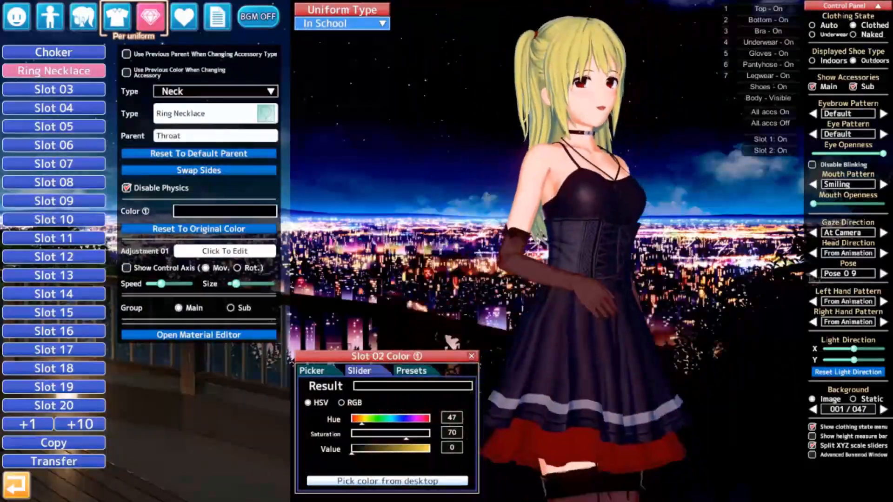
pyautogui.moveTo(591, 251); pyautogui.dragTo(651, 347, button='right')
pyautogui.moveTo(649, 185); pyautogui.dragTo(704, 198)
pyautogui.moveTo(565, 239); pyautogui.dragTo(210, 339)
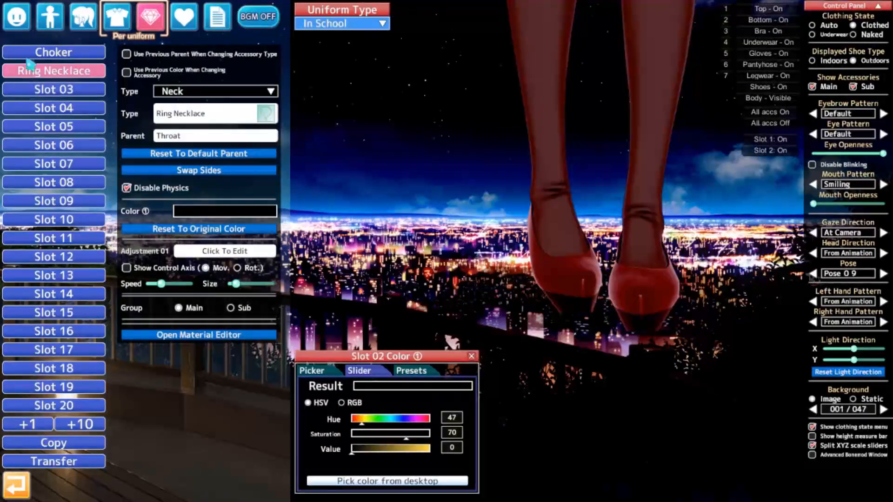
# Recolor Cloth Color 1 of the Middle Heel Pumps outdoor shoes to dark grey with saturation 0 and value 28
pyautogui.click(118, 23)
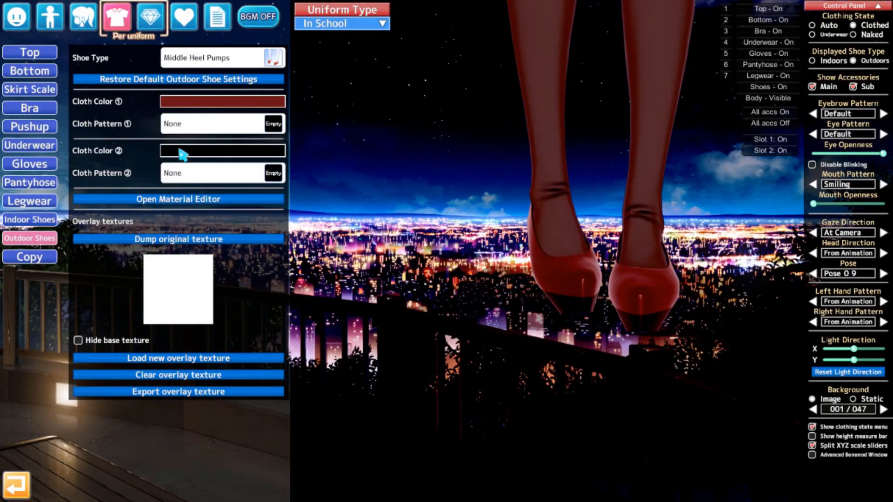
pyautogui.click(187, 102)
pyautogui.moveTo(384, 451); pyautogui.dragTo(370, 449)
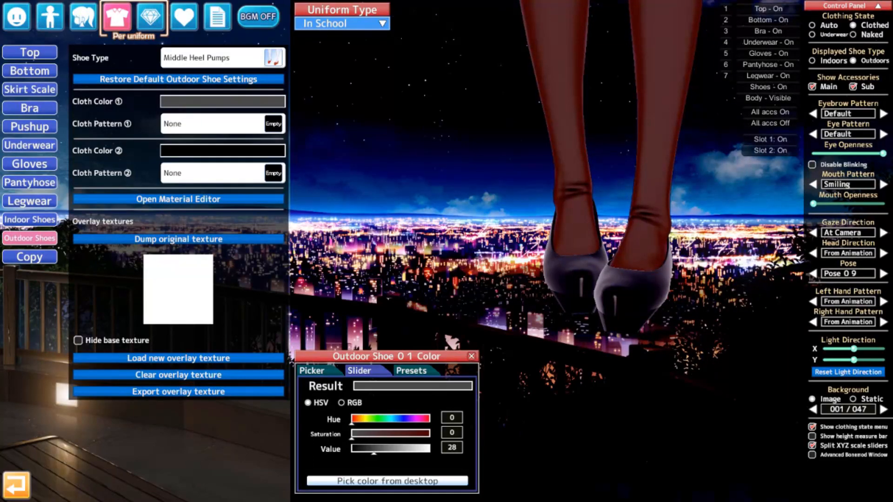
# Switch to paint.net, select the main area of the exported shoe texture, and add low-intensity noise with no color saturation
pyautogui.keyDown('ctrl'); pyautogui.scroll(5, 181, 291); pyautogui.keyUp('ctrl')
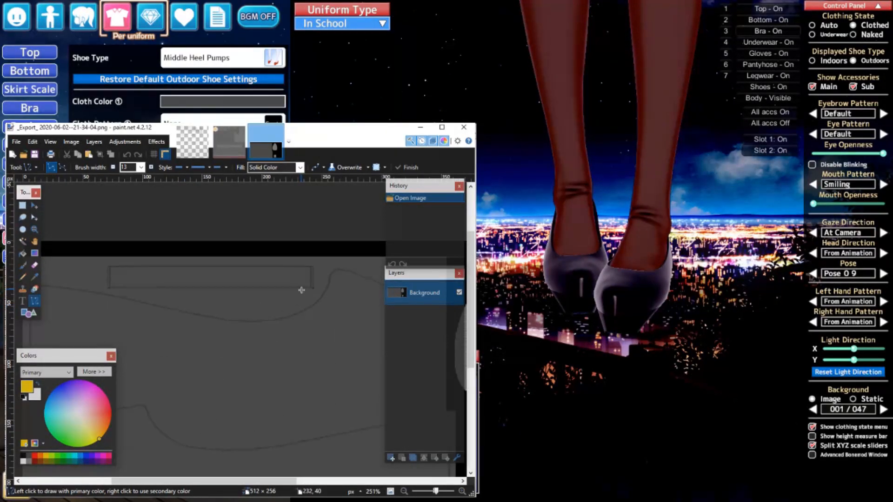
pyautogui.moveTo(301, 291); pyautogui.dragTo(100, 233, button='middle')
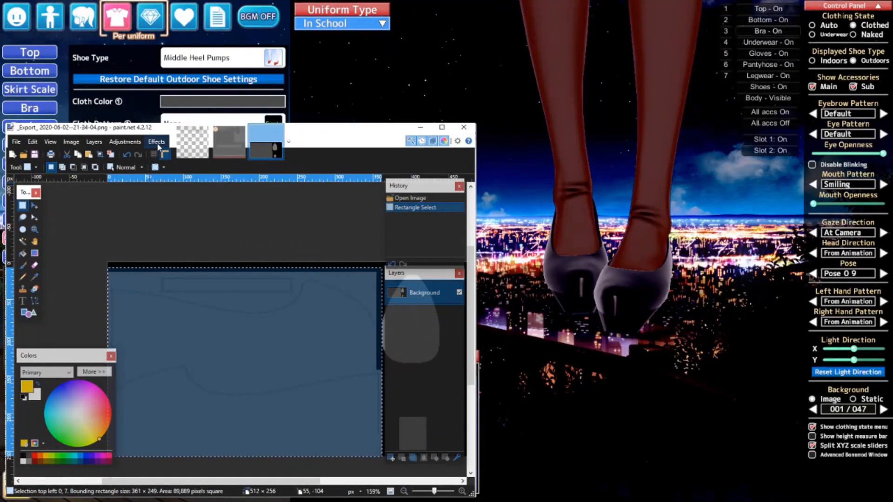
pyautogui.click(157, 142)
pyautogui.moveTo(187, 246)
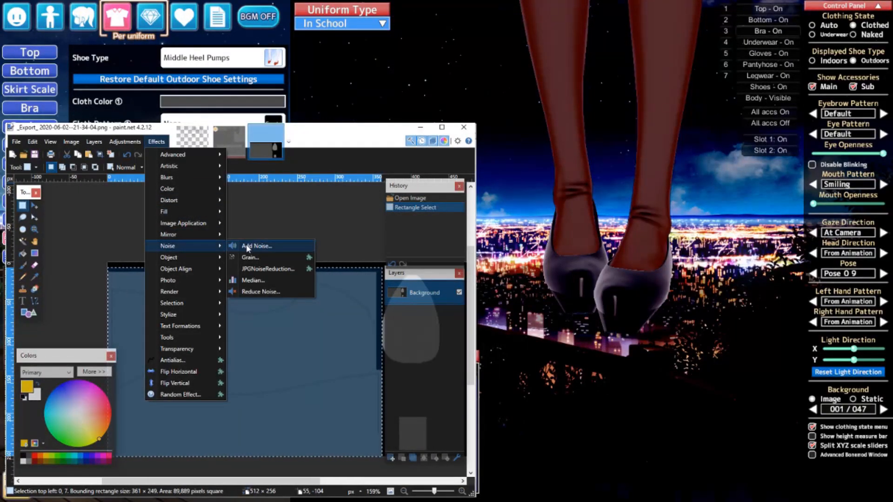
pyautogui.click(247, 247)
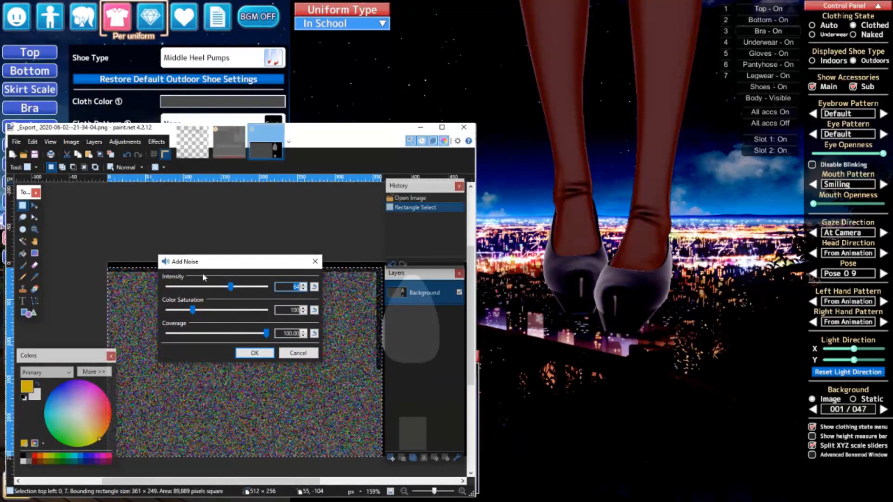
pyautogui.moveTo(186, 261); pyautogui.dragTo(440, 294)
pyautogui.moveTo(443, 340); pyautogui.dragTo(389, 347)
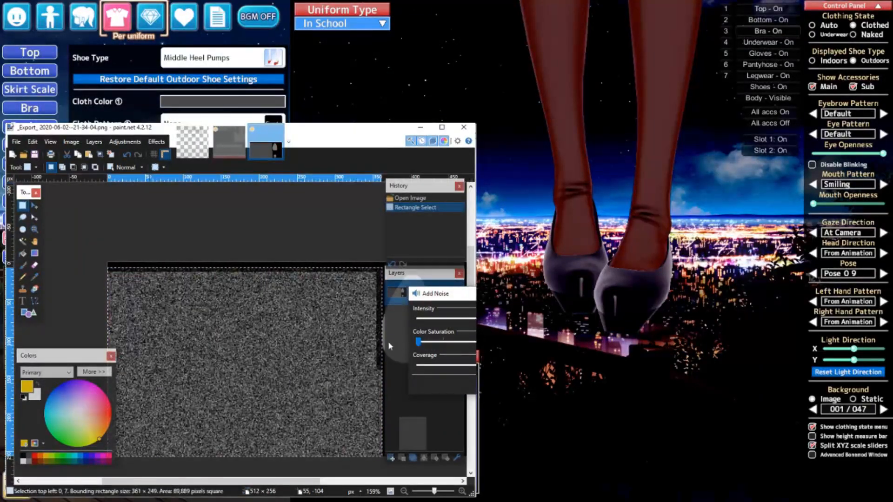
pyautogui.moveTo(482, 320); pyautogui.dragTo(451, 326)
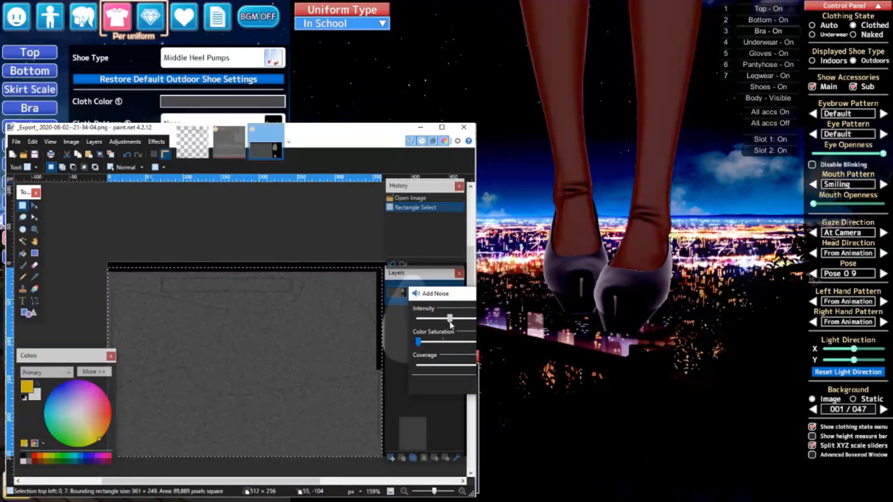
pyautogui.press('Return')
pyautogui.keyDown('ctrl'); pyautogui.scroll(3, 177, 283); pyautogui.keyUp('ctrl')
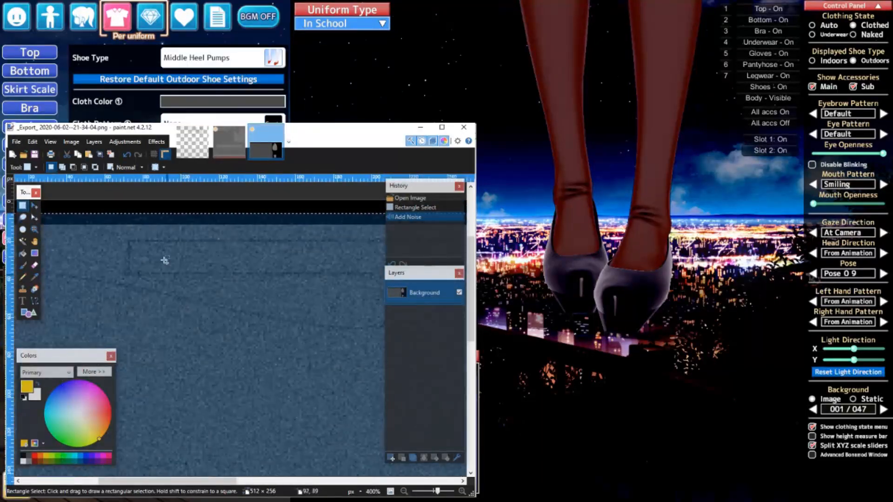
pyautogui.click(125, 142)
pyautogui.click(154, 383)
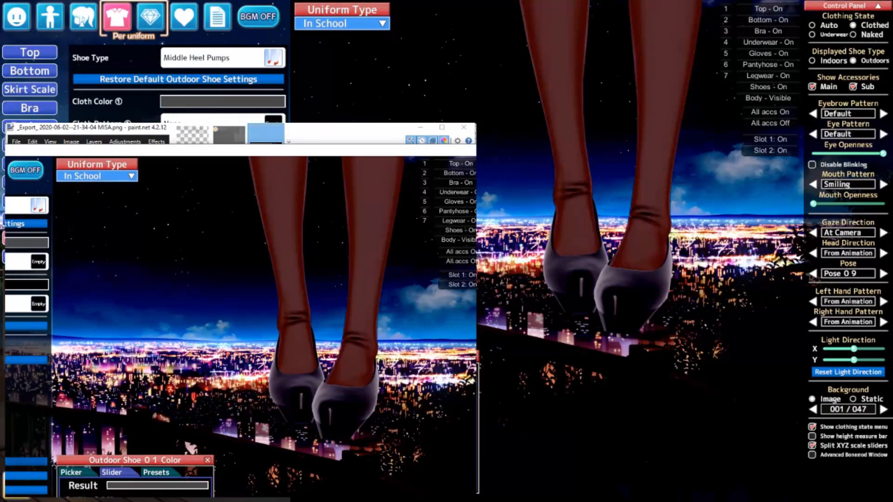
pyautogui.click(26, 462)
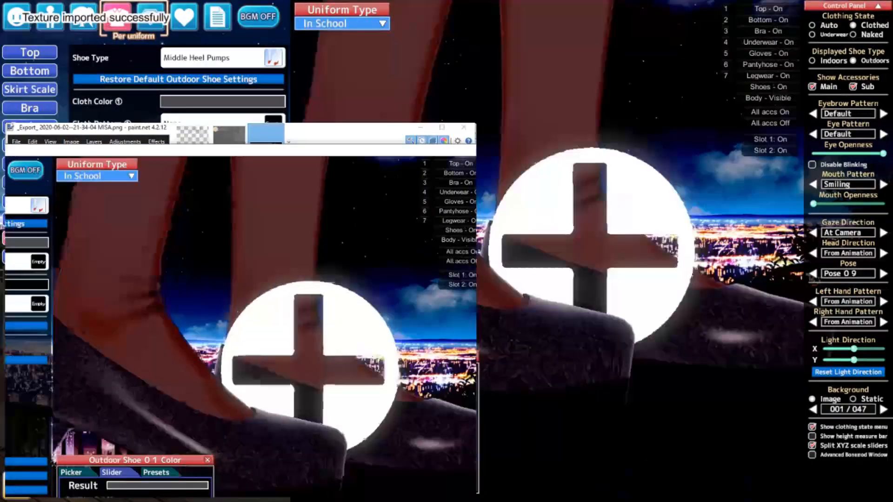
pyautogui.moveTo(614, 242)
pyautogui.mouseDown()
pyautogui.moveTo(670, 244)
pyautogui.moveTo(465, 247)
pyautogui.mouseUp()
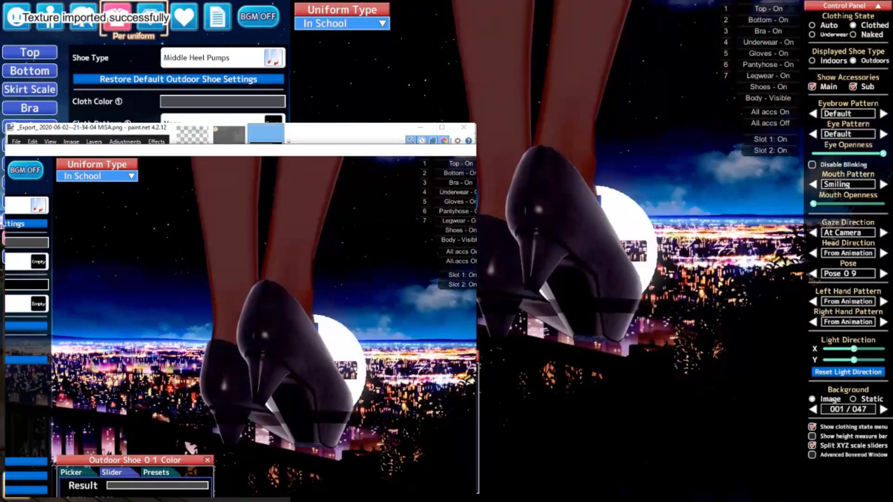
pyautogui.moveTo(786, 339); pyautogui.dragTo(732, 339)
pyautogui.moveTo(732, 339)
pyautogui.mouseDown(button='right')
pyautogui.moveTo(744, 326)
pyautogui.moveTo(744, 279)
pyautogui.moveTo(740, 316)
pyautogui.mouseUp(button='right')
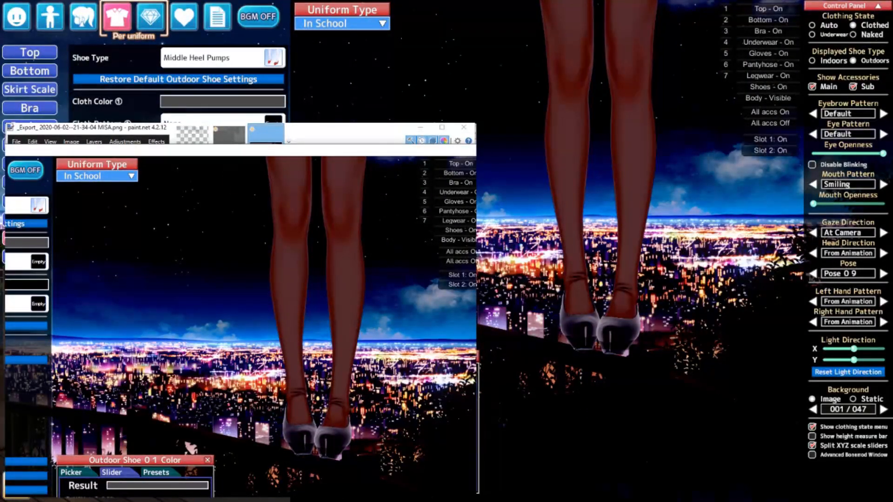
pyautogui.moveTo(651, 279)
pyautogui.mouseDown()
pyautogui.moveTo(707, 279)
pyautogui.moveTo(648, 279)
pyautogui.mouseUp()
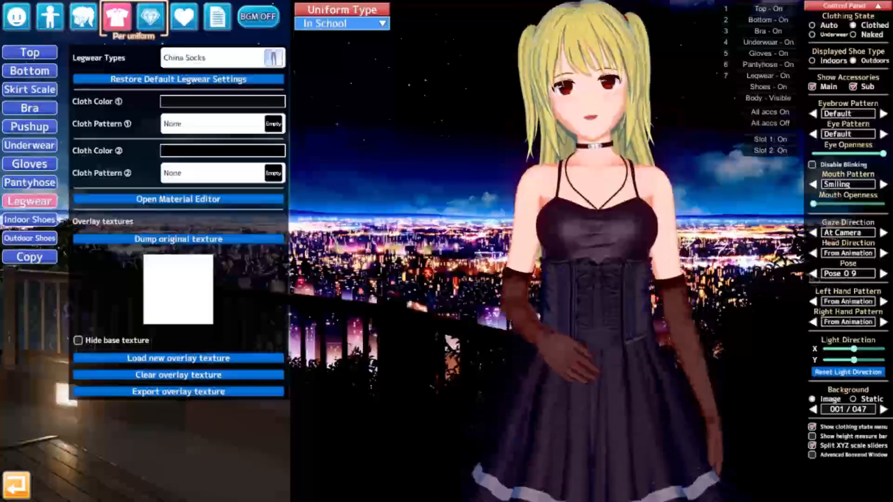
# Make the upper and lower highlight colors of the irises transparent and open the iris overlay settings
pyautogui.moveTo(576, 233); pyautogui.dragTo(576, 372, button='middle')
pyautogui.scroll(8, 576, 233)
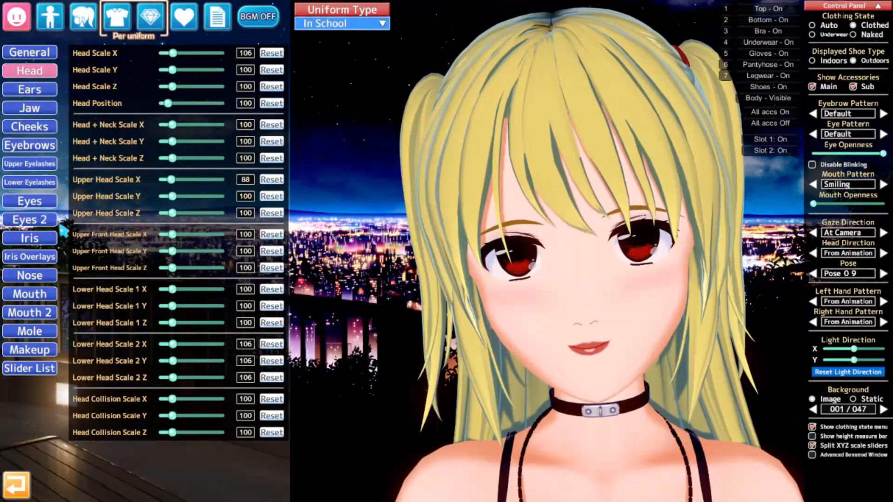
pyautogui.click(25, 239)
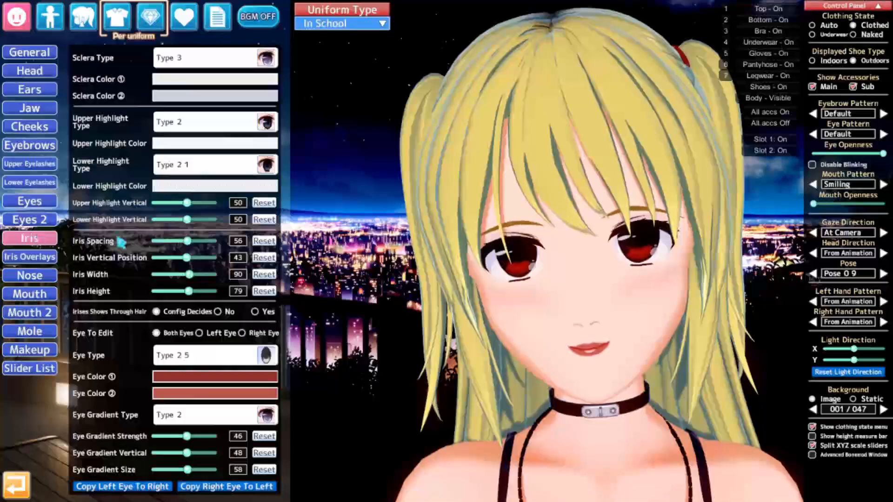
pyautogui.press('space')
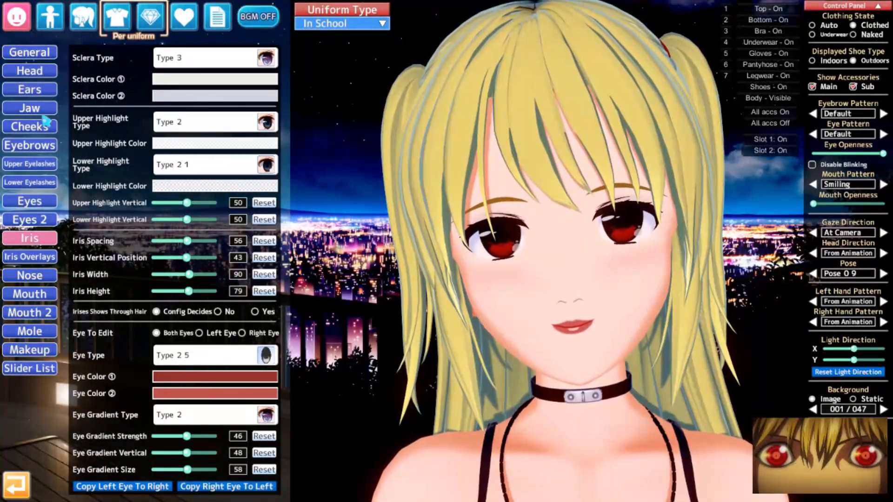
pyautogui.click(30, 259)
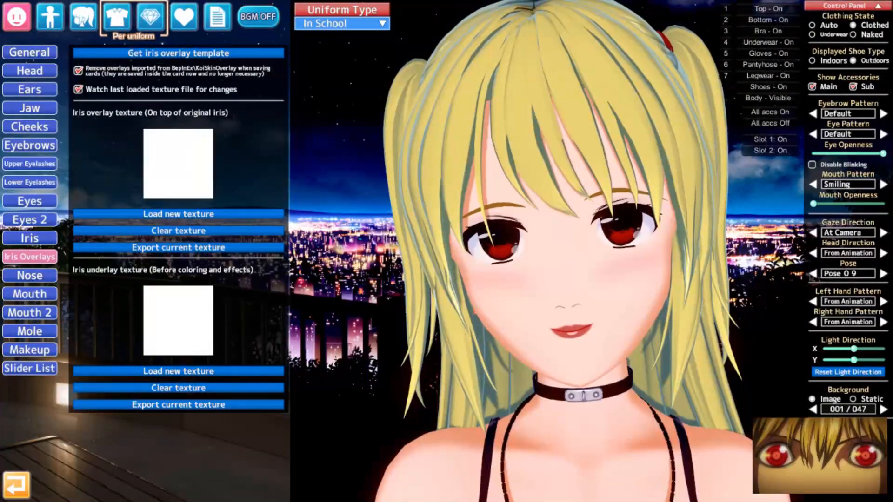
# Export the MainTex of the face's cf_m_hitomi_00 eye material from the Material Editor and open it in paint.net
pyautogui.moveTo(514, 250); pyautogui.dragTo(554, 334, button='right')
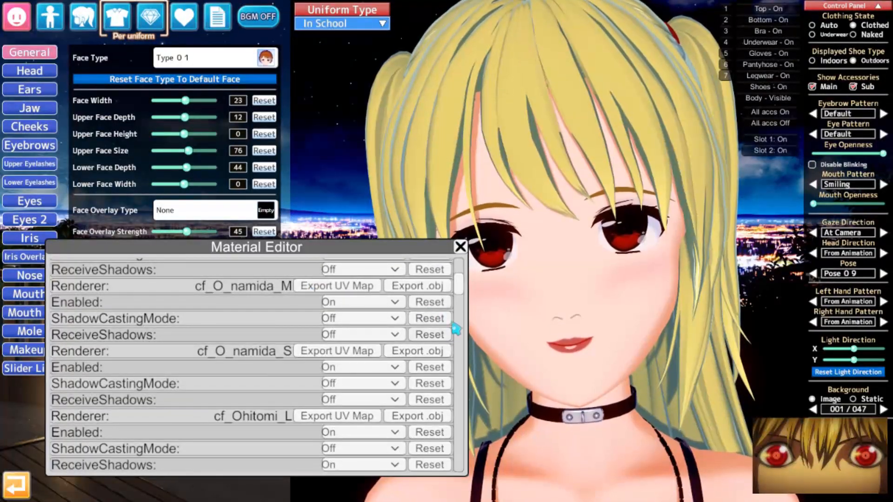
pyautogui.moveTo(461, 292); pyautogui.dragTo(462, 344)
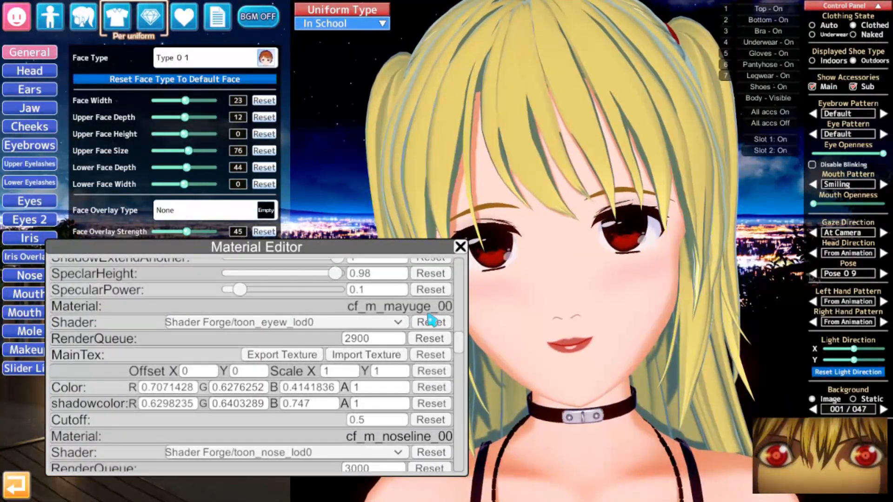
pyautogui.moveTo(464, 350); pyautogui.dragTo(464, 386)
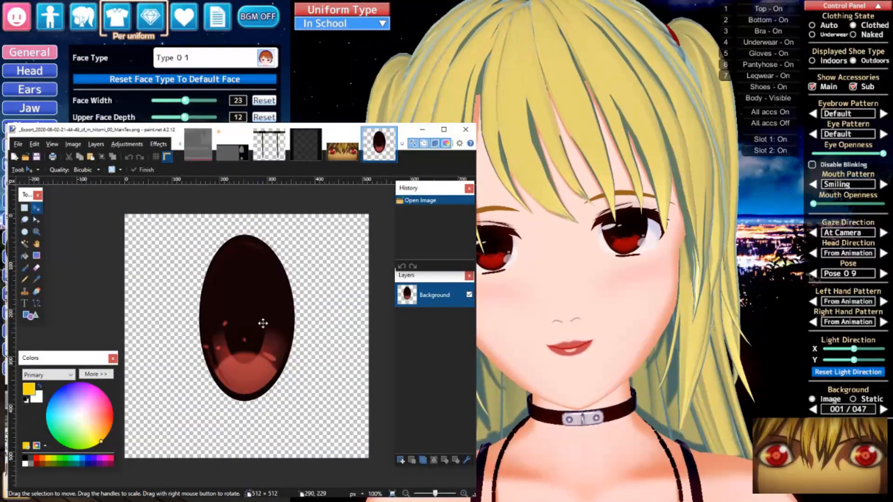
pyautogui.click(27, 210)
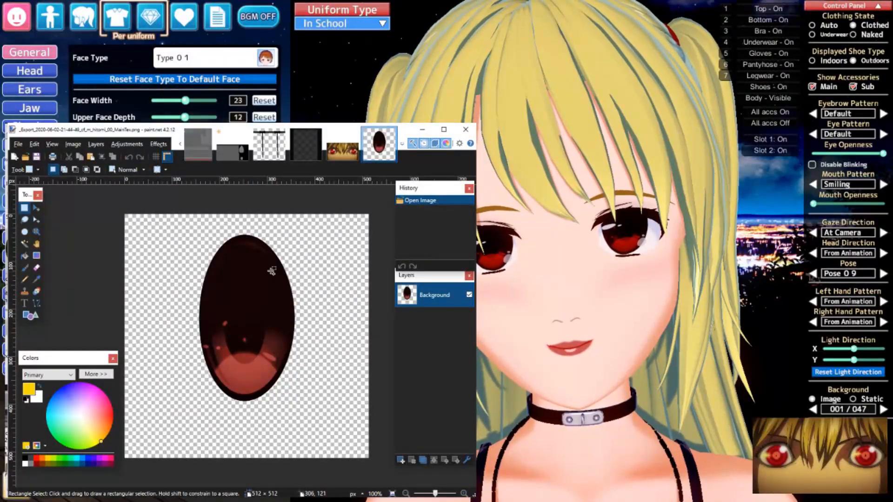
pyautogui.keyDown('ctrl'); pyautogui.scroll(1, 271, 274); pyautogui.keyUp('ctrl')
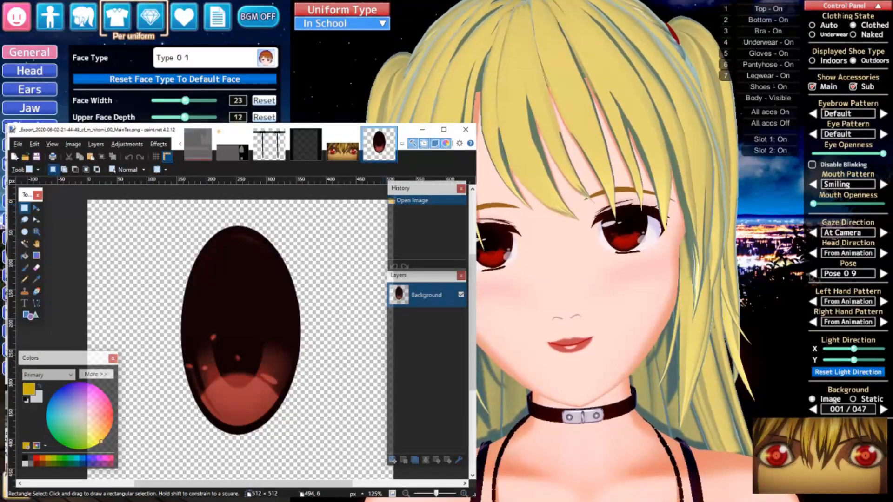
# Enlarge the reference picture of the red eyes and add a new layer above the iris texture
pyautogui.moveTo(754, 420); pyautogui.dragTo(619, 344)
pyautogui.moveTo(543, 300); pyautogui.dragTo(557, 308)
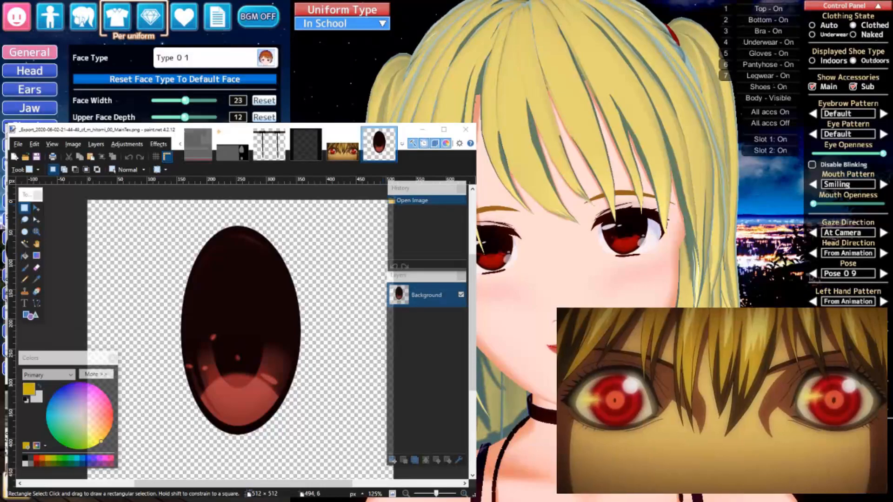
pyautogui.click(393, 460)
pyautogui.moveTo(250, 327); pyautogui.dragTo(234, 345, button='middle')
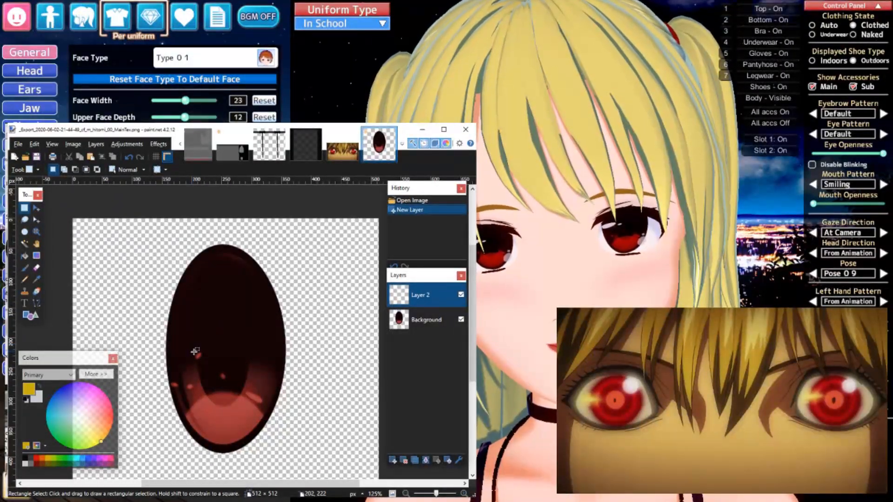
pyautogui.moveTo(189, 352); pyautogui.dragTo(180, 335, button='middle')
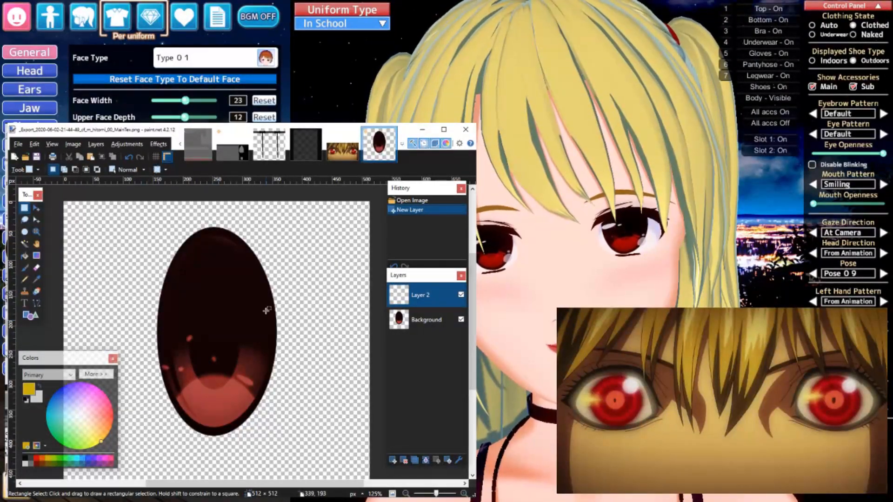
# Delete the empty layer and apply a Glow effect with raised brightness and contrast and a slightly reduced radius to the iris texture
pyautogui.click(159, 144)
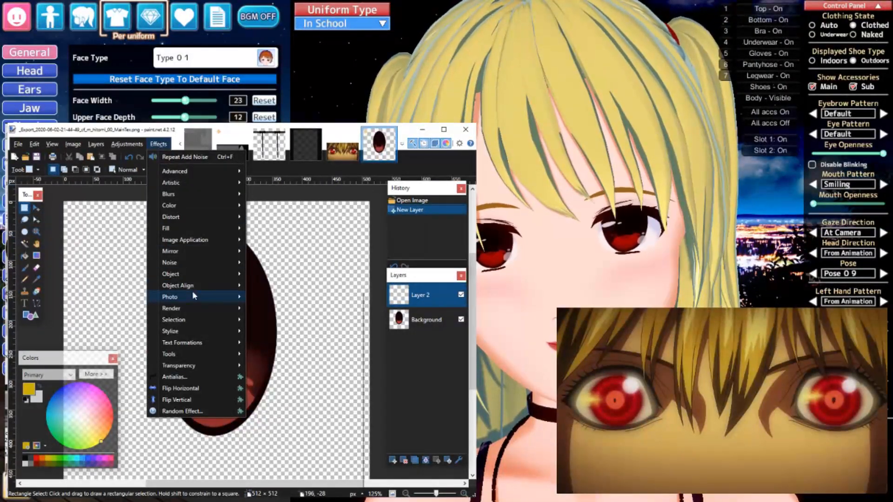
pyautogui.moveTo(193, 278)
pyautogui.moveTo(200, 300)
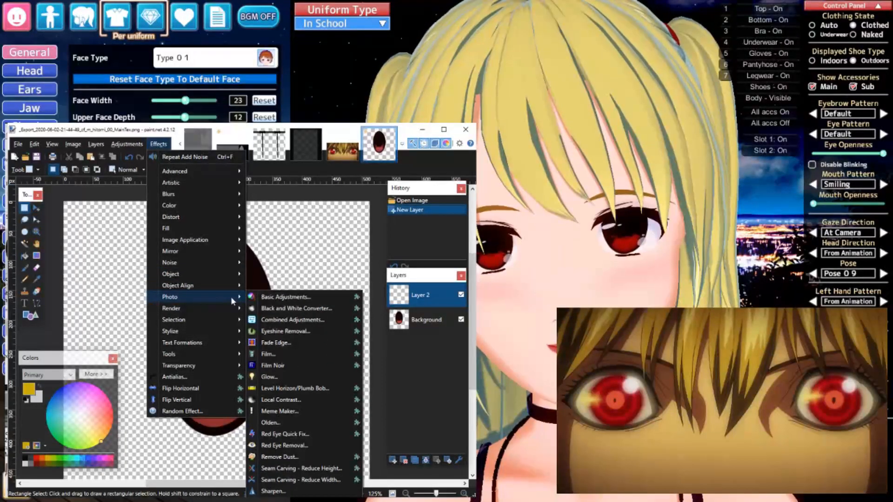
pyautogui.hotkey('ctrl', 'shift', 'Delete')
pyautogui.click(274, 377)
pyautogui.moveTo(196, 269); pyautogui.dragTo(466, 328)
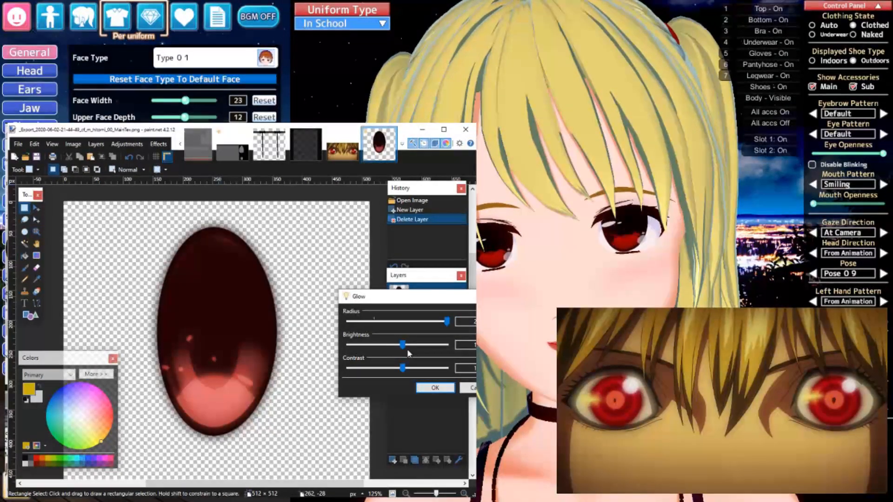
pyautogui.moveTo(402, 345); pyautogui.dragTo(411, 370)
pyautogui.moveTo(411, 346); pyautogui.dragTo(438, 325)
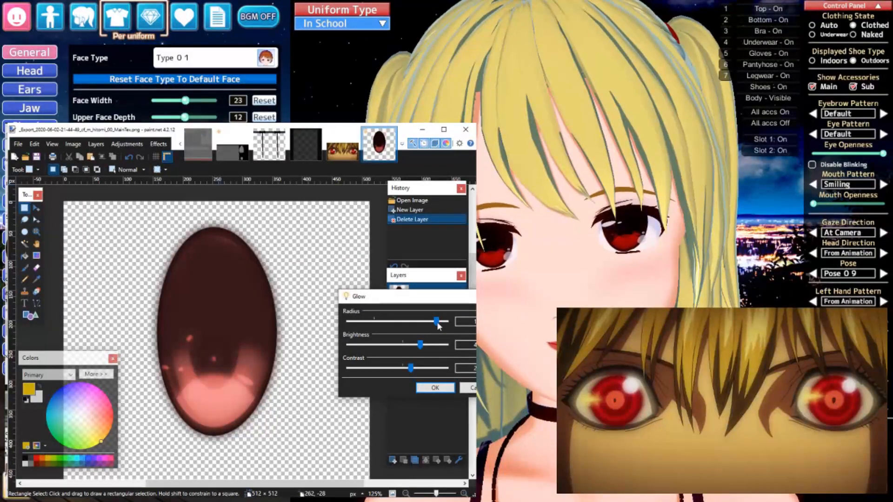
pyautogui.click(435, 388)
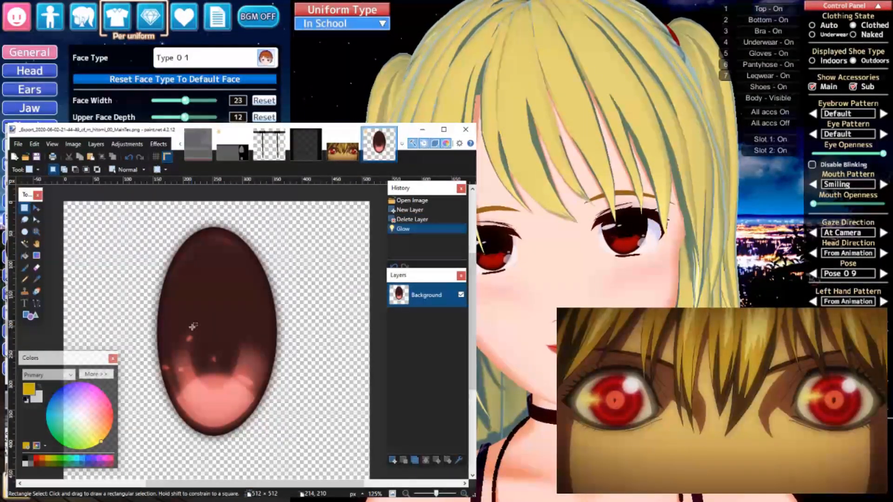
pyautogui.hotkey('ctrl', 'shift', 's')
pyautogui.click(213, 331)
pyautogui.write('MISA')
pyautogui.press('Return')
pyautogui.click(247, 458)
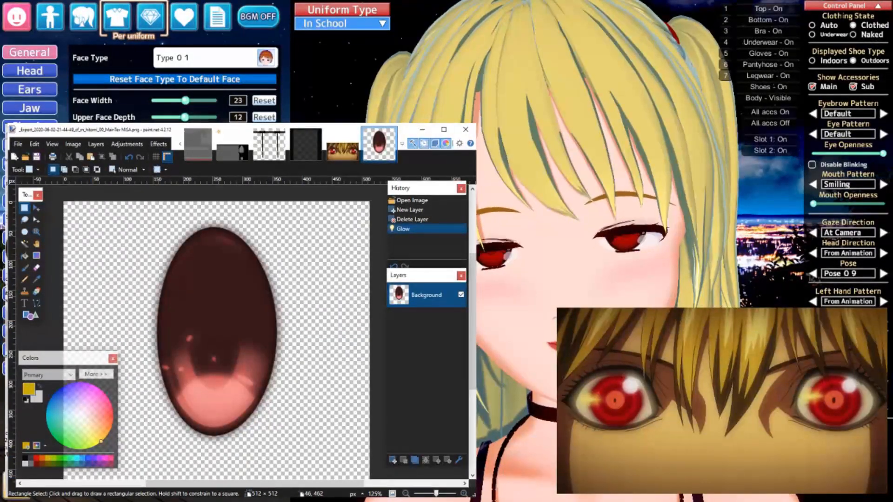
# Switch to the character maker and load the "cf_m_hitomi_00_MainTex MISA.png" export as the iris overlay texture
pyautogui.click(245, 497)
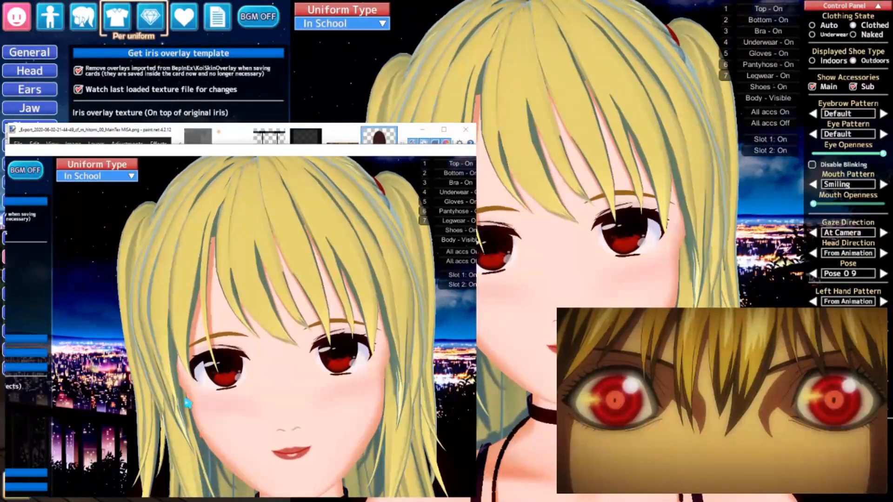
pyautogui.click(27, 339)
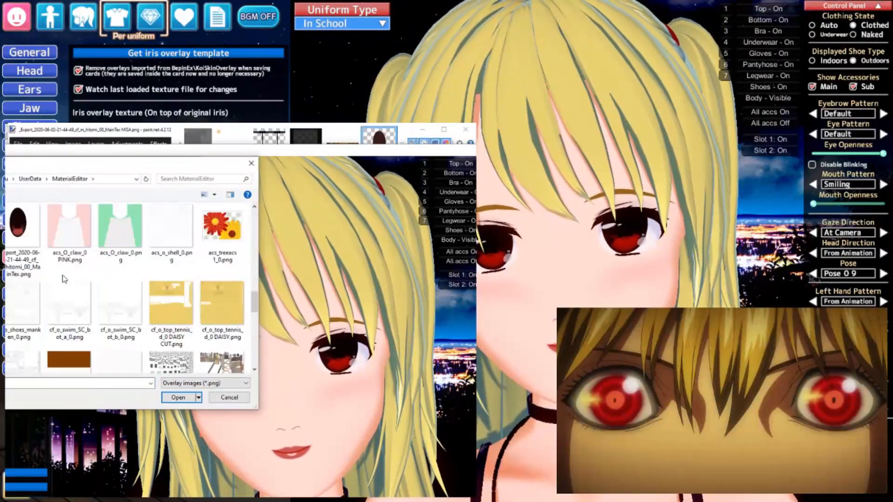
pyautogui.scroll(1, 64, 279)
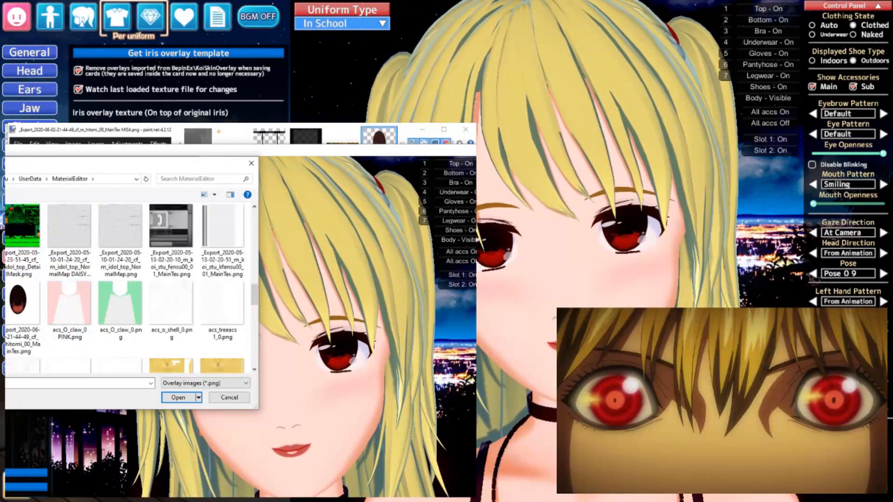
pyautogui.click(5, 305)
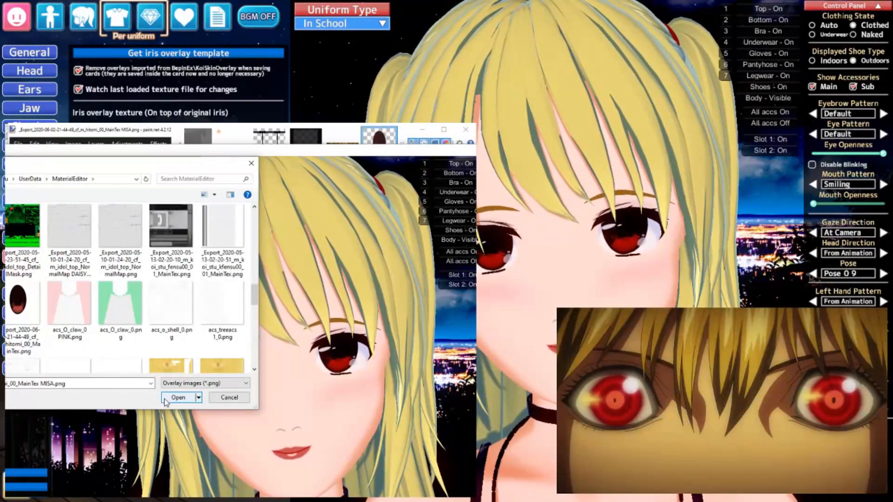
pyautogui.click(178, 398)
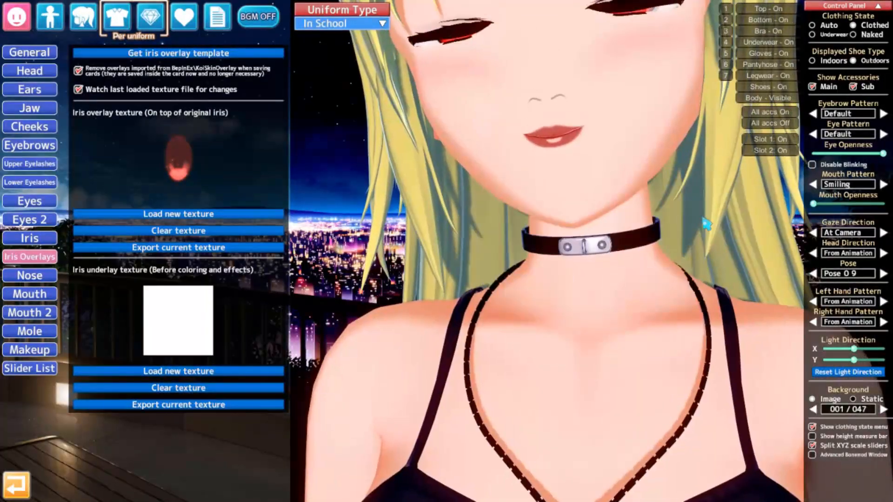
# Replace the choker accessory in the first slot with Choker 03
pyautogui.moveTo(707, 224); pyautogui.dragTo(782, 223)
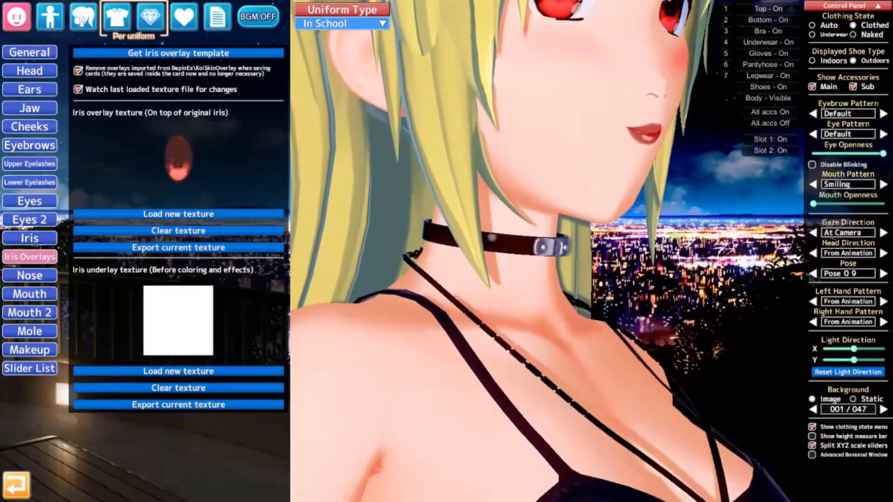
pyautogui.moveTo(484, 150); pyautogui.dragTo(408, 150)
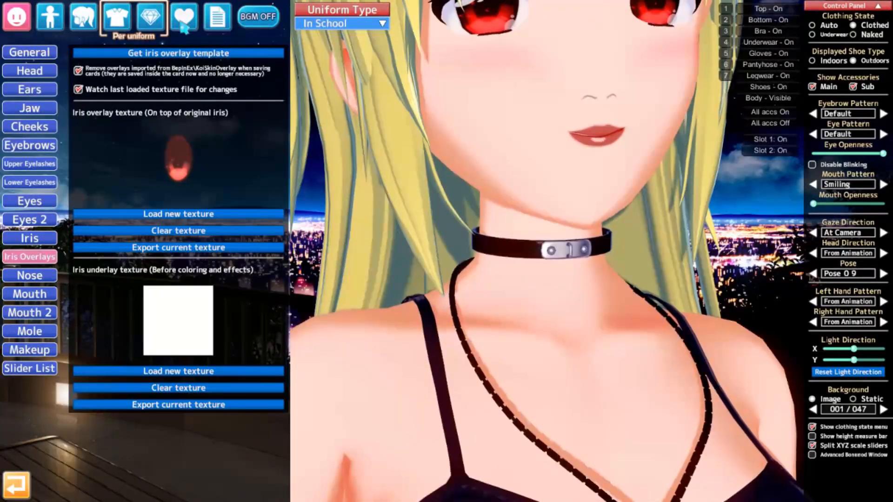
pyautogui.click(163, 27)
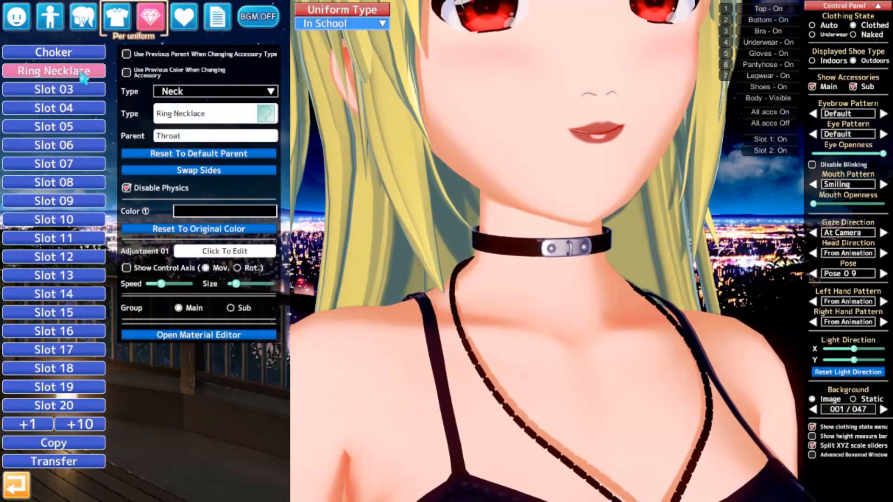
pyautogui.click(64, 53)
pyautogui.click(210, 113)
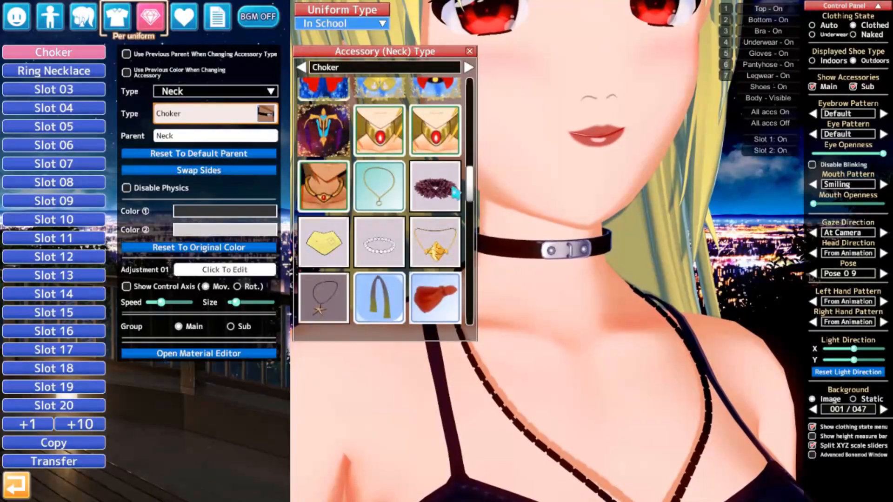
pyautogui.moveTo(473, 193); pyautogui.dragTo(474, 210)
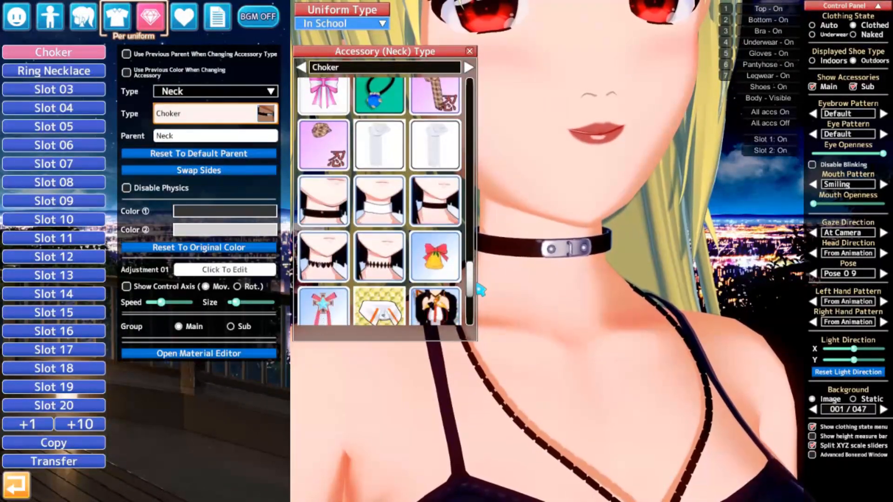
pyautogui.click(439, 220)
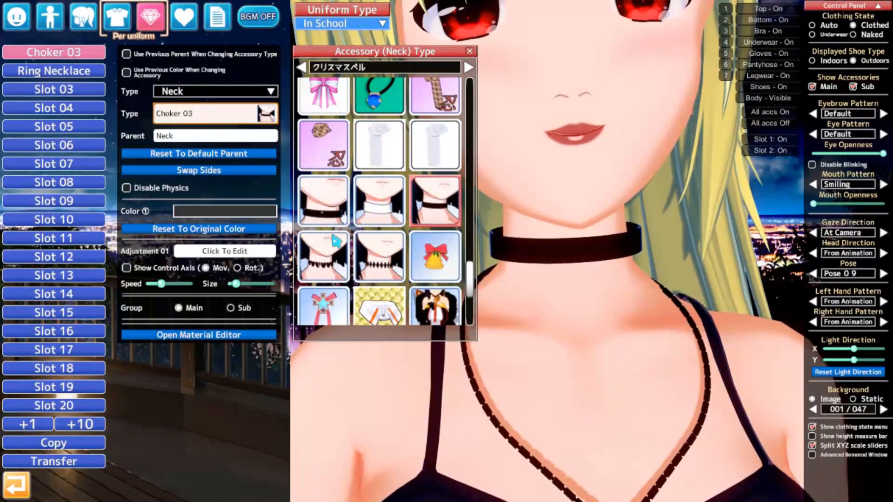
# Tighten the choker around the neck by setting its X scale to 0.86 and its Z scale to 0.85
pyautogui.click(259, 254)
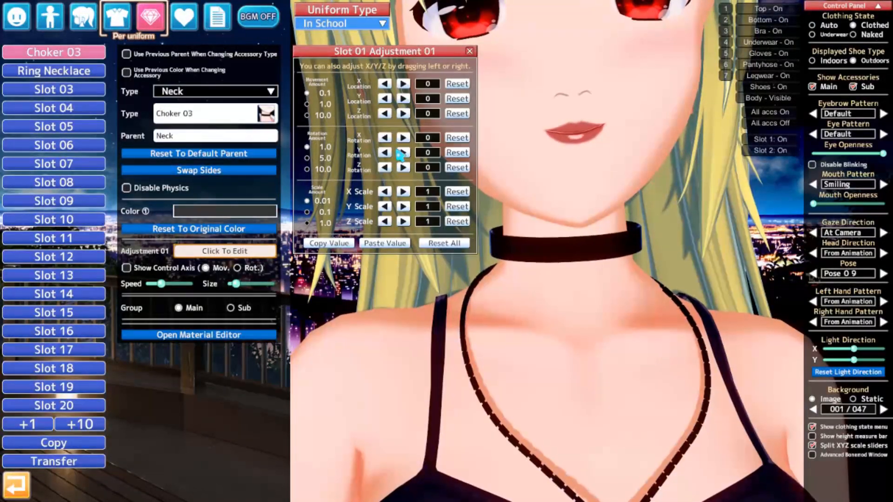
pyautogui.moveTo(359, 198); pyautogui.dragTo(355, 198)
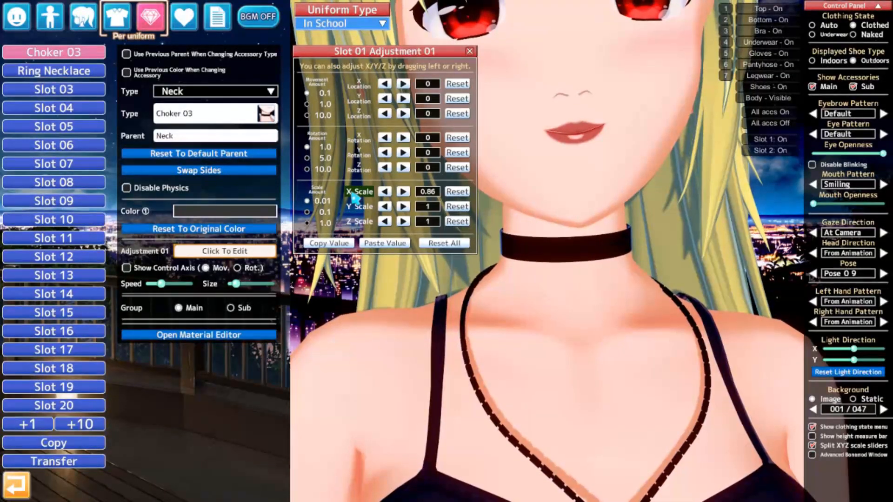
pyautogui.moveTo(511, 271); pyautogui.dragTo(674, 273)
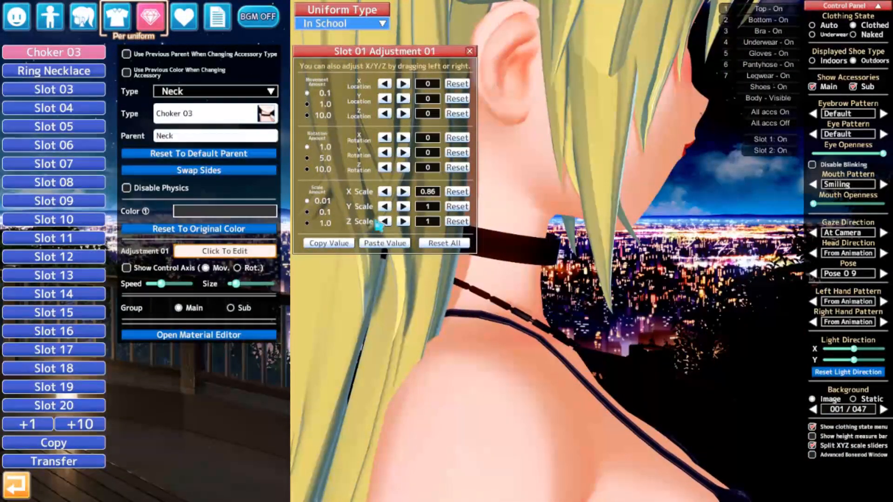
pyautogui.moveTo(359, 222); pyautogui.dragTo(349, 224)
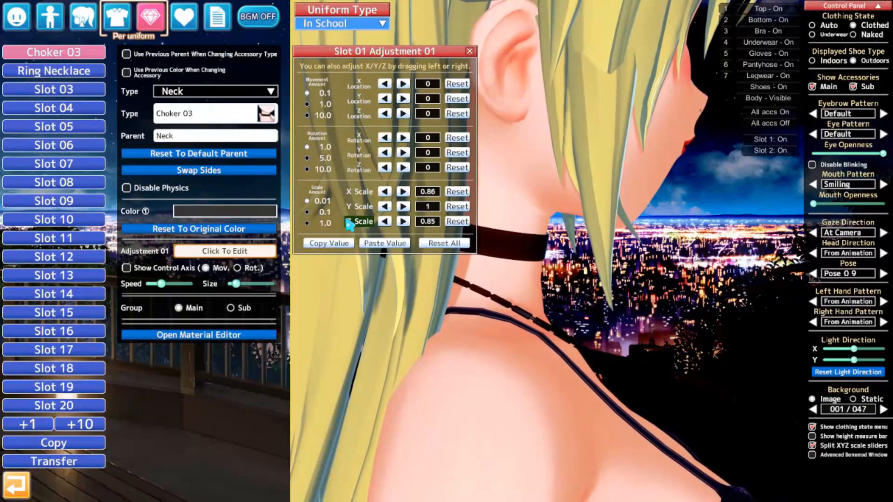
pyautogui.moveTo(523, 279); pyautogui.dragTo(368, 277)
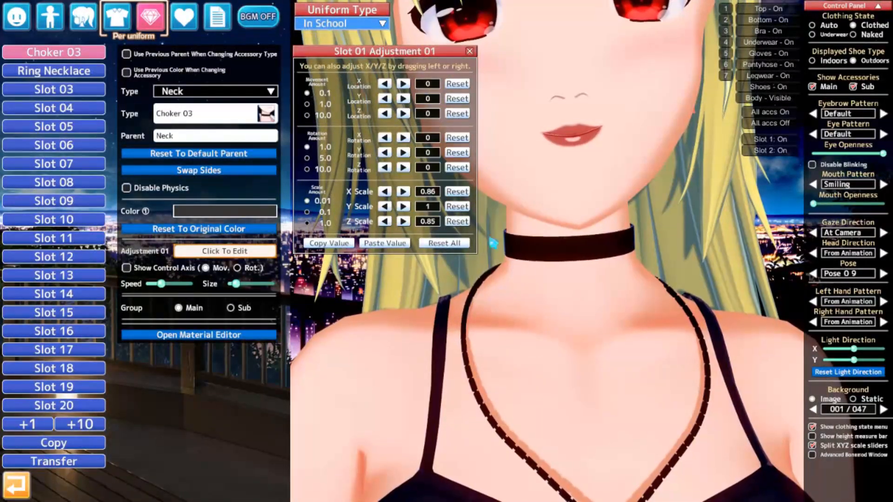
pyautogui.click(470, 51)
pyautogui.moveTo(507, 209); pyautogui.dragTo(555, 234, button='right')
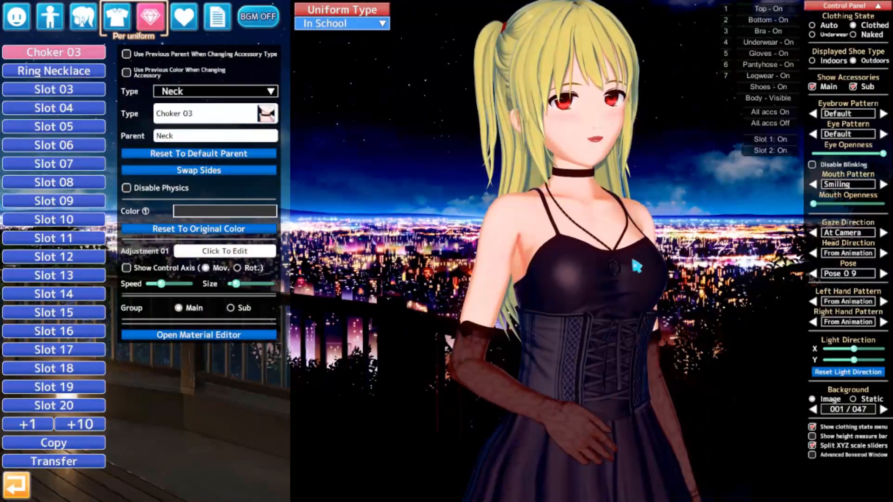
# Export the MainTex of the Ring Necklace's necklace_01_mat_01 material from the Material Editor and open it in paint.net
pyautogui.scroll(5, 637, 266)
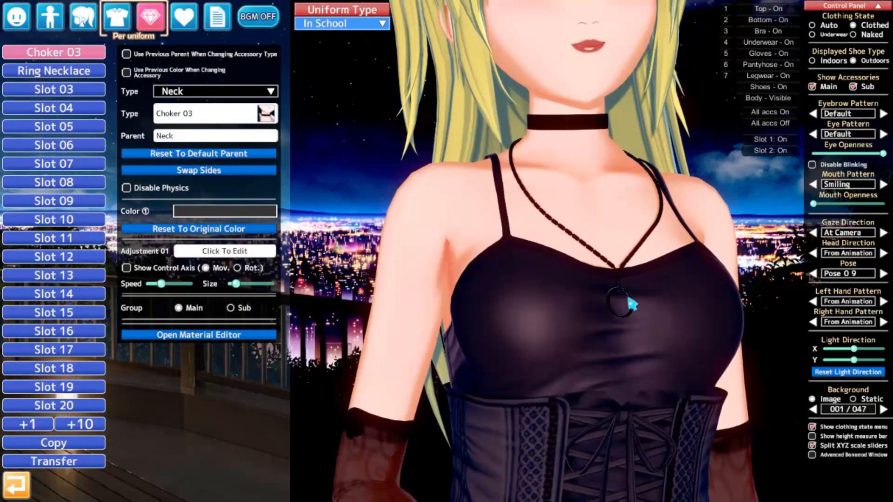
pyautogui.click(67, 73)
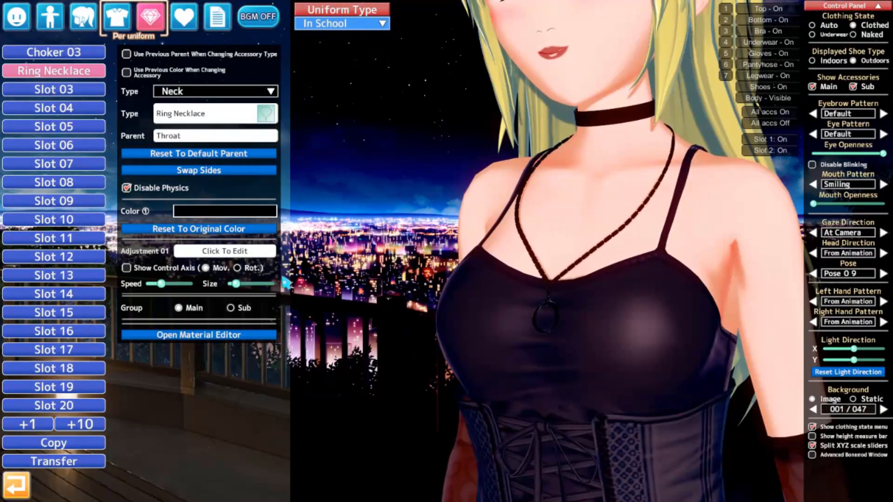
pyautogui.click(197, 335)
pyautogui.click(228, 341)
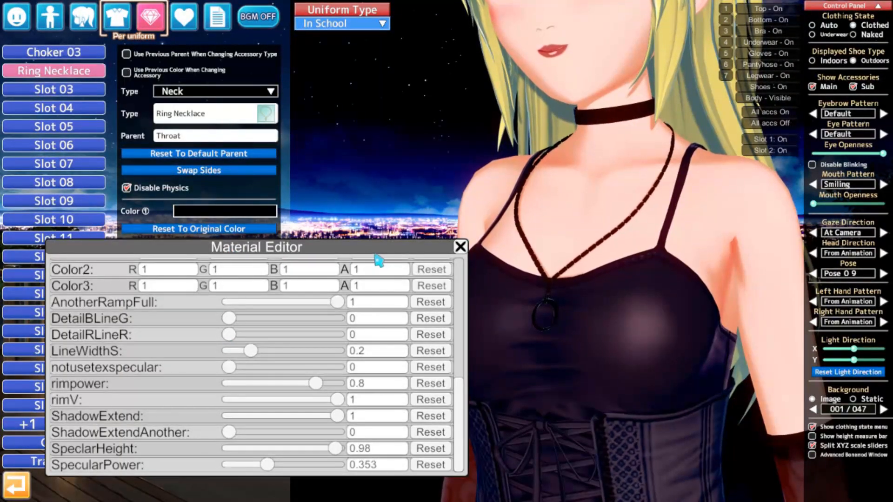
pyautogui.moveTo(375, 244); pyautogui.dragTo(328, 186)
pyautogui.moveTo(419, 331); pyautogui.dragTo(413, 264)
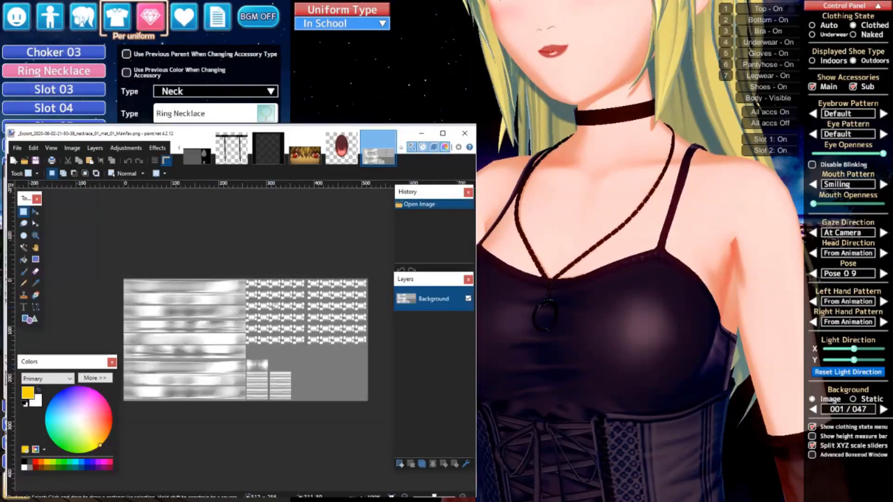
# Paint a vertical yellow stroke with a 13-pixel brush across all the grey bands of the necklace texture
pyautogui.keyDown('ctrl'); pyautogui.scroll(4, 178, 329); pyautogui.keyUp('ctrl')
pyautogui.keyDown('ctrl'); pyautogui.scroll(-4, 179, 329); pyautogui.keyUp('ctrl')
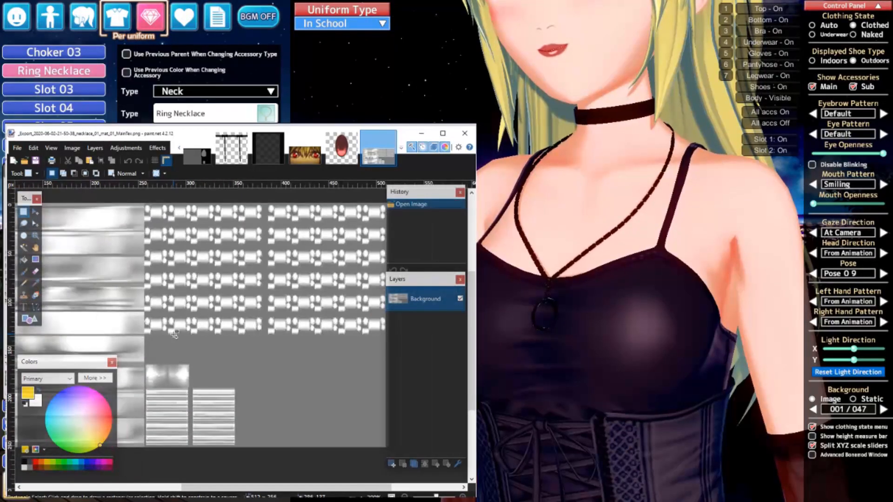
pyautogui.keyDown('ctrl'); pyautogui.scroll(-2, 274, 364); pyautogui.keyUp('ctrl')
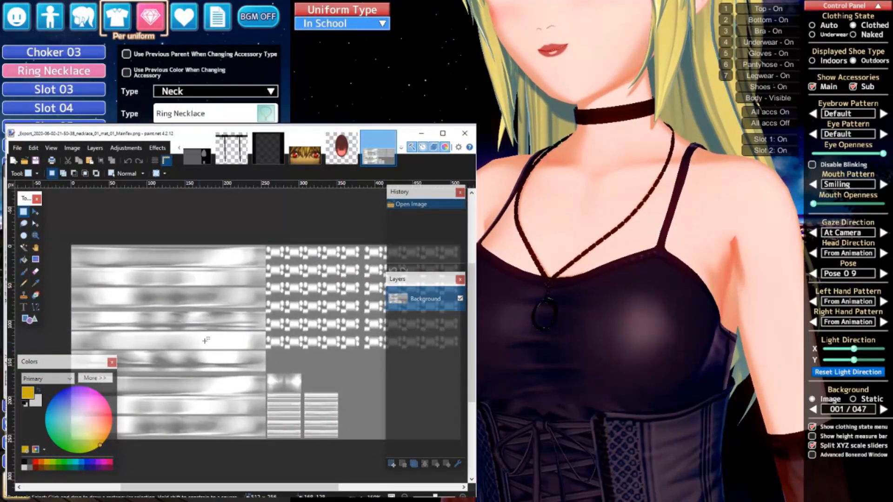
pyautogui.keyDown('ctrl'); pyautogui.scroll(-2, 200, 342); pyautogui.keyUp('ctrl')
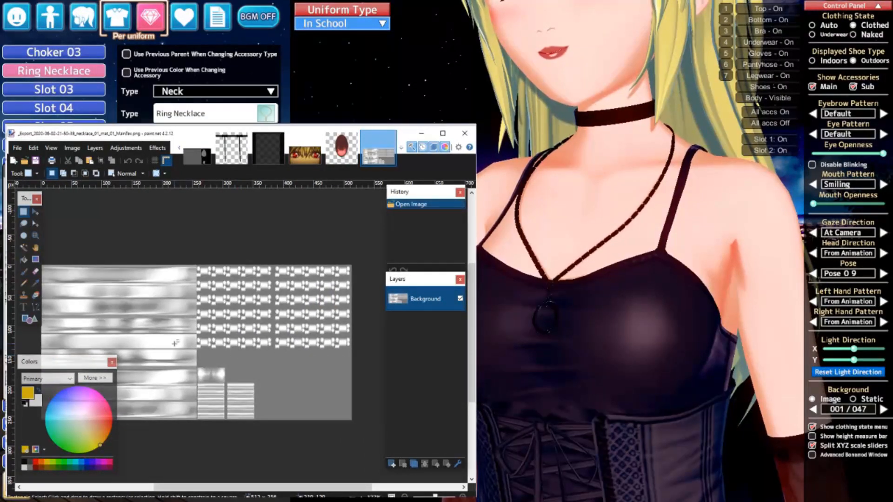
pyautogui.press('b')
pyautogui.moveTo(258, 350)
pyautogui.mouseDown(button='middle')
pyautogui.moveTo(215, 365)
pyautogui.moveTo(230, 366)
pyautogui.mouseUp(button='middle')
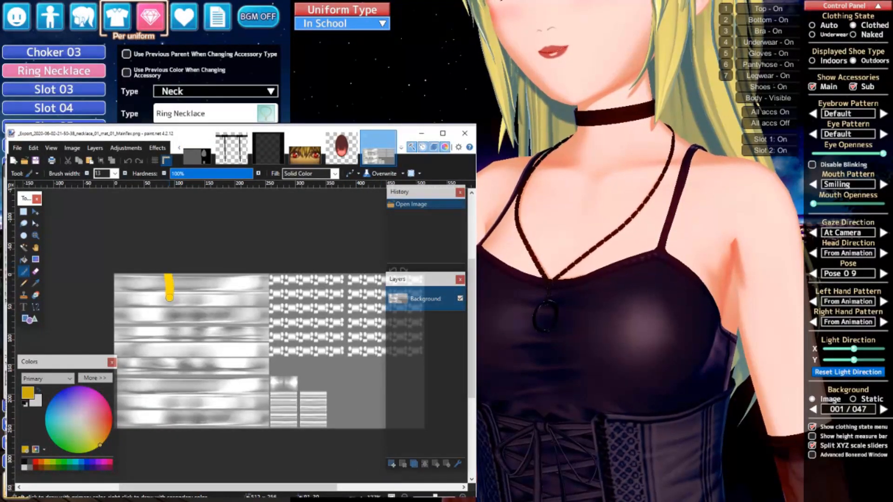
pyautogui.moveTo(166, 429); pyautogui.dragTo(167, 428)
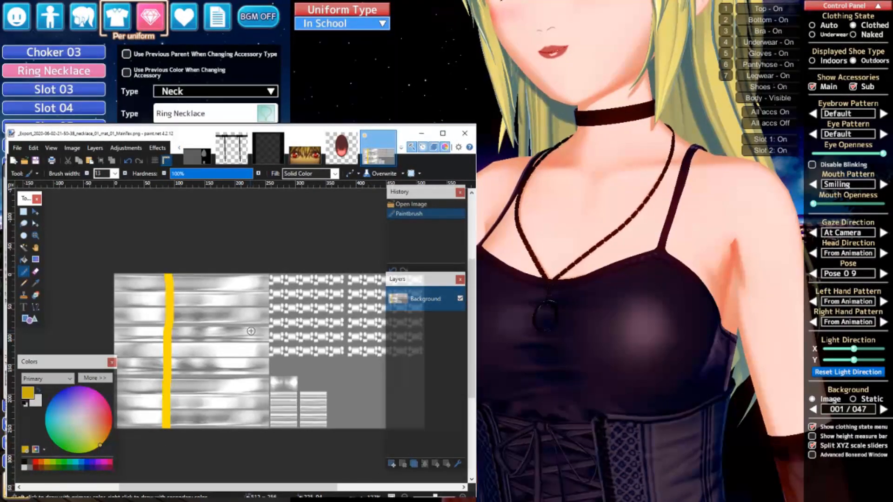
pyautogui.hotkey('ctrl', 'shift', 's')
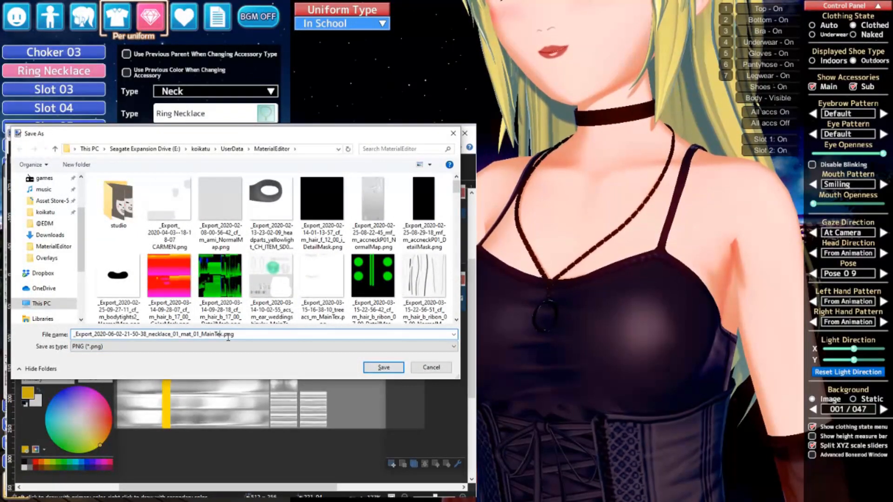
pyautogui.write('MIDA')
pyautogui.press('BackSpace')
pyautogui.press('BackSpace')
pyautogui.write('S')
pyautogui.press('Return')
pyautogui.click(246, 461)
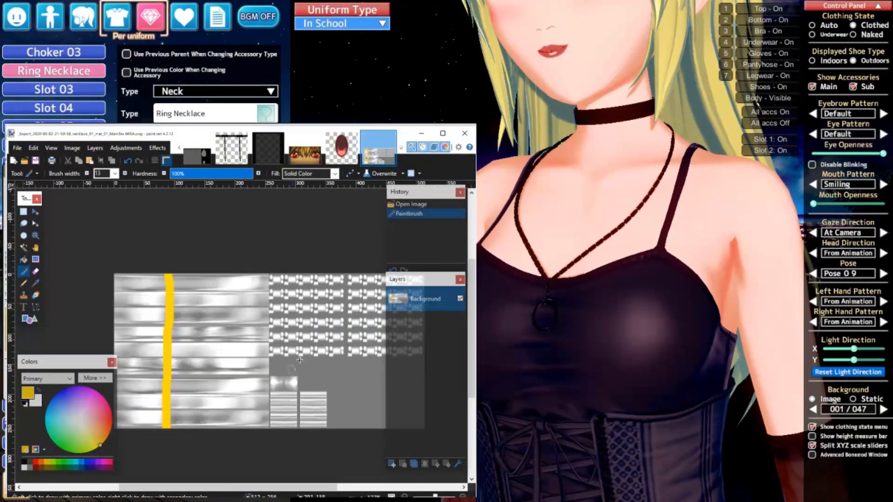
pyautogui.hotkey('alt', 'Tab')
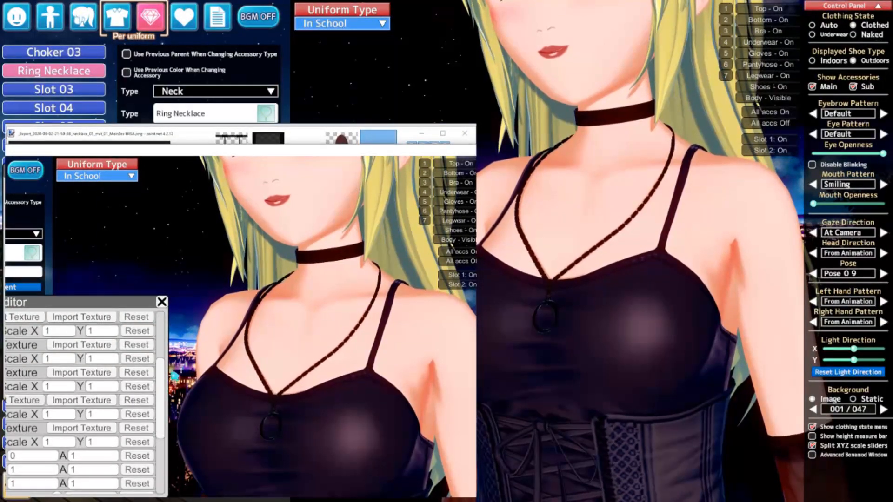
# Import the saved MISA necklace texture as the Ring Necklace material's MainTex, sorting the image files by date modified to find it
pyautogui.click(70, 401)
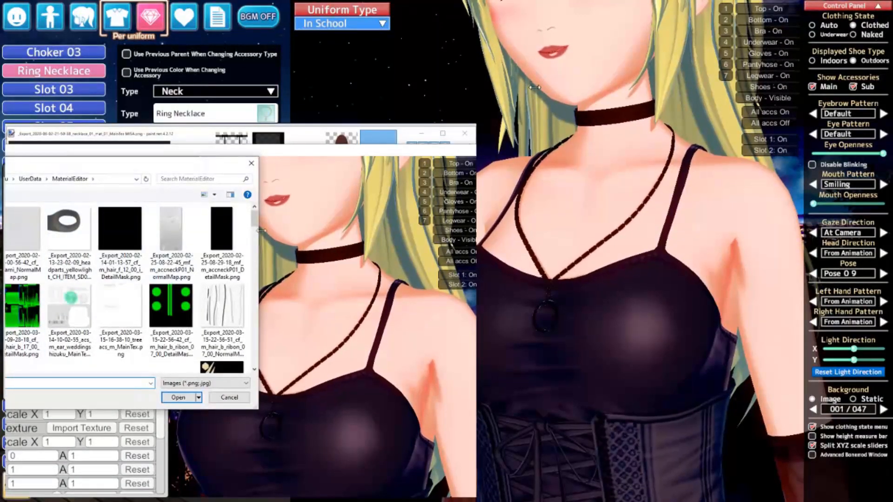
pyautogui.scroll(-1, 254, 225)
pyautogui.scroll(1, 254, 225)
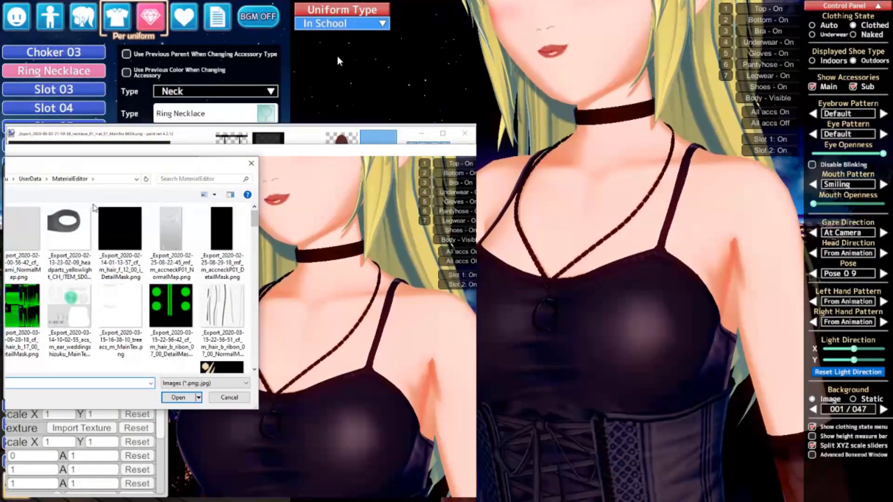
pyautogui.rightClick(96, 209)
pyautogui.moveTo(140, 222)
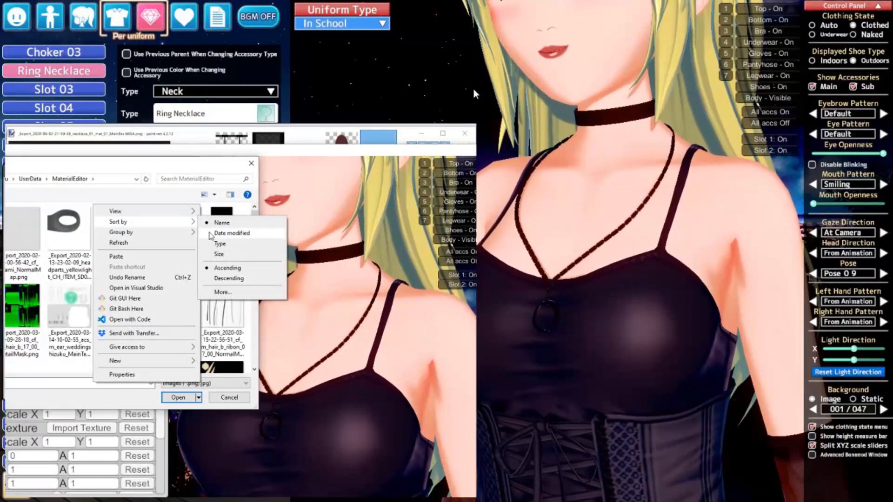
pyautogui.click(211, 234)
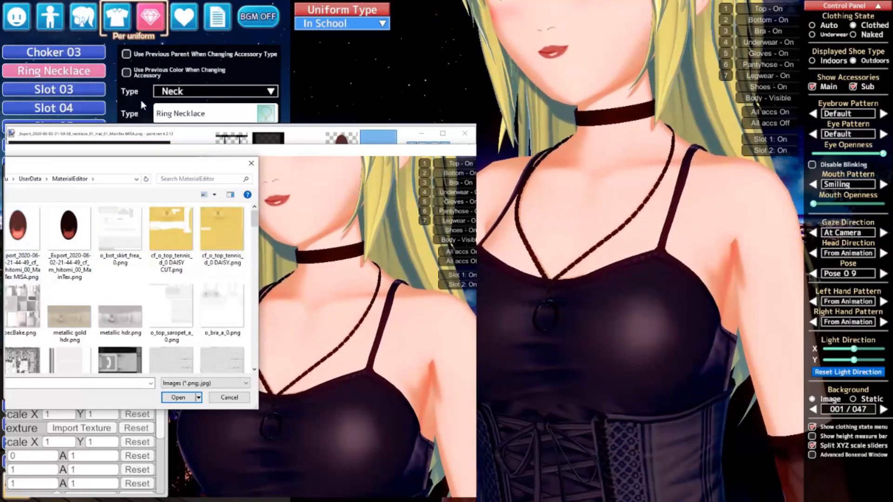
pyautogui.click(172, 368)
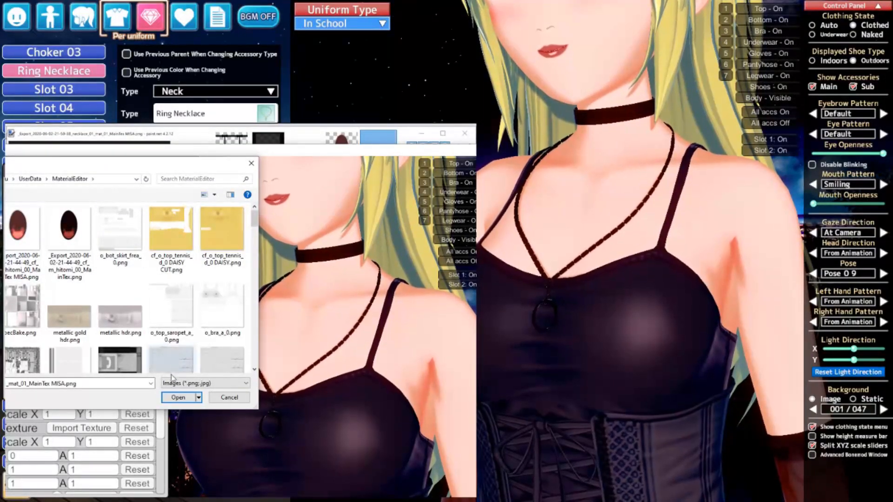
pyautogui.click(177, 398)
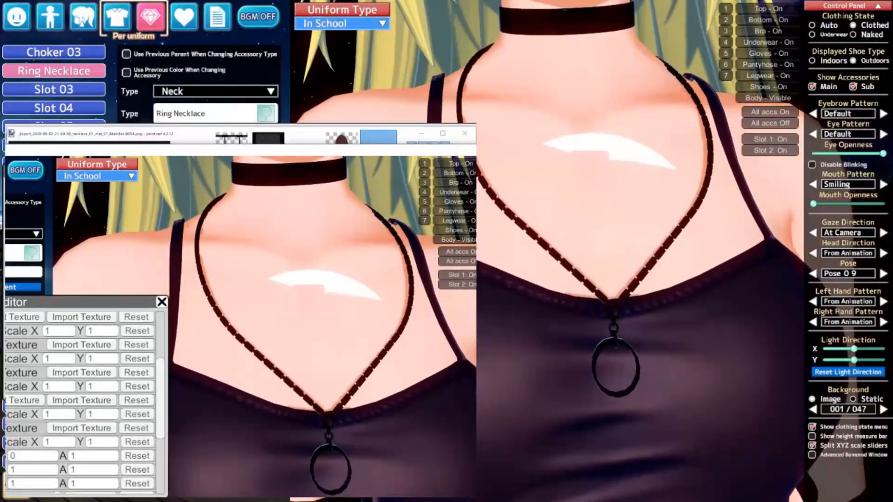
# Set the Ring Necklace's Color 1 to white with hue 0, saturation 0 and value 100
pyautogui.hotkey('alt', 'Tab')
pyautogui.moveTo(237, 319); pyautogui.dragTo(167, 317, button='middle')
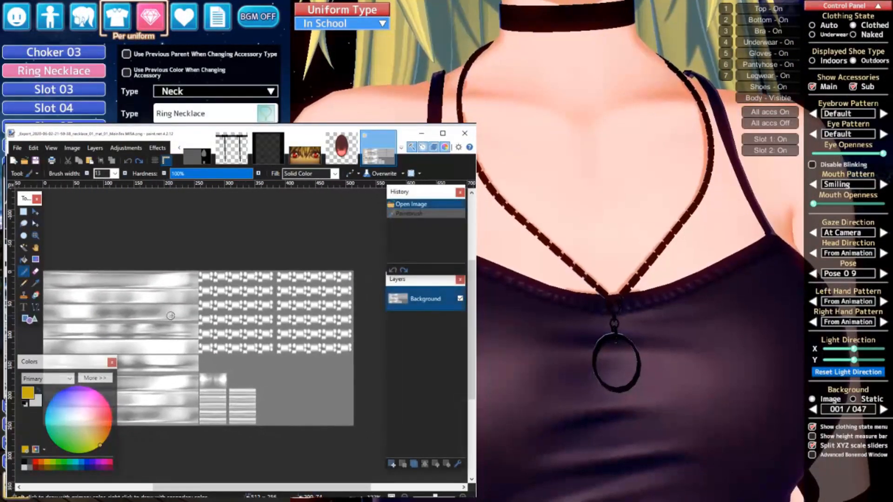
pyautogui.moveTo(227, 269)
pyautogui.mouseDown()
pyautogui.moveTo(257, 321)
pyautogui.moveTo(326, 279)
pyautogui.mouseUp()
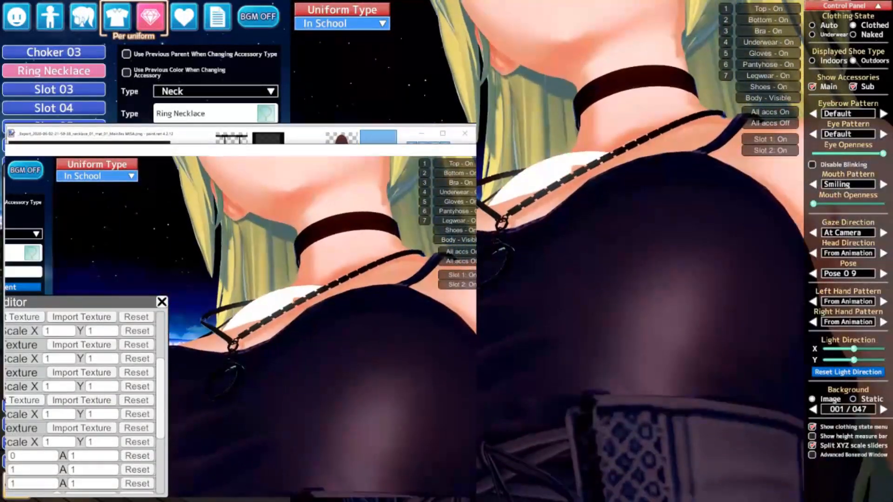
pyautogui.moveTo(605, 279); pyautogui.dragTo(577, 317)
pyautogui.moveTo(251, 168); pyautogui.dragTo(372, 233)
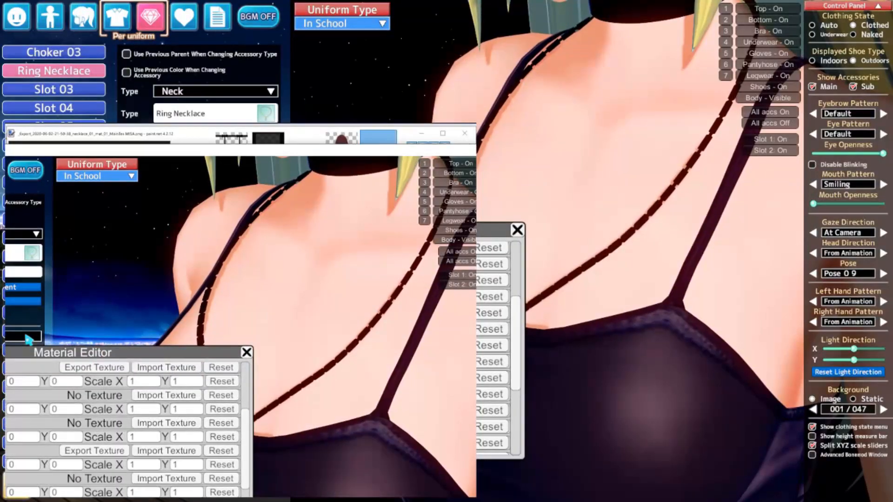
pyautogui.moveTo(171, 354); pyautogui.dragTo(85, 250)
pyautogui.moveTo(359, 455); pyautogui.dragTo(498, 456)
pyautogui.moveTo(521, 414); pyautogui.dragTo(539, 383)
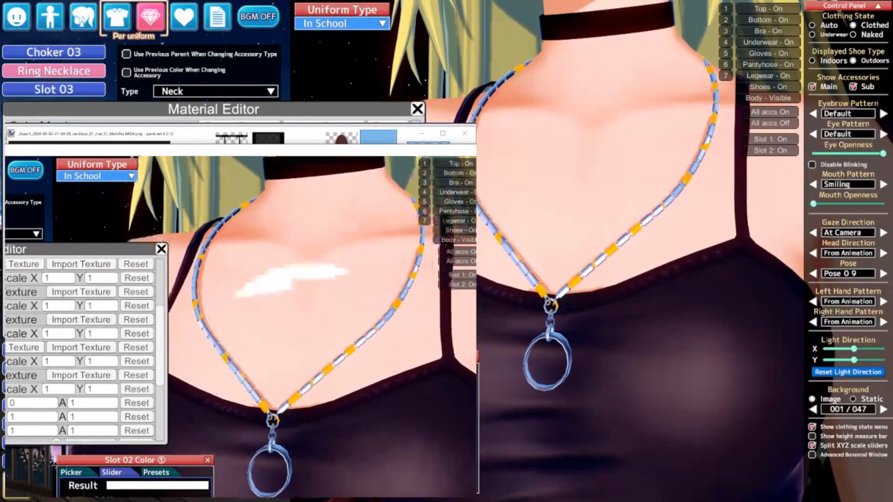
# Examine the chain and ring pendant up close to see where the painted yellow stroke falls on the necklace
pyautogui.scroll(10, 614, 298)
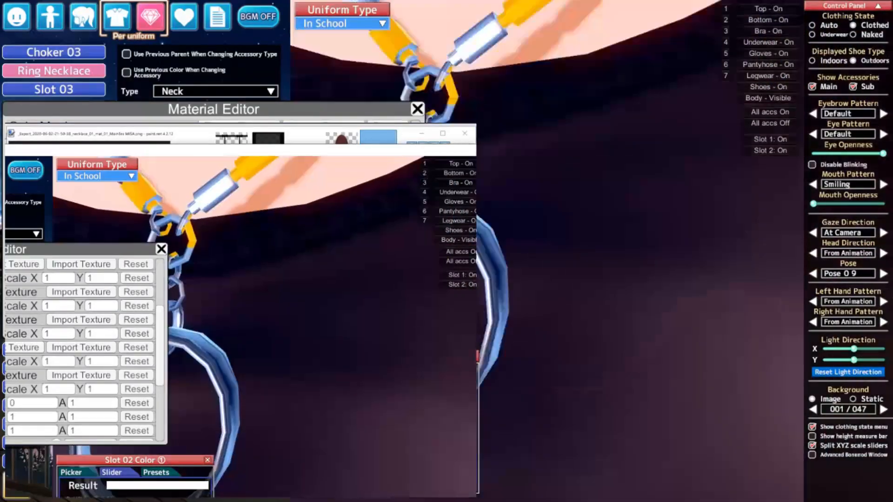
pyautogui.scroll(-5, 614, 298)
pyautogui.moveTo(614, 298); pyautogui.dragTo(652, 354)
pyautogui.scroll(-5, 629, 381)
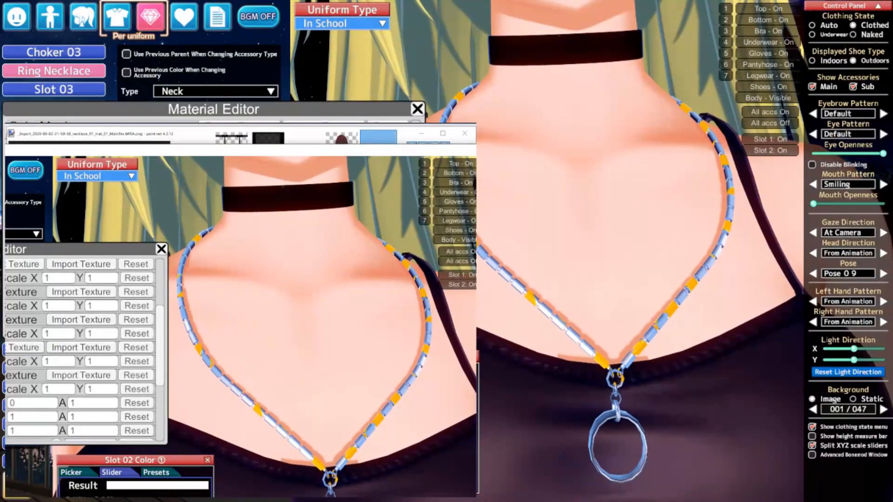
pyautogui.moveTo(597, 379)
pyautogui.mouseDown()
pyautogui.moveTo(575, 356)
pyautogui.moveTo(512, 349)
pyautogui.moveTo(651, 363)
pyautogui.moveTo(605, 370)
pyautogui.moveTo(597, 381)
pyautogui.mouseUp()
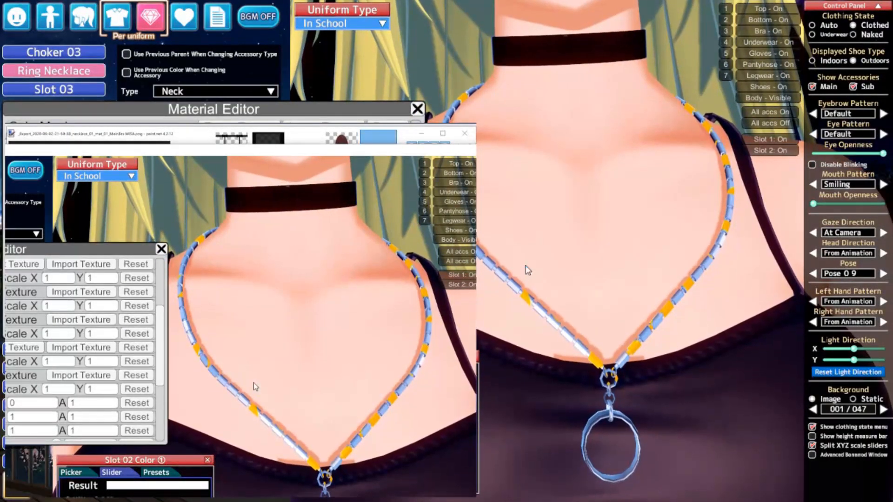
# Switch to paint.net and make a 256 × 256 pixel rectangle selection over the right half of the necklace texture
pyautogui.hotkey('alt', 'Tab')
pyautogui.hotkey('ctrl', 'z')
pyautogui.press('s')
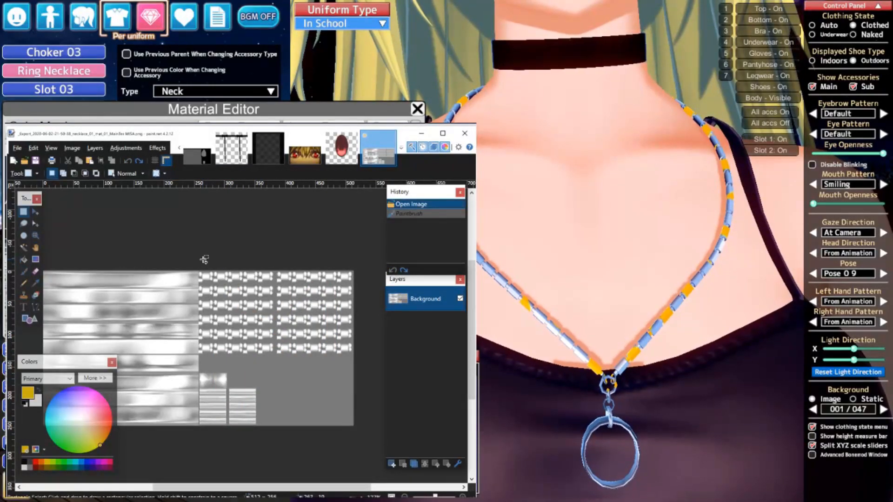
pyautogui.keyDown('ctrl'); pyautogui.scroll(8, 193, 273); pyautogui.keyUp('ctrl')
pyautogui.moveTo(184, 271); pyautogui.dragTo(195, 244)
pyautogui.keyDown('ctrl'); pyautogui.scroll(-8, 288, 369); pyautogui.keyUp('ctrl')
pyautogui.scroll(-3, 287, 368)
pyautogui.keyDown('ctrl'); pyautogui.scroll(-2, 287, 367); pyautogui.keyUp('ctrl')
pyautogui.moveTo(161, 302); pyautogui.dragTo(374, 378)
pyautogui.hscroll(2, 225, 242)
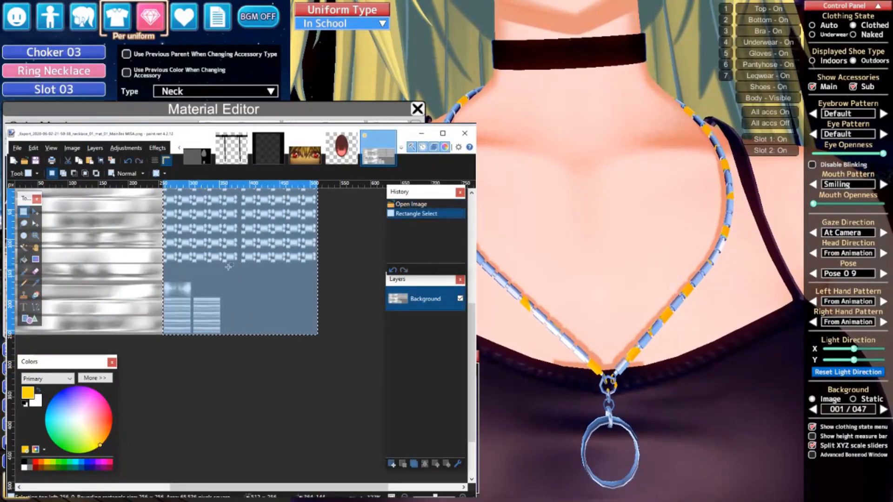
# Darken the selected half of the necklace texture with Brightness / Contrast, using near-minimum brightness and reduced contrast, and clear the selection
pyautogui.moveTo(228, 267); pyautogui.dragTo(226, 335, button='middle')
pyautogui.click(25, 405)
pyautogui.click(129, 149)
pyautogui.click(142, 195)
pyautogui.moveTo(223, 285); pyautogui.dragTo(378, 338)
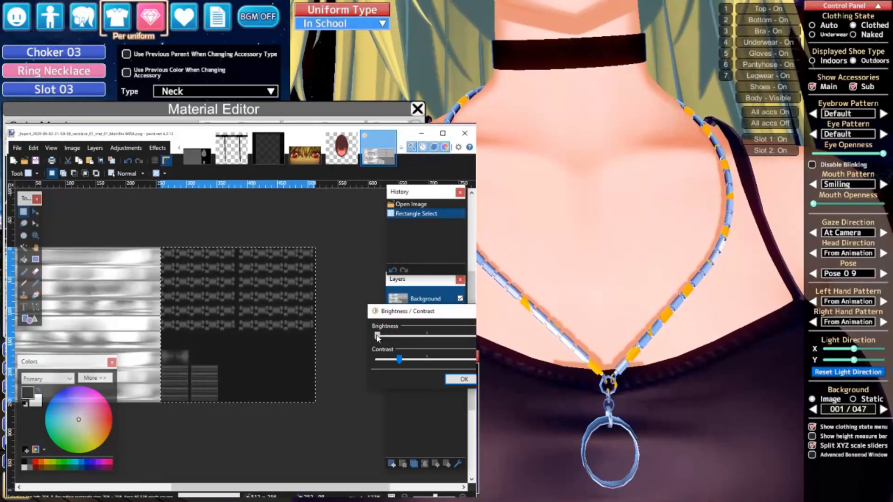
pyautogui.click(462, 380)
pyautogui.click(245, 348)
pyautogui.moveTo(244, 348); pyautogui.dragTo(307, 361, button='middle')
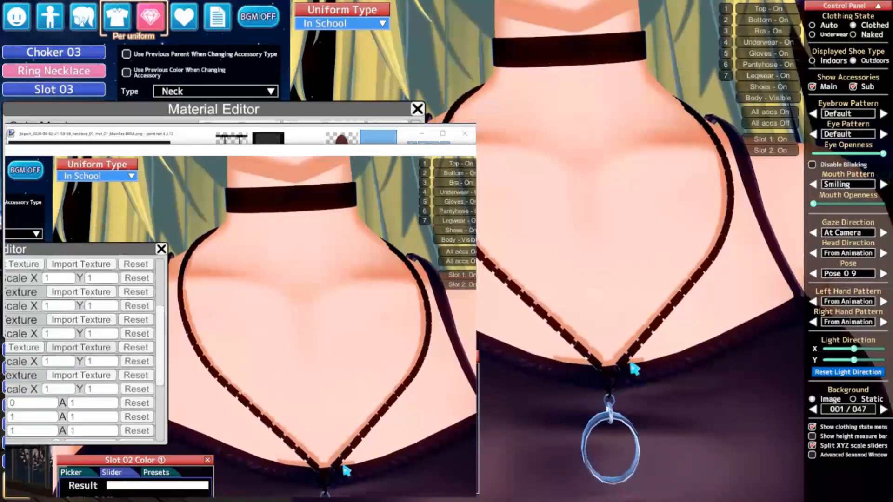
# Examine the recolored necklace on the character and close the Material Editor
pyautogui.moveTo(635, 369)
pyautogui.mouseDown()
pyautogui.moveTo(744, 371)
pyautogui.moveTo(768, 363)
pyautogui.moveTo(618, 371)
pyautogui.mouseUp()
pyautogui.moveTo(521, 421); pyautogui.dragTo(559, 421)
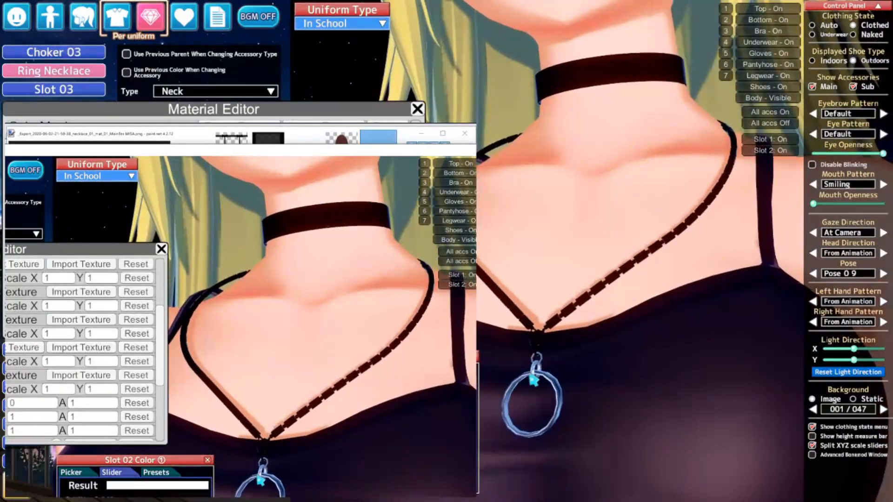
pyautogui.moveTo(559, 421); pyautogui.dragTo(558, 344, button='middle')
pyautogui.scroll(-10, 591, 279)
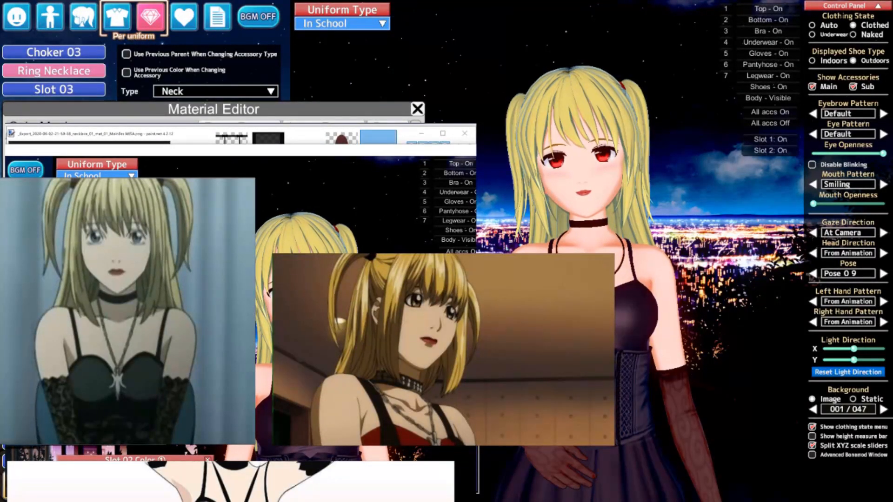
pyautogui.click(421, 112)
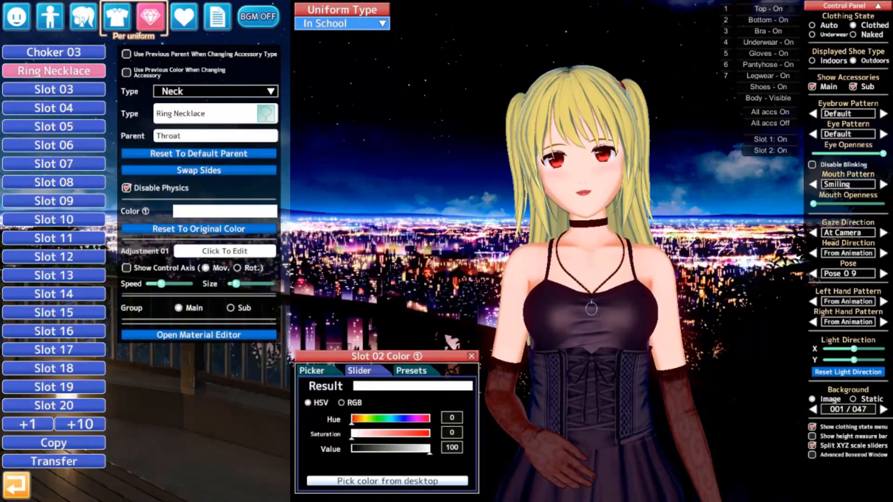
# Examine the character's whole outfit from several angles, with the necklace and corset up close
pyautogui.moveTo(558, 260)
pyautogui.mouseDown()
pyautogui.moveTo(711, 261)
pyautogui.moveTo(591, 260)
pyautogui.mouseUp()
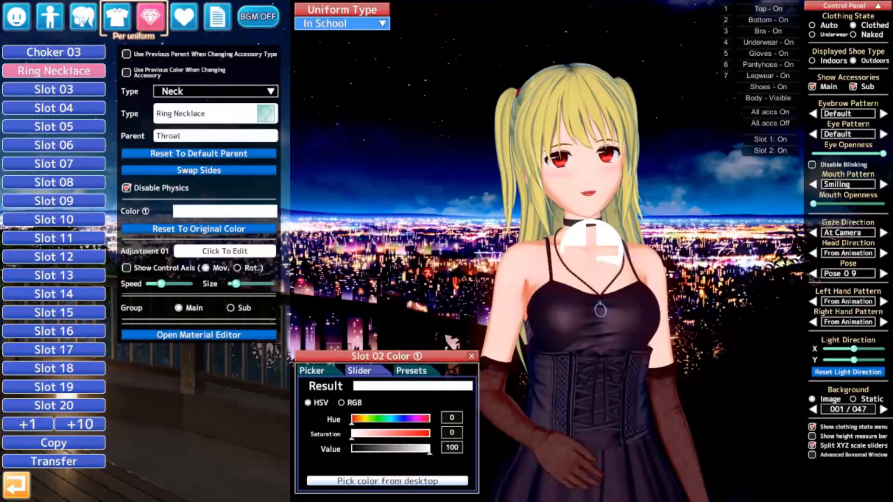
pyautogui.press('r')
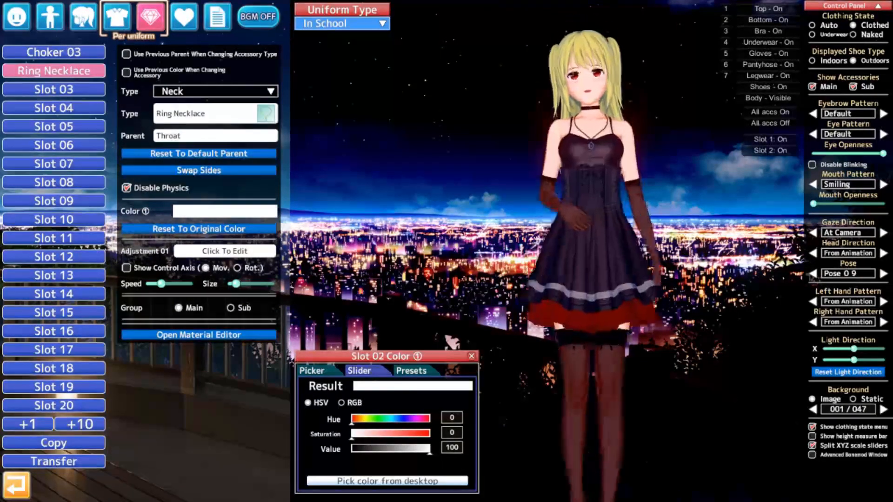
pyautogui.scroll(5, 602, 248)
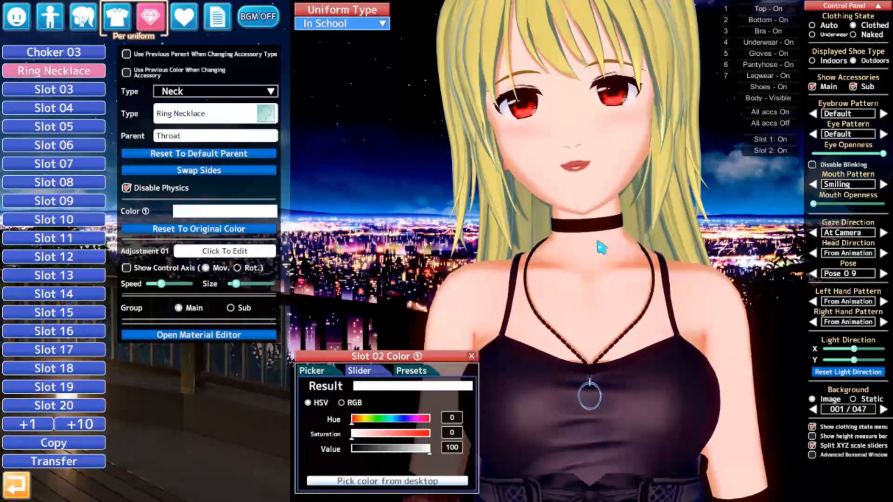
pyautogui.moveTo(602, 248)
pyautogui.mouseDown()
pyautogui.moveTo(728, 248)
pyautogui.moveTo(581, 248)
pyautogui.mouseUp()
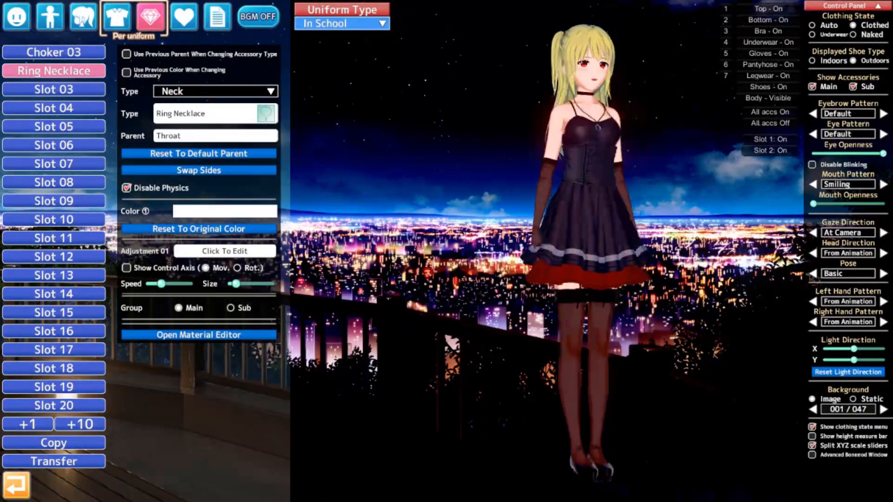
pyautogui.moveTo(581, 251); pyautogui.dragTo(558, 251)
pyautogui.scroll(5, 670, 305)
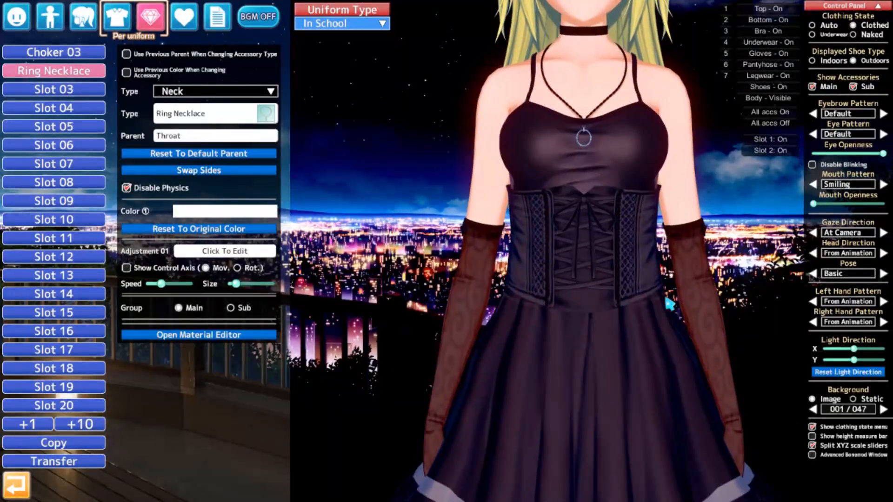
pyautogui.scroll(3, 652, 284)
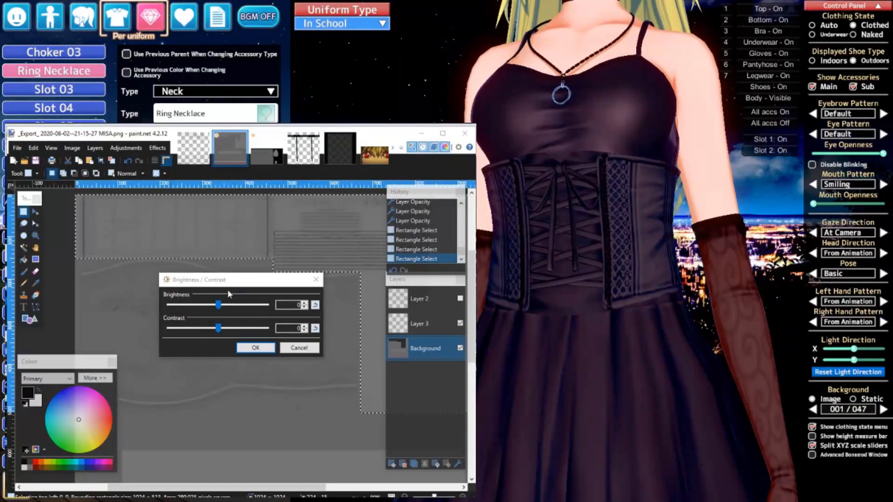
pyautogui.click(271, 284)
pyautogui.moveTo(264, 284); pyautogui.dragTo(498, 290)
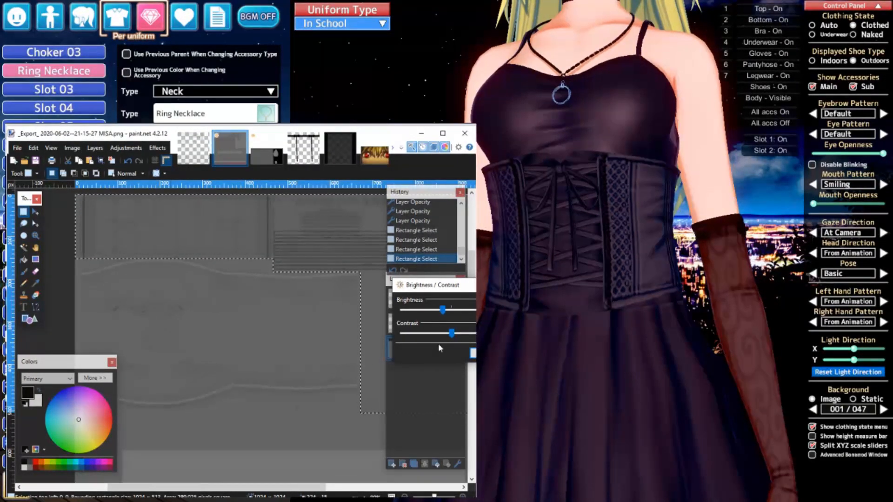
pyautogui.press('Return')
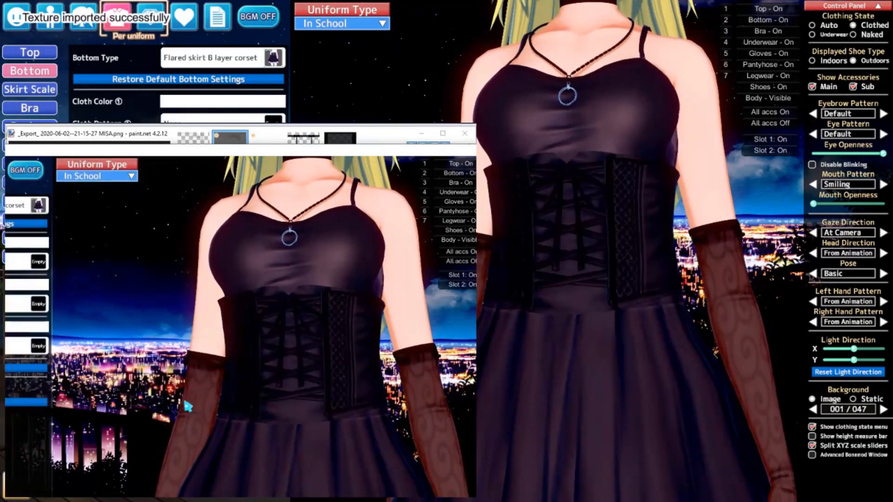
pyautogui.moveTo(568, 279)
pyautogui.mouseDown()
pyautogui.moveTo(674, 279)
pyautogui.moveTo(484, 279)
pyautogui.moveTo(540, 279)
pyautogui.mouseUp()
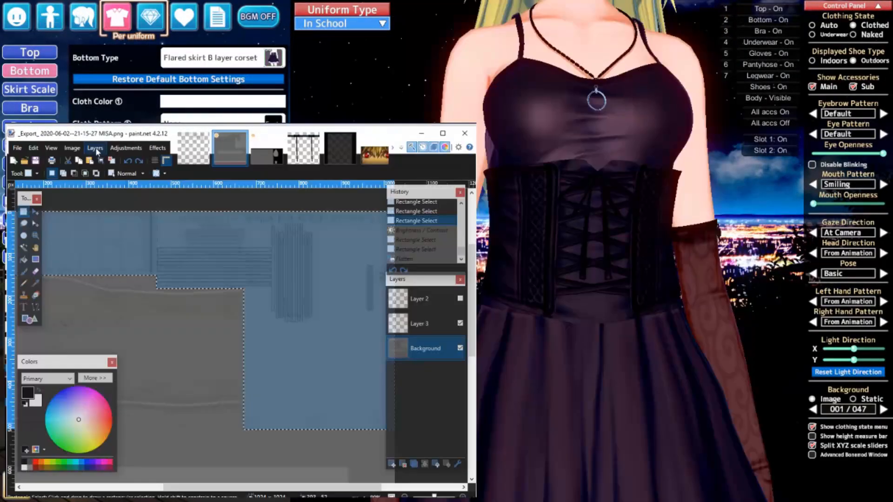
# Apply Brightness / Contrast to the selected corset areas of the Background layer with a milder brightness reduction and unchanged contrast
pyautogui.click(115, 148)
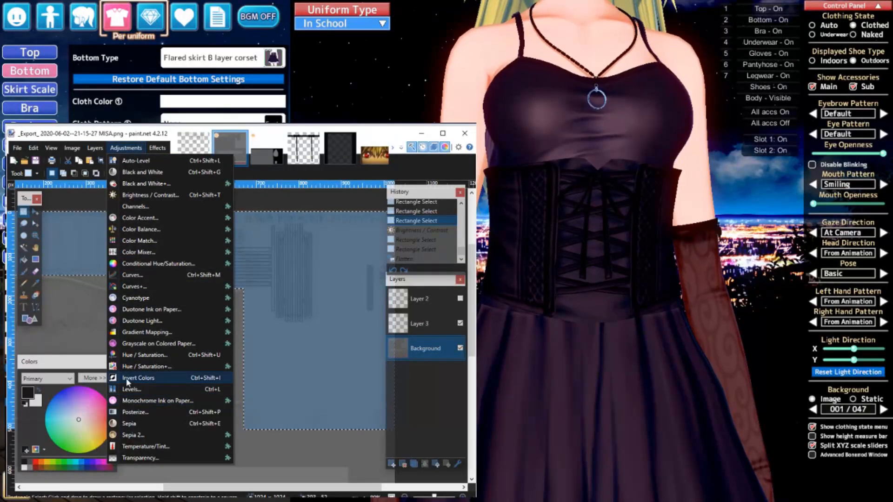
pyautogui.click(145, 196)
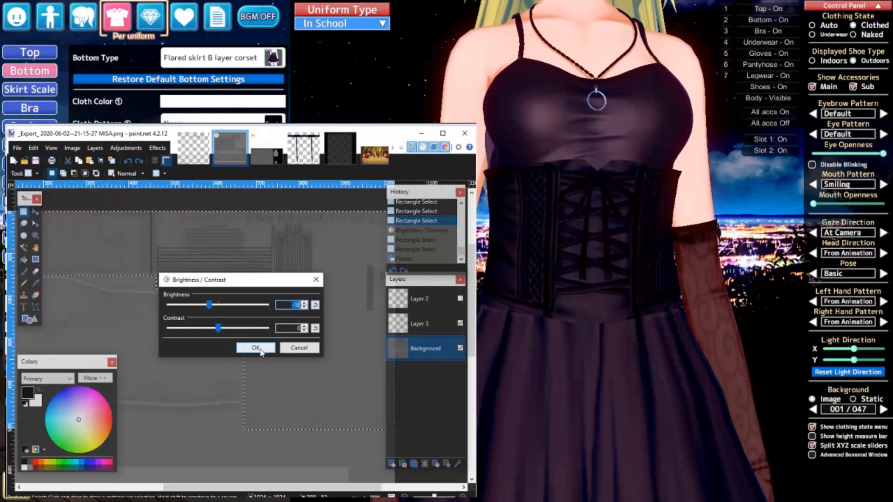
pyautogui.moveTo(208, 306); pyautogui.dragTo(212, 308)
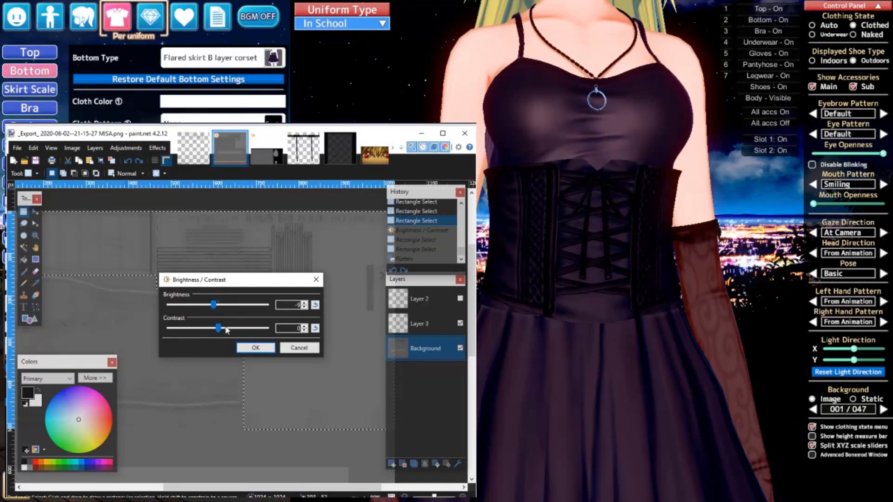
pyautogui.click(244, 350)
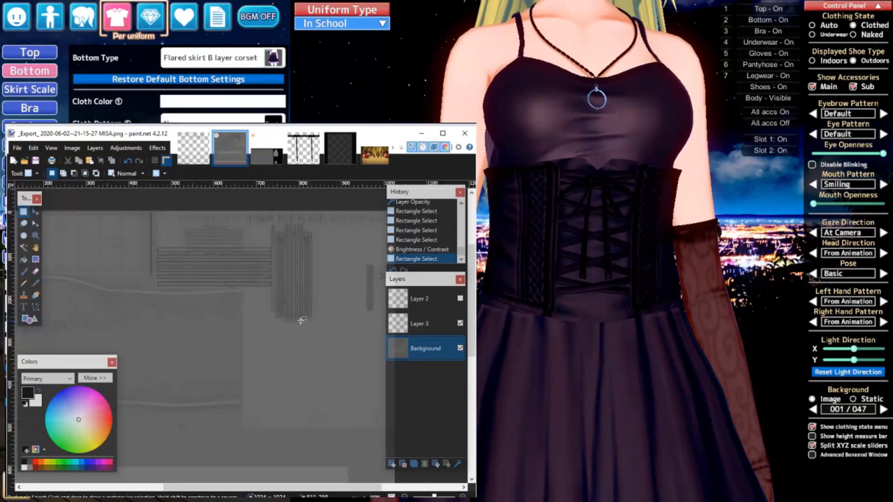
# Flatten and save the corset texture, and undo the flattening to restore its layers
pyautogui.keyDown('ctrl'); pyautogui.scroll(-1, 263, 321); pyautogui.keyUp('ctrl')
pyautogui.hotkey('ctrl', 'shift', 'f')
pyautogui.hotkey('ctrl', 's')
pyautogui.hotkey('ctrl', 'z')
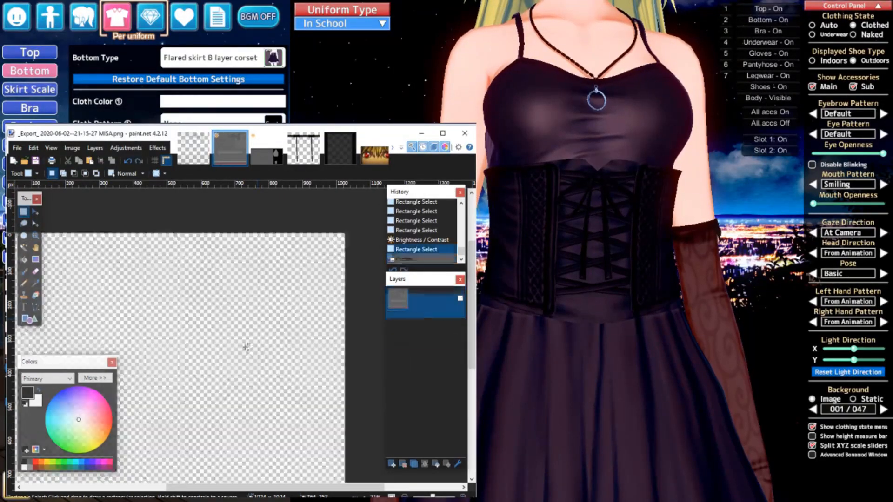
# Switch to the character maker and open the Material Editor for the outdoor Middle Heel Pumps
pyautogui.click(545, 312)
pyautogui.moveTo(651, 285); pyautogui.dragTo(321, 285)
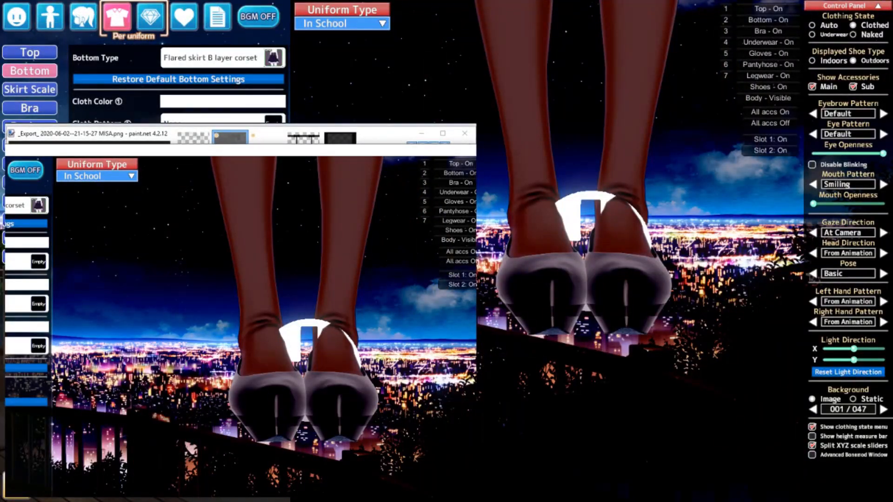
pyautogui.moveTo(545, 312); pyautogui.dragTo(544, 279, button='right')
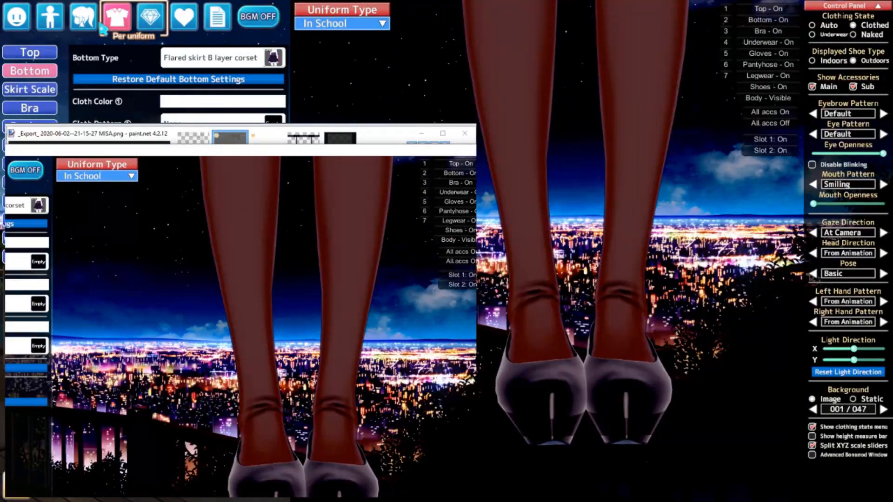
pyautogui.click(30, 238)
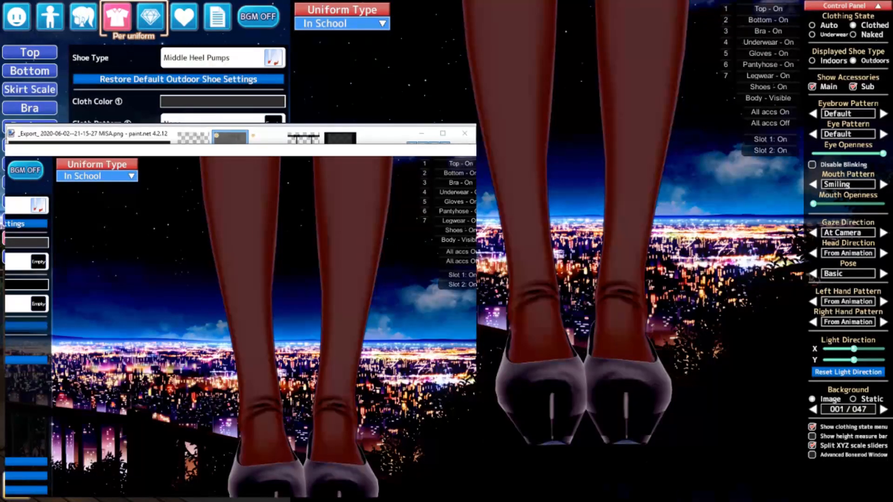
pyautogui.click(27, 326)
pyautogui.moveTo(34, 367); pyautogui.dragTo(27, 255)
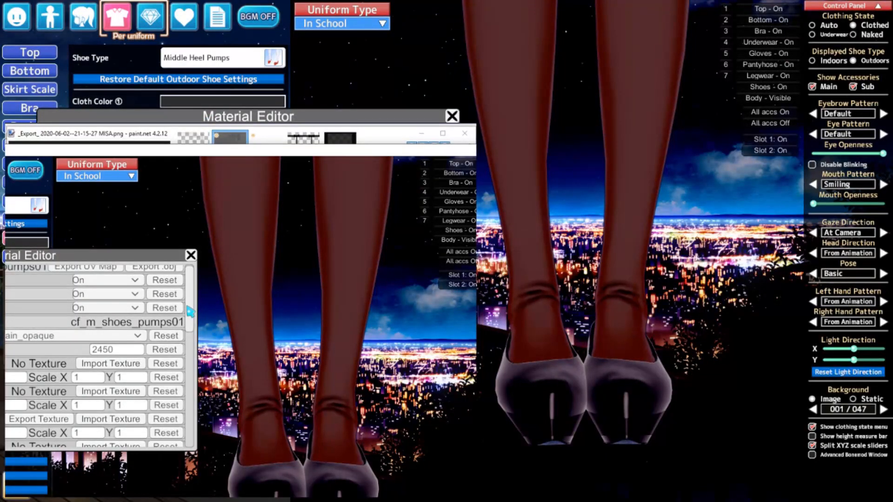
# Darken the pumps by lowering the material slider with the value 0.6 to about 0.37
pyautogui.scroll(-6, 190, 310)
pyautogui.scroll(-5, 181, 386)
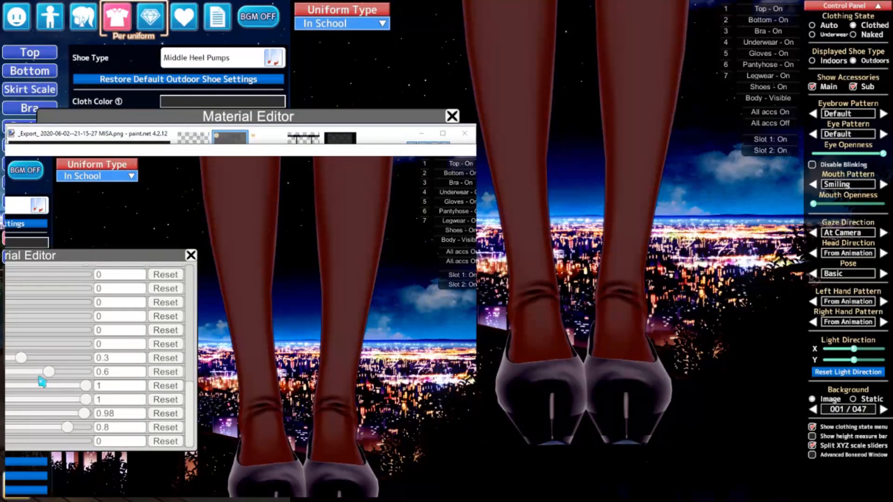
pyautogui.moveTo(516, 375); pyautogui.dragTo(627, 378)
pyautogui.moveTo(50, 372); pyautogui.dragTo(33, 376)
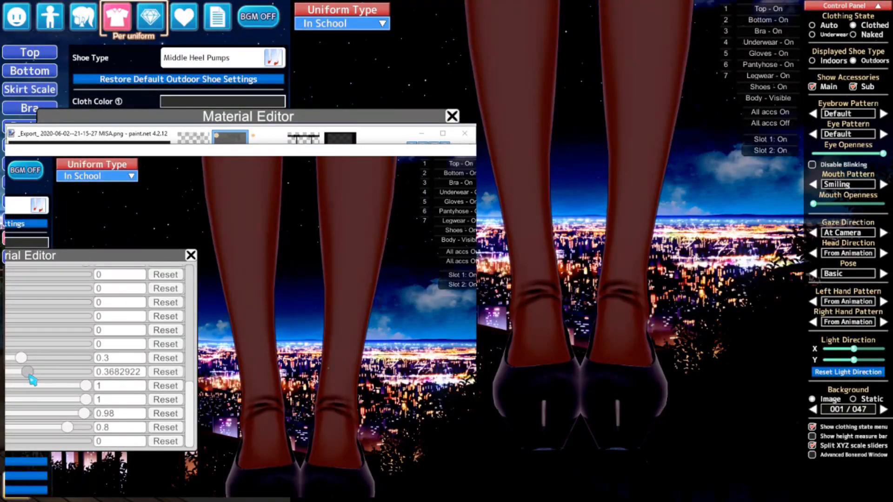
pyautogui.moveTo(569, 330); pyautogui.dragTo(555, 330)
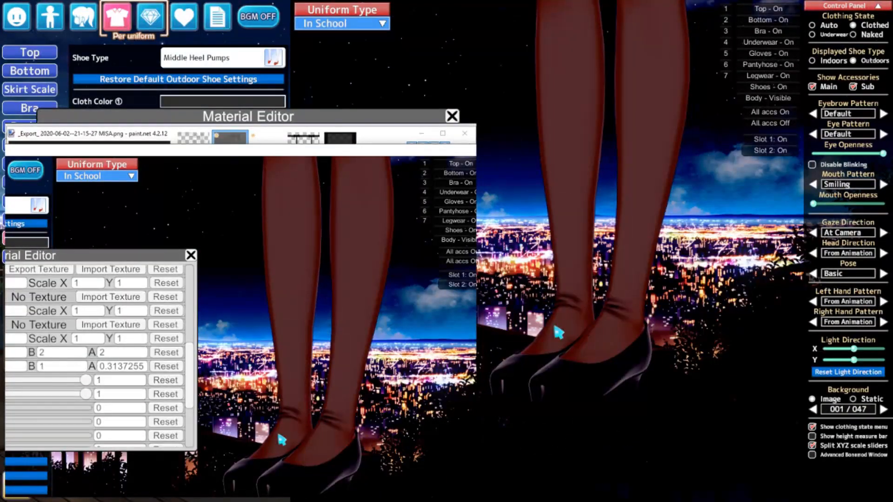
# Raise the pumps' 0.8 material slider to about 0.90 and the 0.3 slider to about 0.40, and close the Material Editor
pyautogui.scroll(-10, 100, 358)
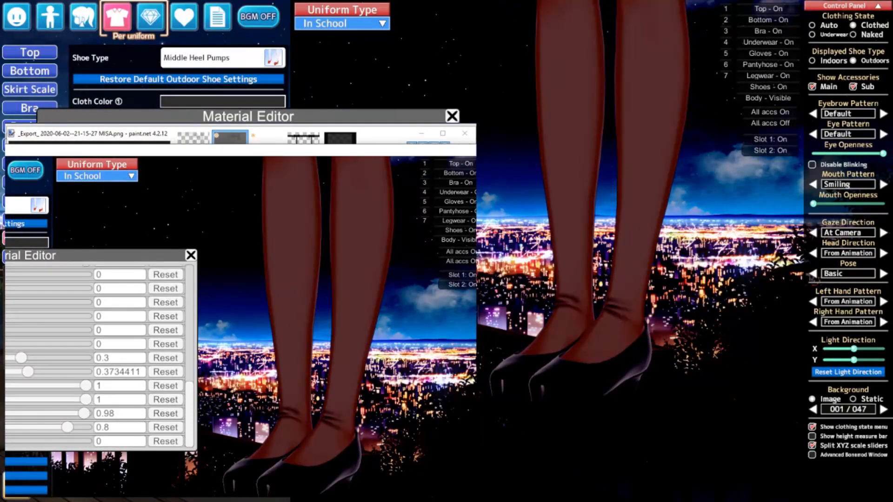
pyautogui.moveTo(68, 433)
pyautogui.mouseDown()
pyautogui.moveTo(88, 429)
pyautogui.moveTo(36, 427)
pyautogui.moveTo(77, 430)
pyautogui.mouseUp()
pyautogui.moveTo(23, 358)
pyautogui.mouseDown()
pyautogui.moveTo(50, 358)
pyautogui.moveTo(11, 357)
pyautogui.moveTo(56, 358)
pyautogui.moveTo(34, 356)
pyautogui.mouseUp()
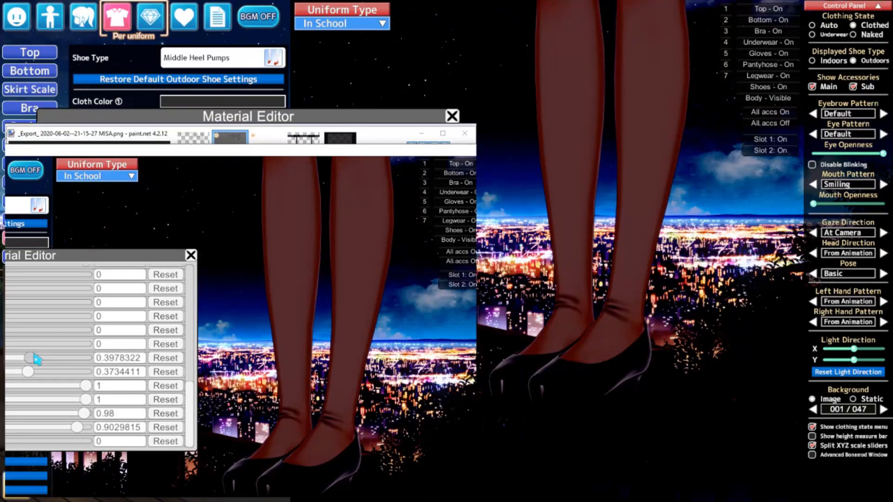
pyautogui.click(191, 256)
# Start saving the character with a new image and set the picture type to Character Card
pyautogui.moveTo(193, 297); pyautogui.dragTo(193, 335, button='right')
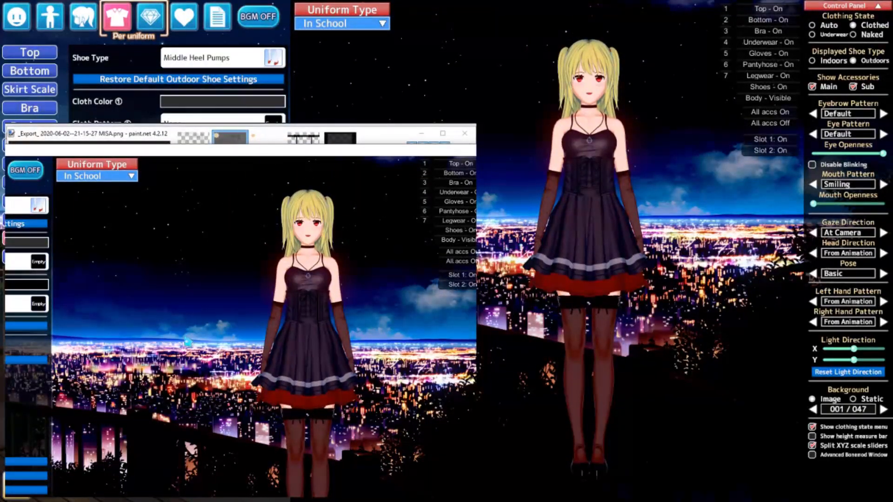
pyautogui.scroll(2, 186, 340)
pyautogui.click(217, 16)
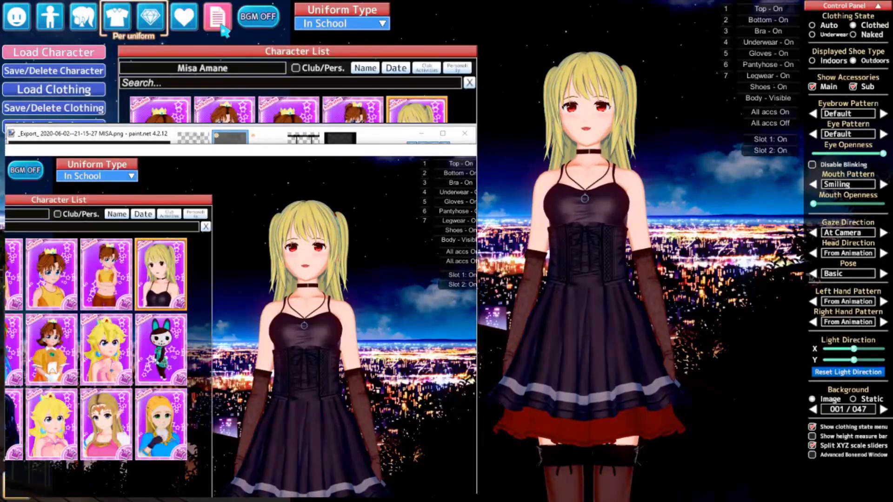
pyautogui.click(79, 71)
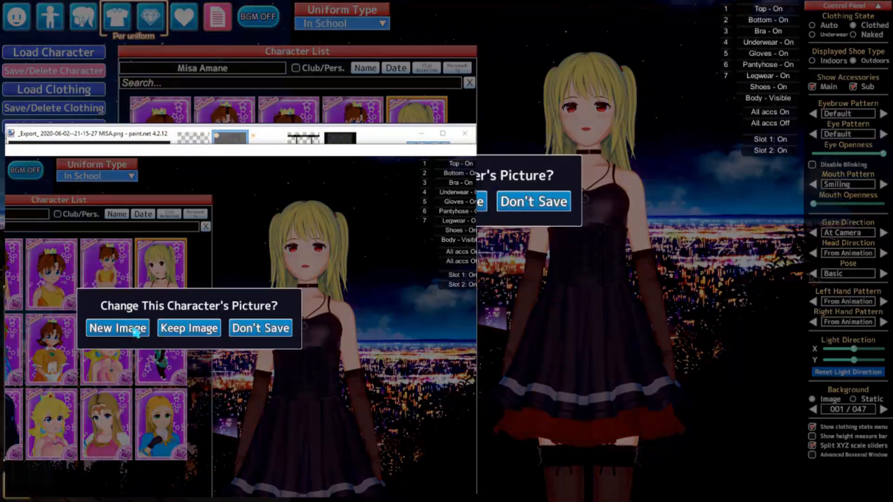
pyautogui.click(133, 329)
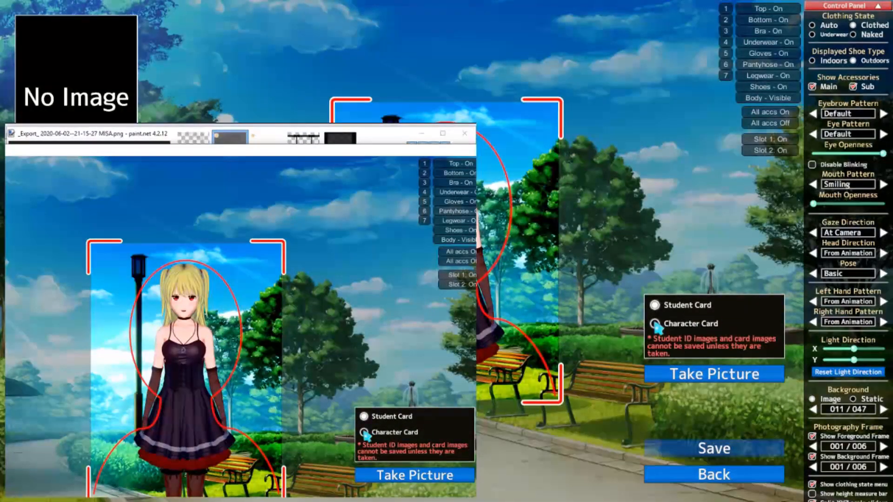
pyautogui.click(655, 324)
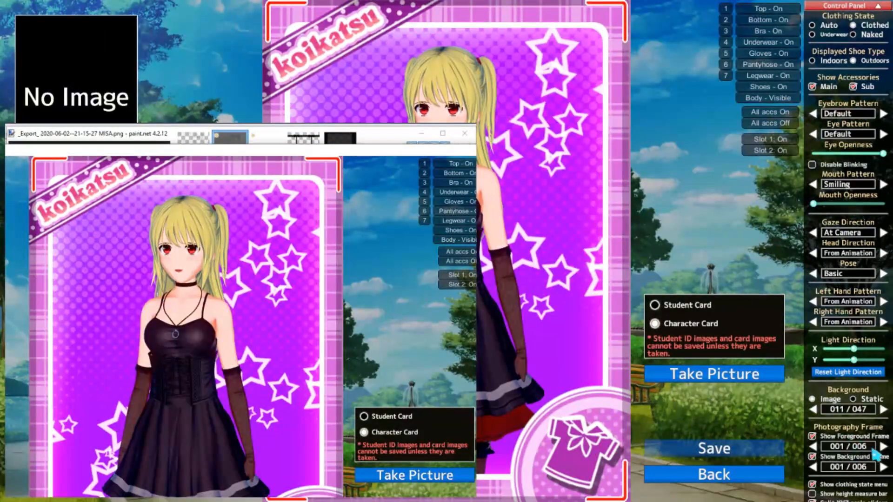
# Try the alternative foreground photography frames on the character card and return to frame 001
pyautogui.click(883, 447)
pyautogui.click(883, 447)
pyautogui.click(883, 447)
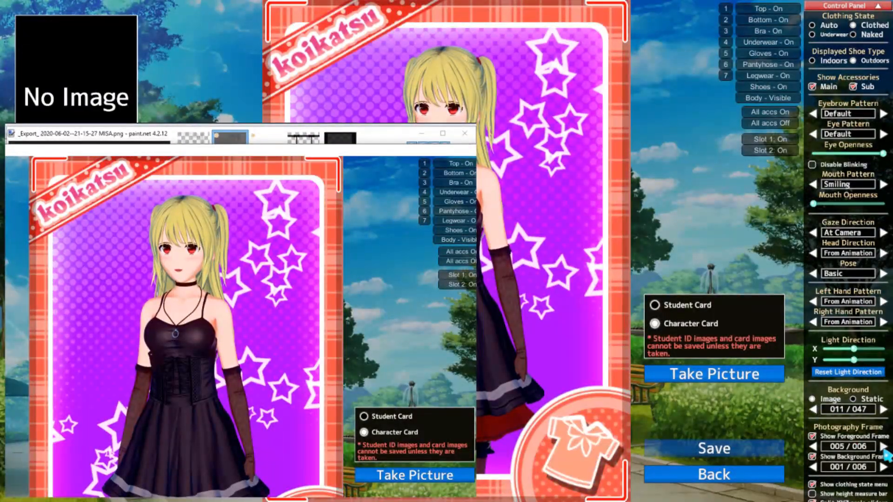
pyautogui.click(884, 447)
pyautogui.click(883, 446)
pyautogui.click(883, 446)
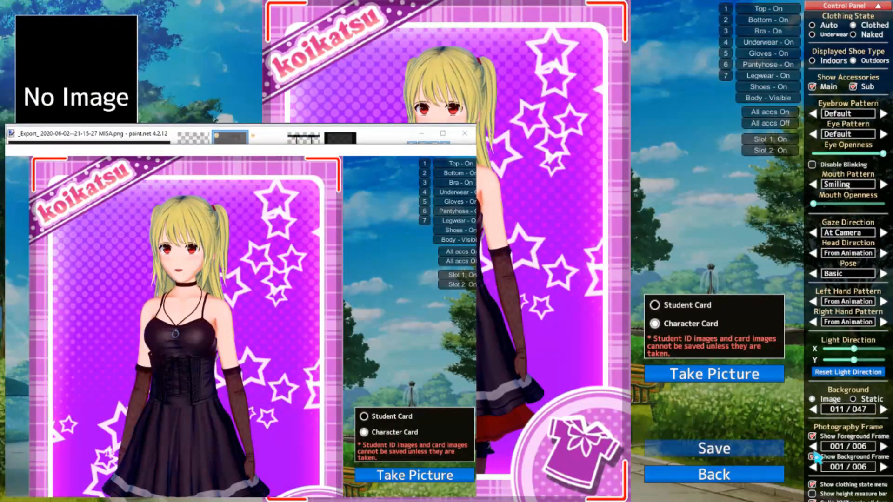
# Try the alternative background photography frames on the character card and return to frame 001
pyautogui.click(884, 467)
pyautogui.click(883, 467)
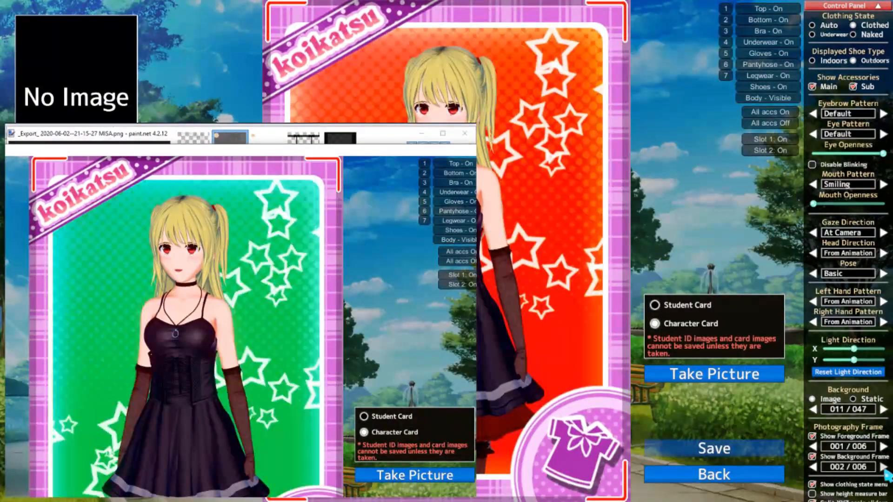
pyautogui.click(884, 467)
pyautogui.click(883, 467)
pyautogui.click(884, 467)
pyautogui.click(883, 467)
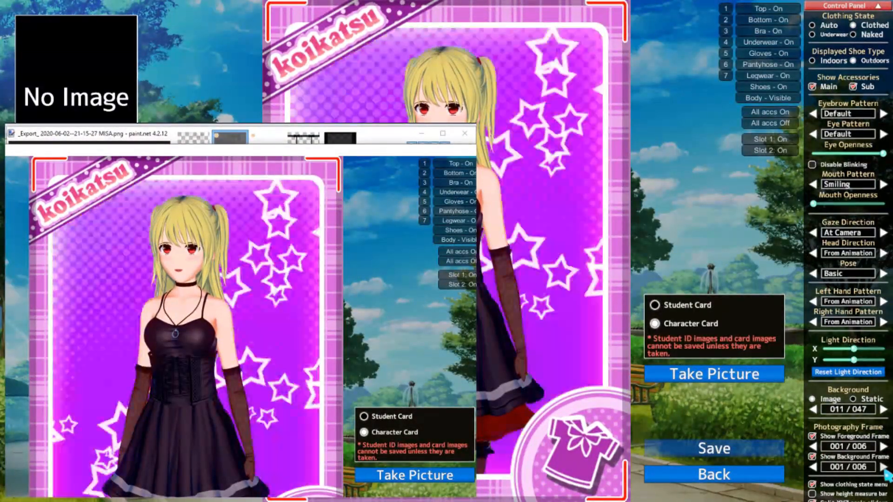
# Frame the character up close in Pose 3 0, take the card picture and save the character
pyautogui.moveTo(489, 318); pyautogui.dragTo(590, 322)
pyautogui.moveTo(560, 280); pyautogui.dragTo(595, 281, button='right')
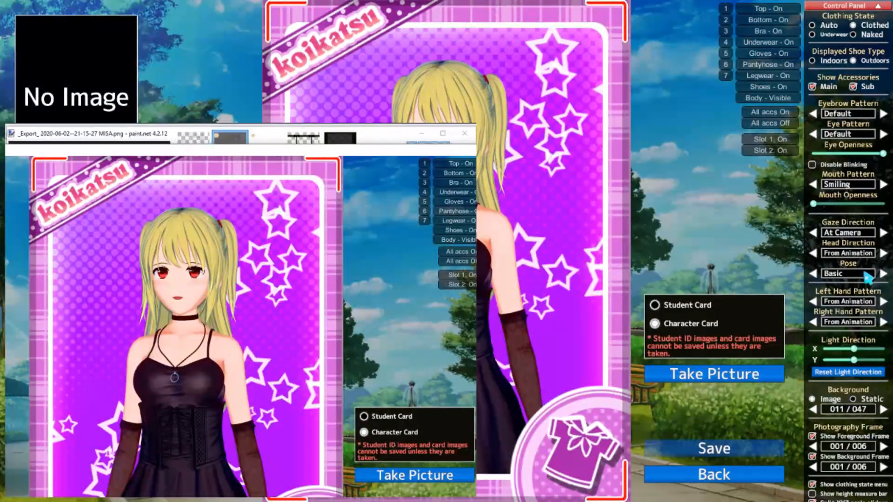
pyautogui.click(869, 277)
pyautogui.scroll(-3, 851, 335)
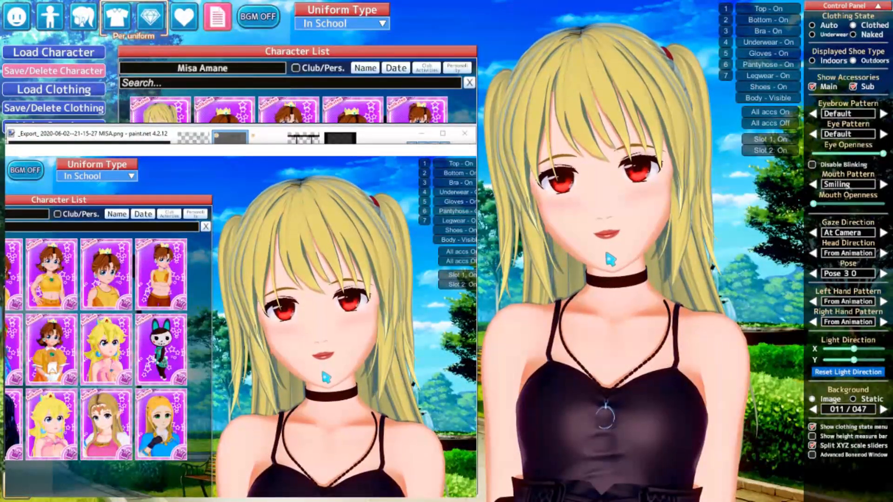
# Examine the posed character at full length and up close against the park background
pyautogui.moveTo(583, 265); pyautogui.dragTo(677, 339, button='right')
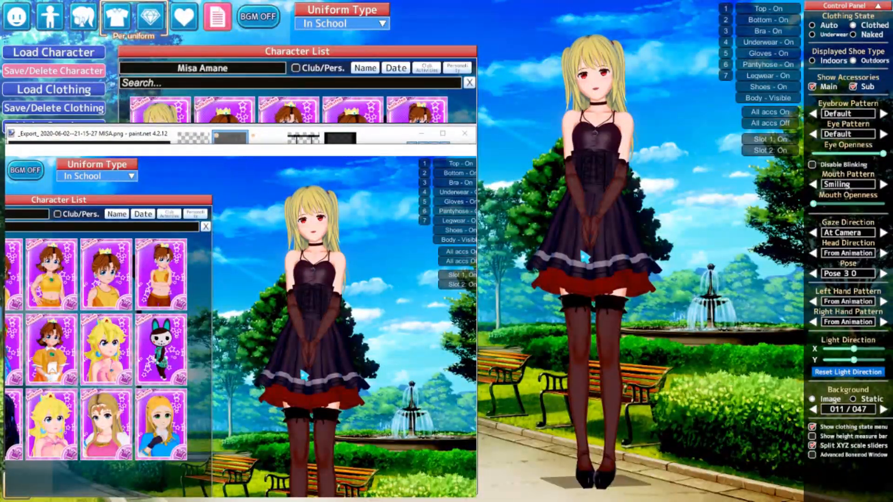
pyautogui.moveTo(640, 262); pyautogui.dragTo(698, 263)
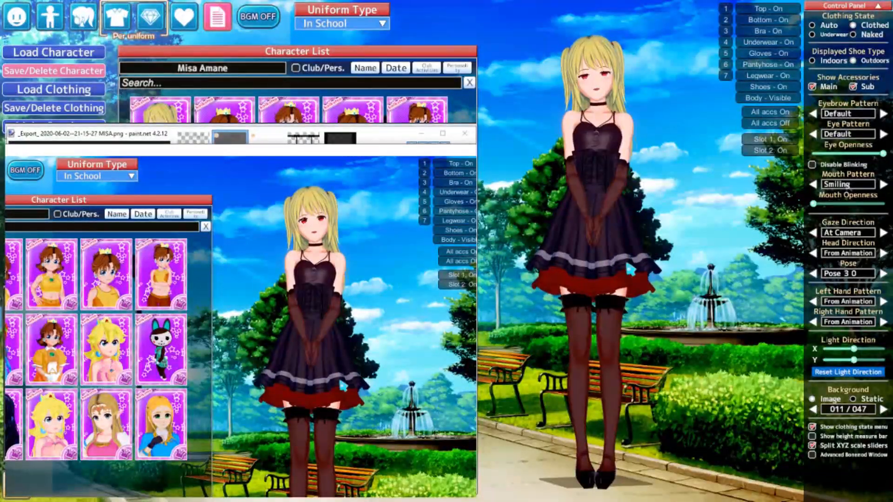
pyautogui.scroll(10, 611, 279)
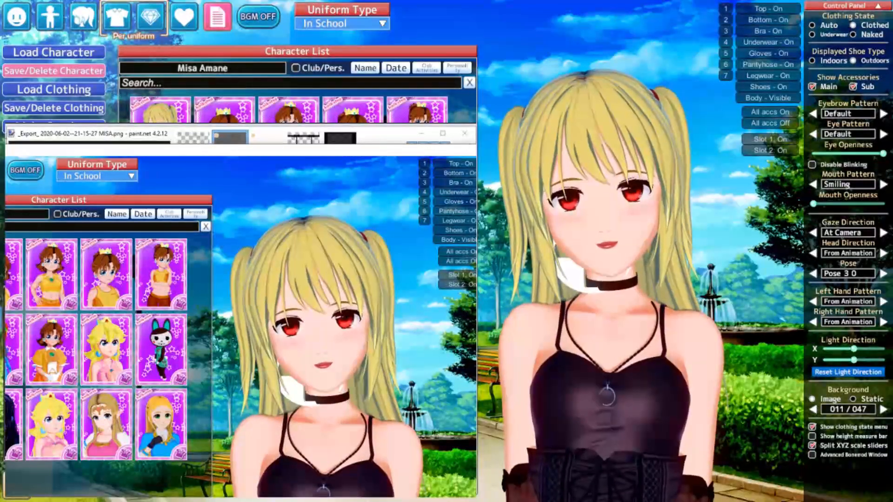
pyautogui.scroll(-10, 611, 279)
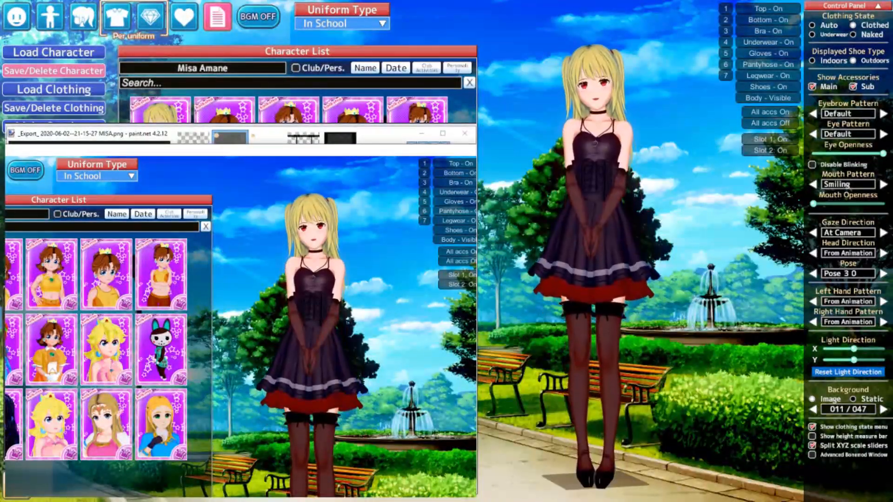
pyautogui.scroll(2, 611, 279)
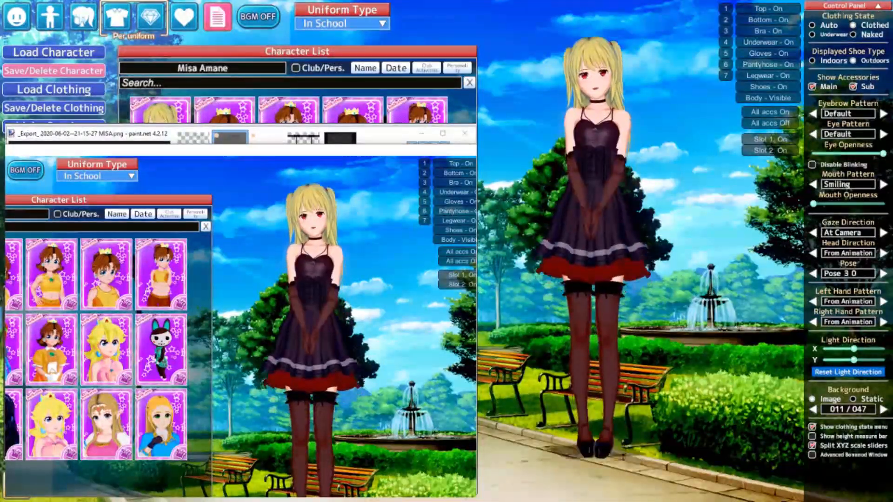
pyautogui.moveTo(688, 278); pyautogui.dragTo(591, 280)
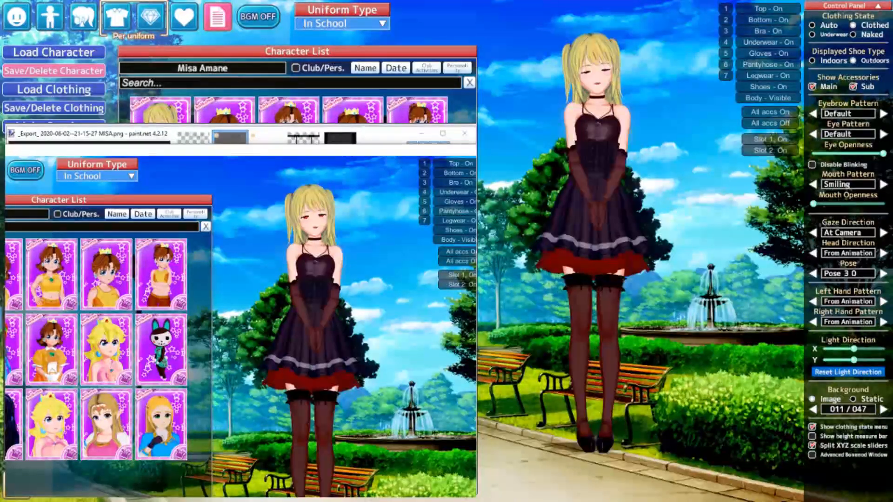